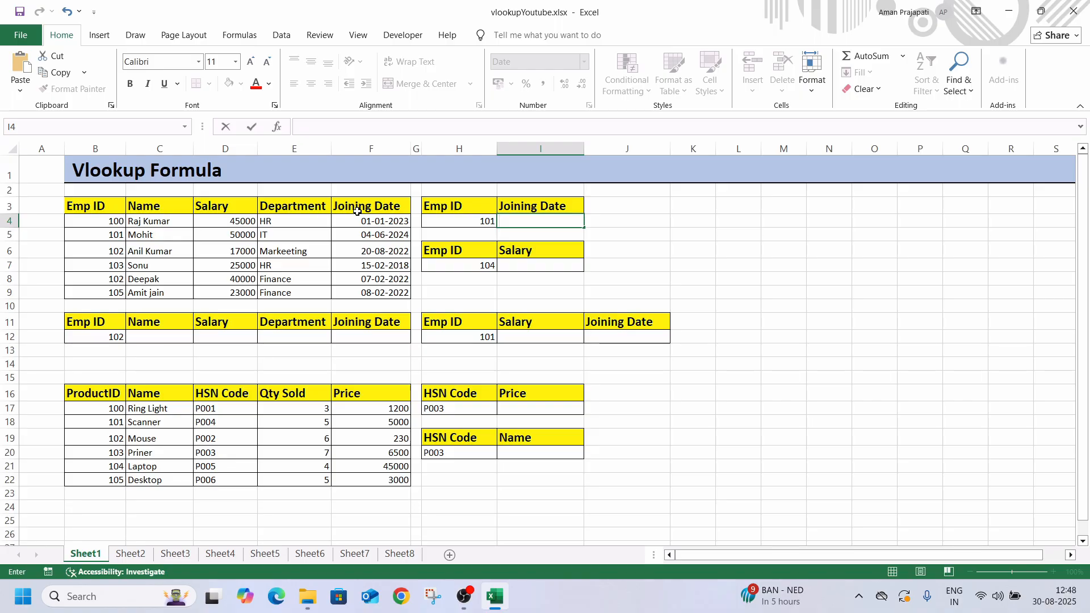
Enter the formula =VLOOKUP(H4,B3:F9,5,0) in cell I4 to look up the joining date for the Emp ID
click(444, 227)
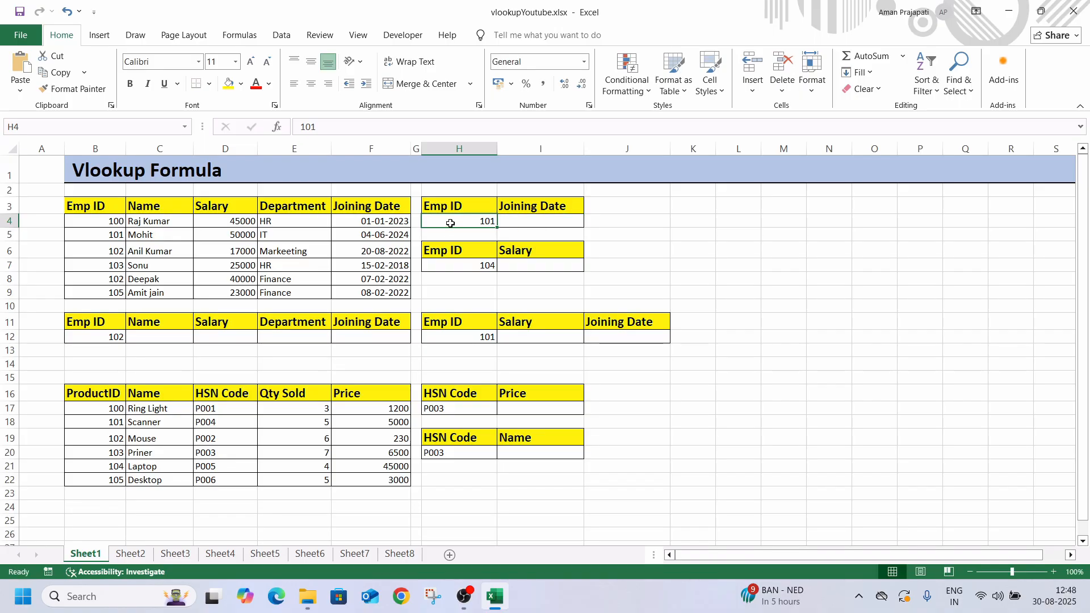
click(511, 227)
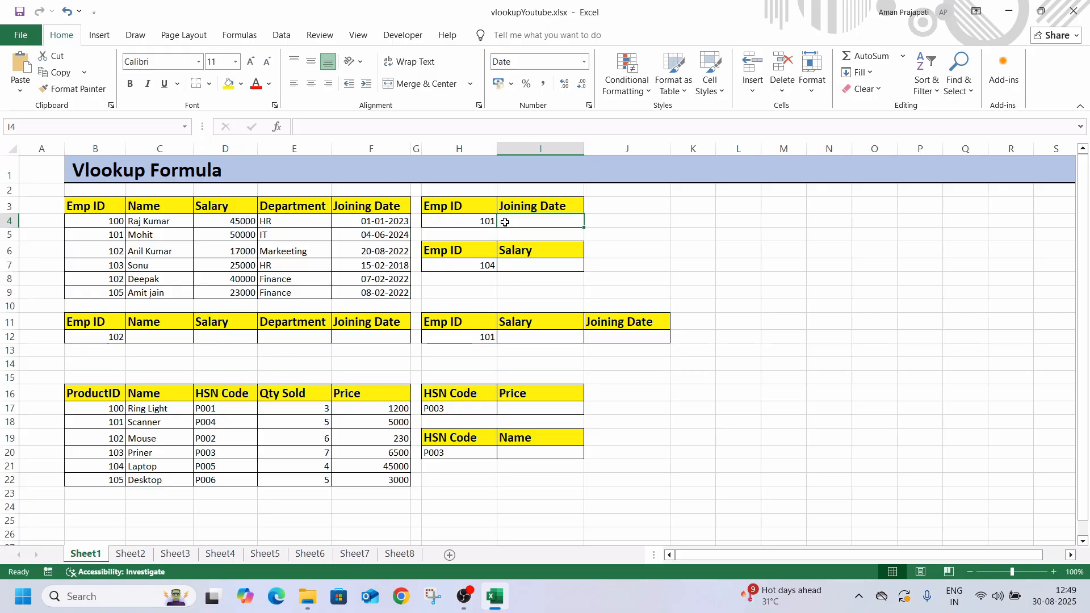
text(=vlo)
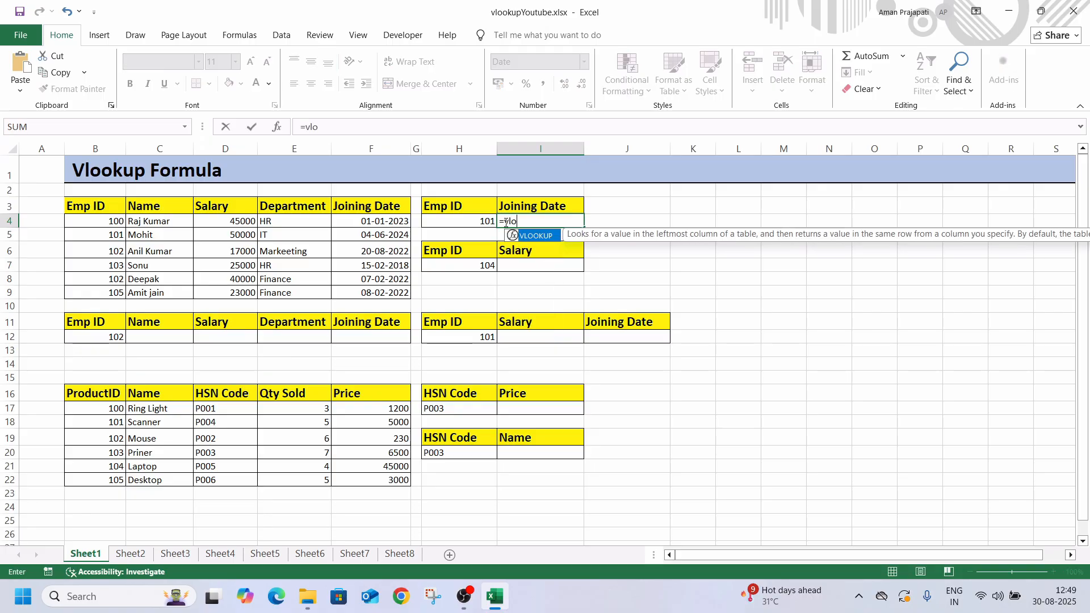
key(Tab)
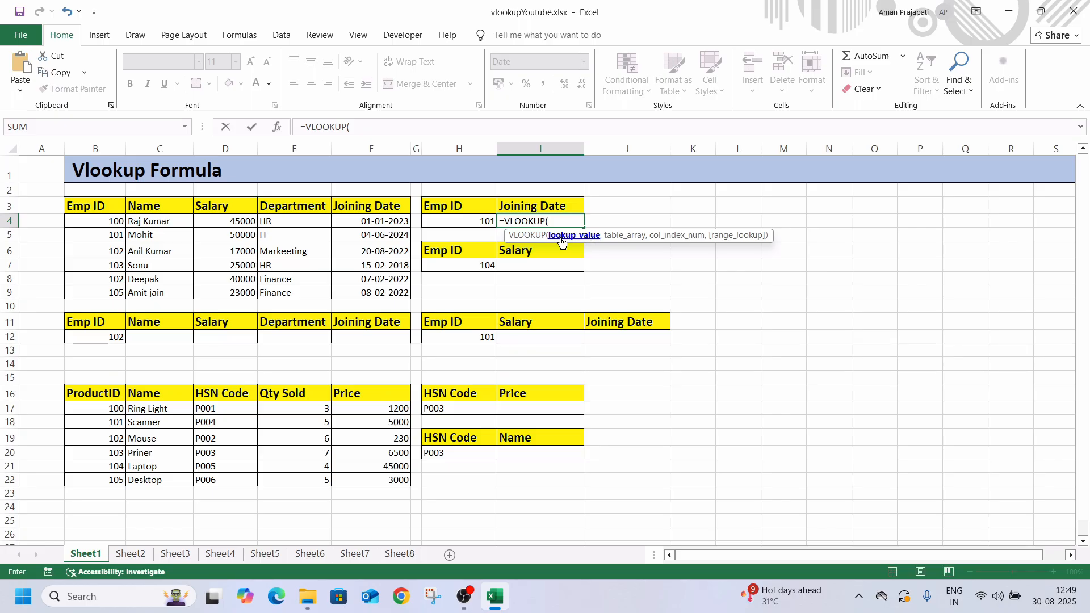
click(467, 226)
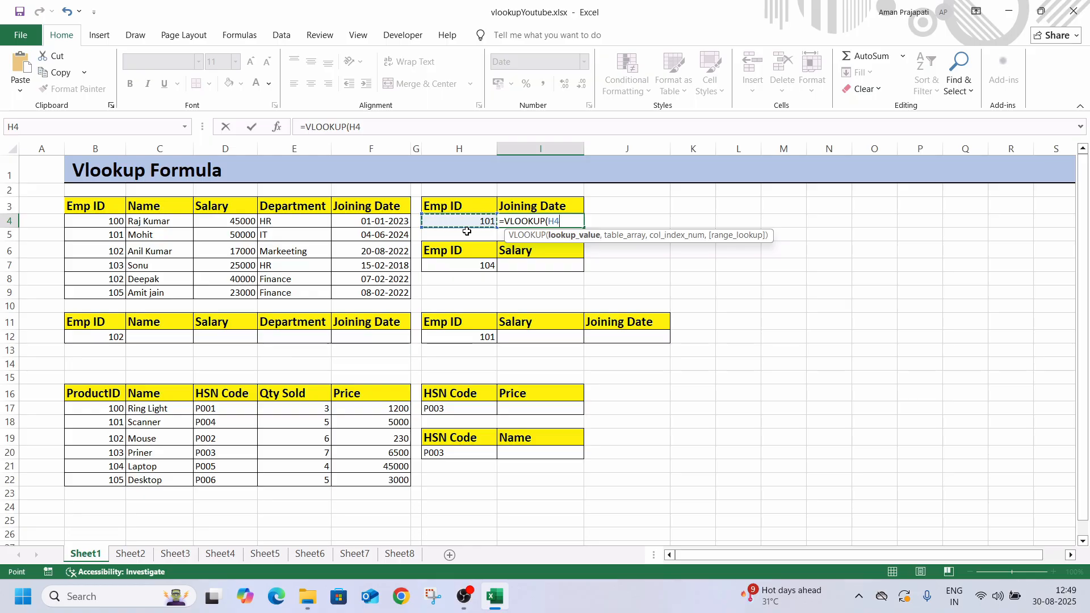
text(,)
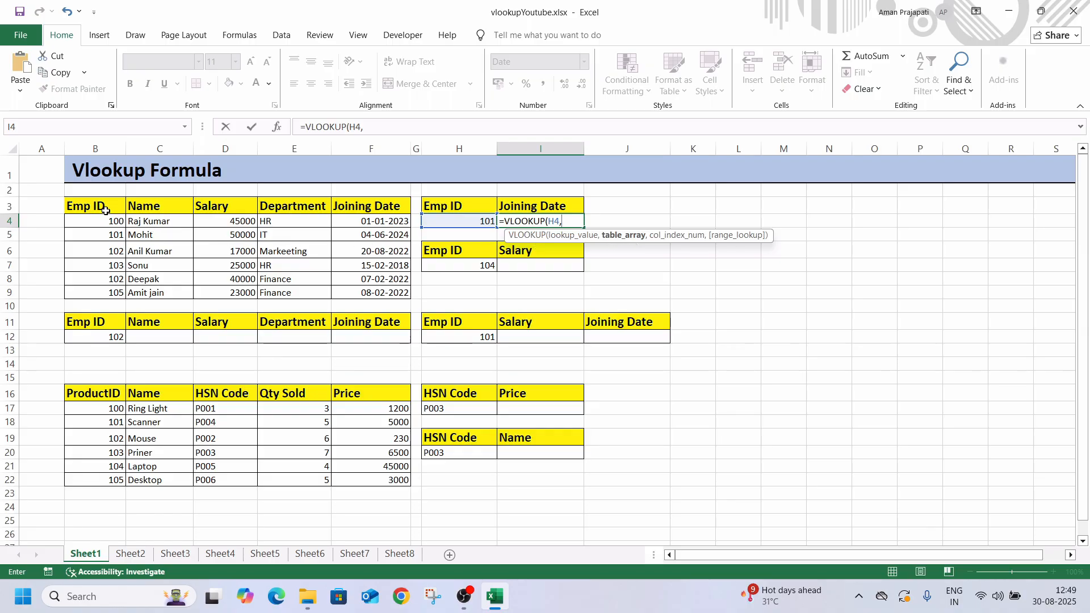
drag(106, 211, 347, 287)
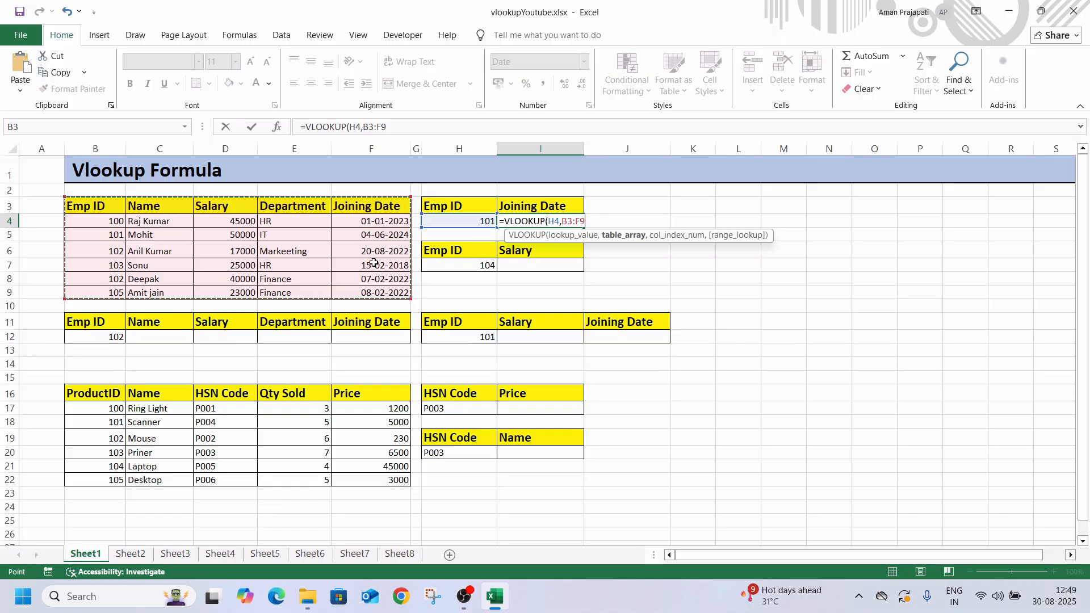
text(,5)
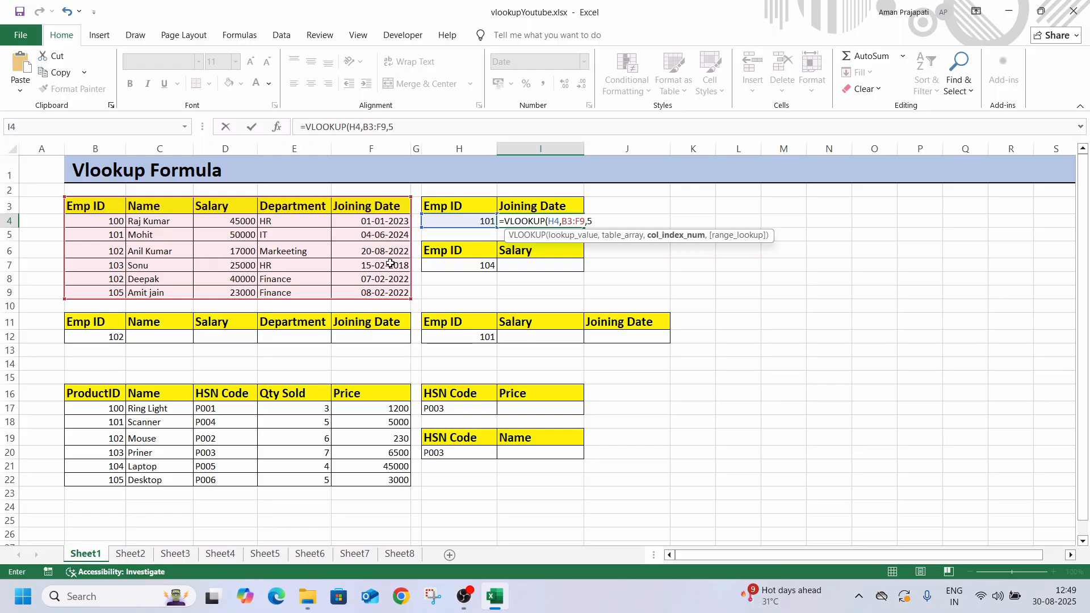
text(,)
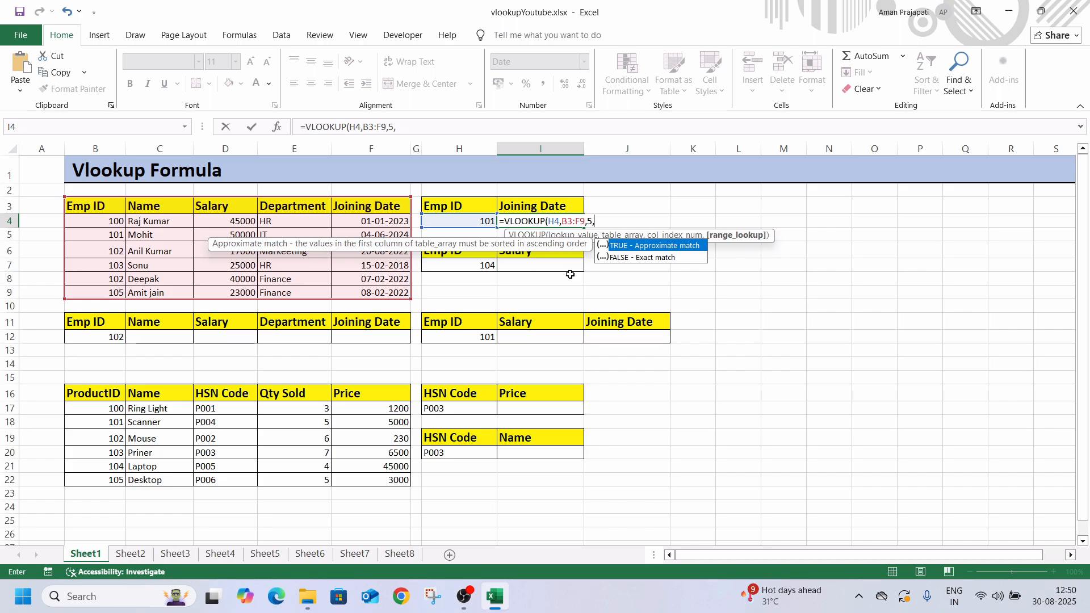
text(0))
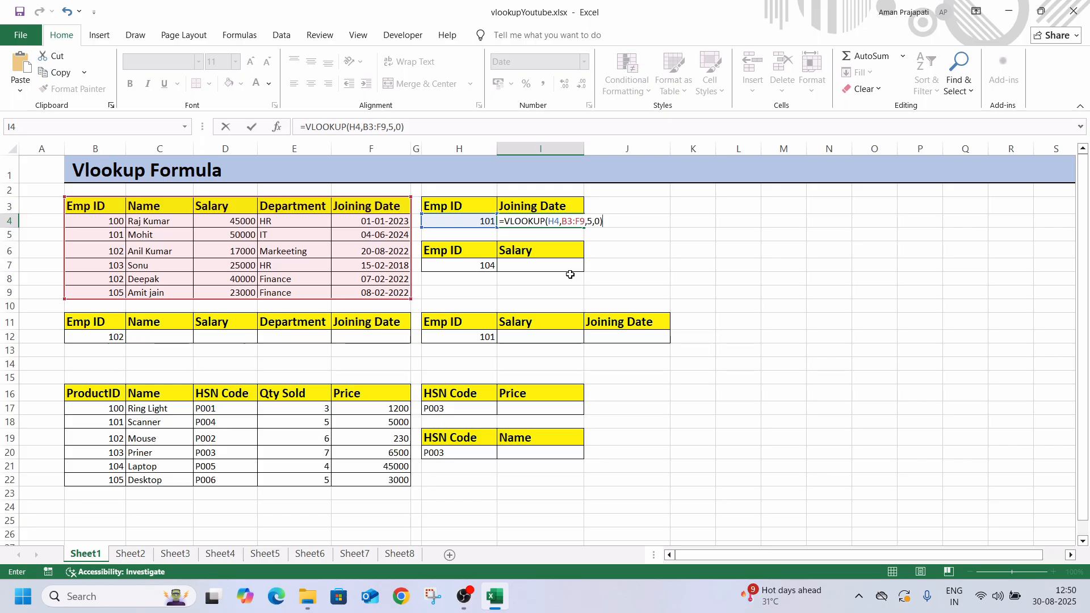
key(Return)
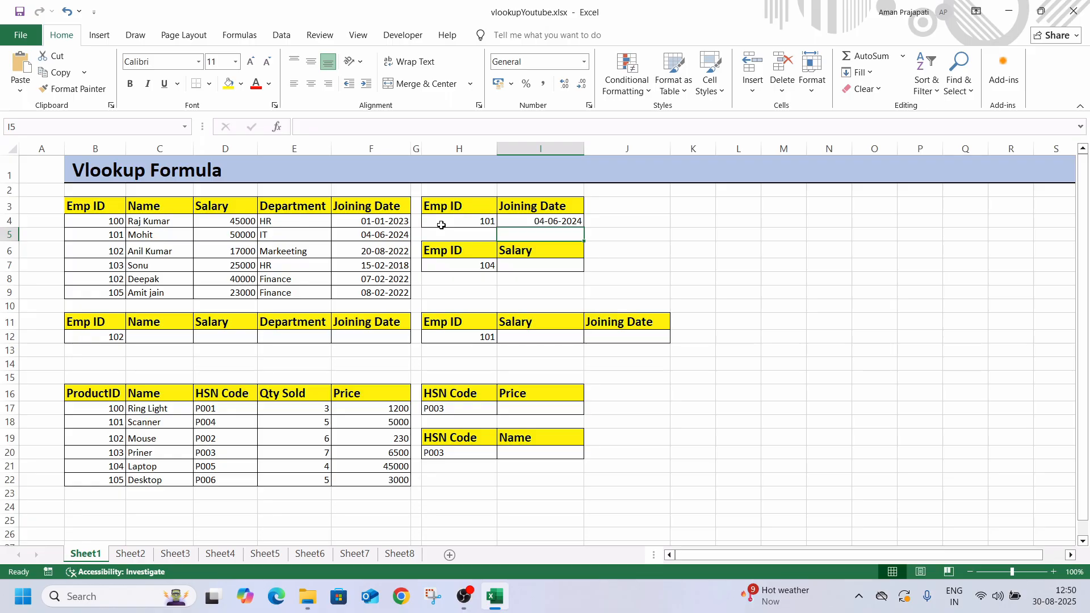
Test the joining date lookup by setting the Emp ID in H4 to 105 and replacing it with 102
click(441, 223)
text(105)
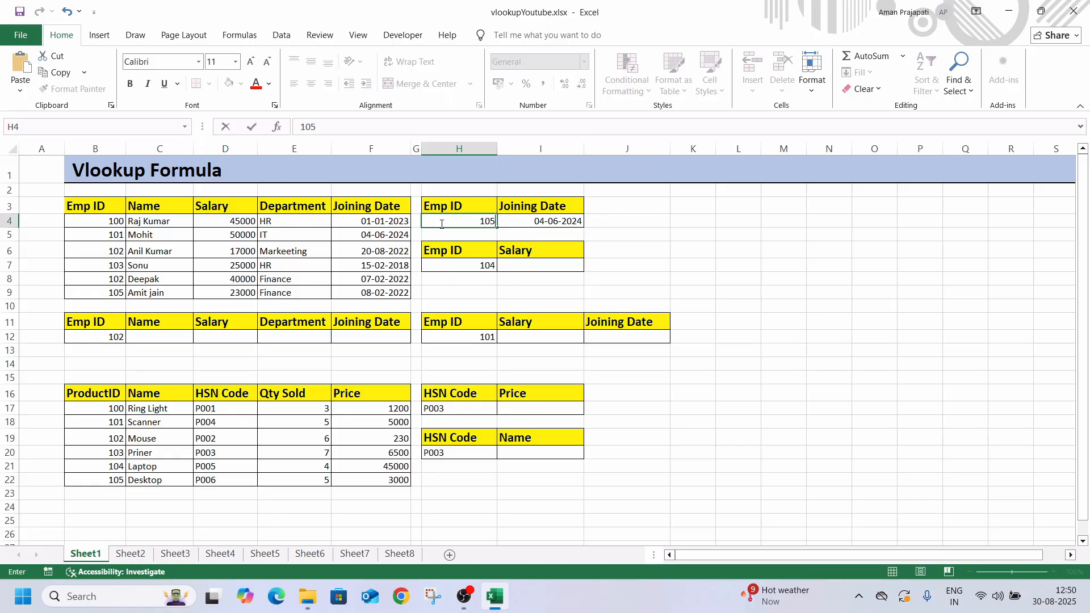
key(Return)
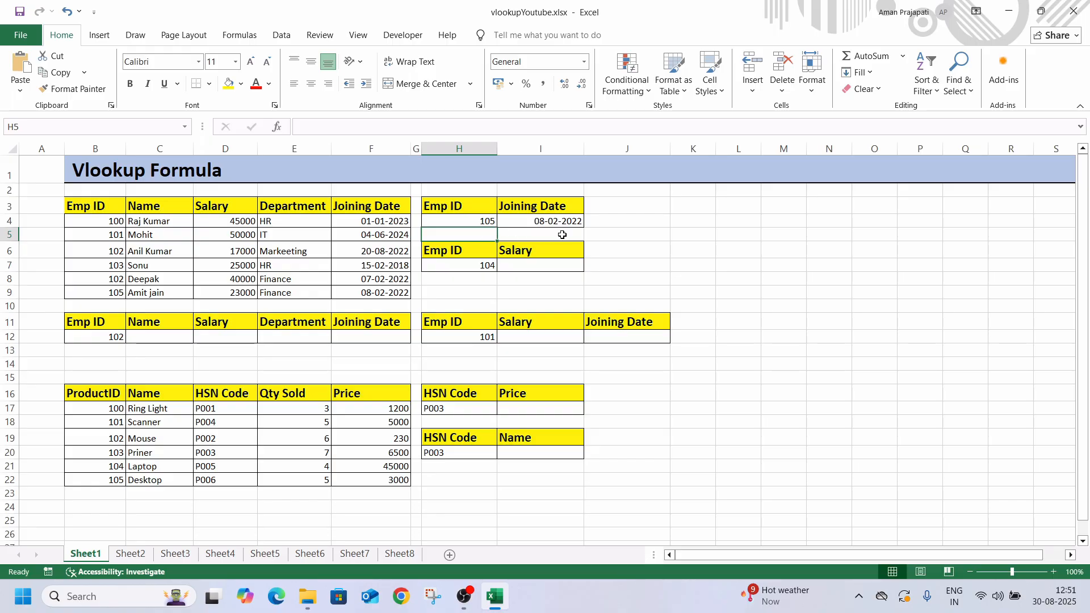
click(484, 224)
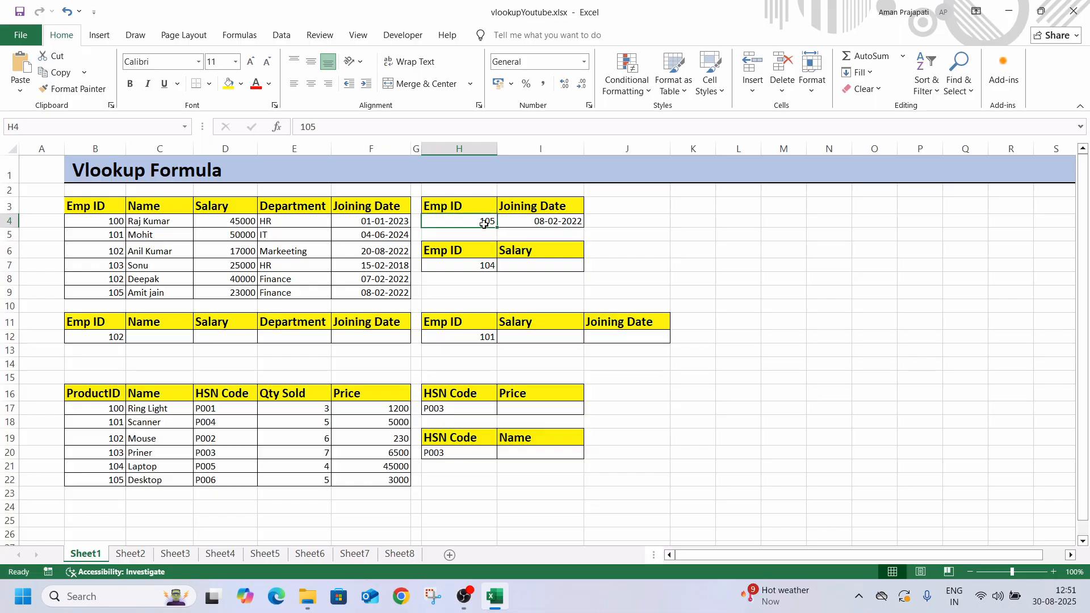
text(102)
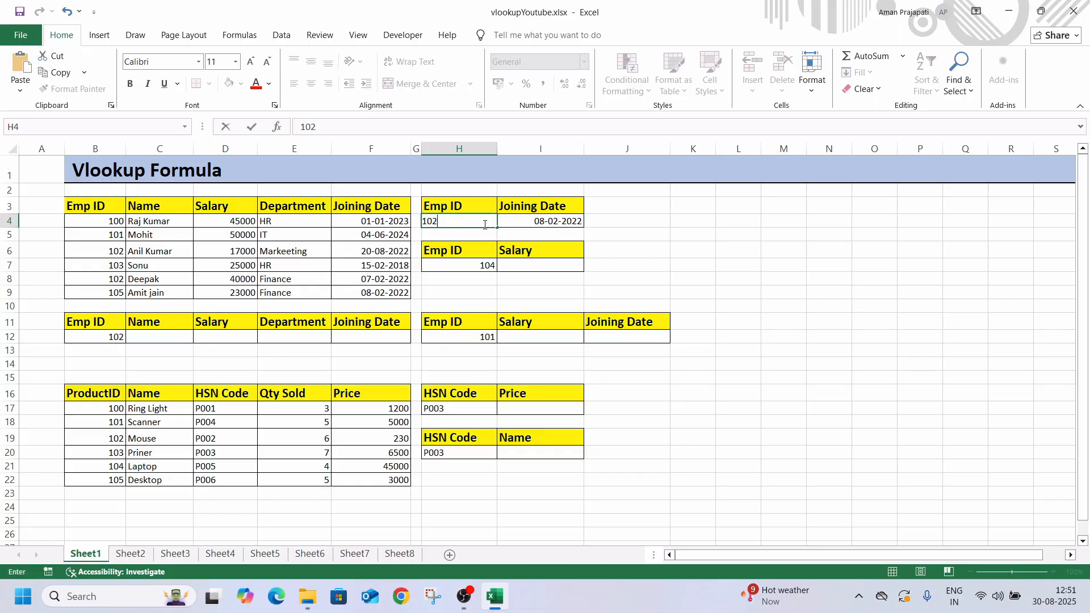
key(Return)
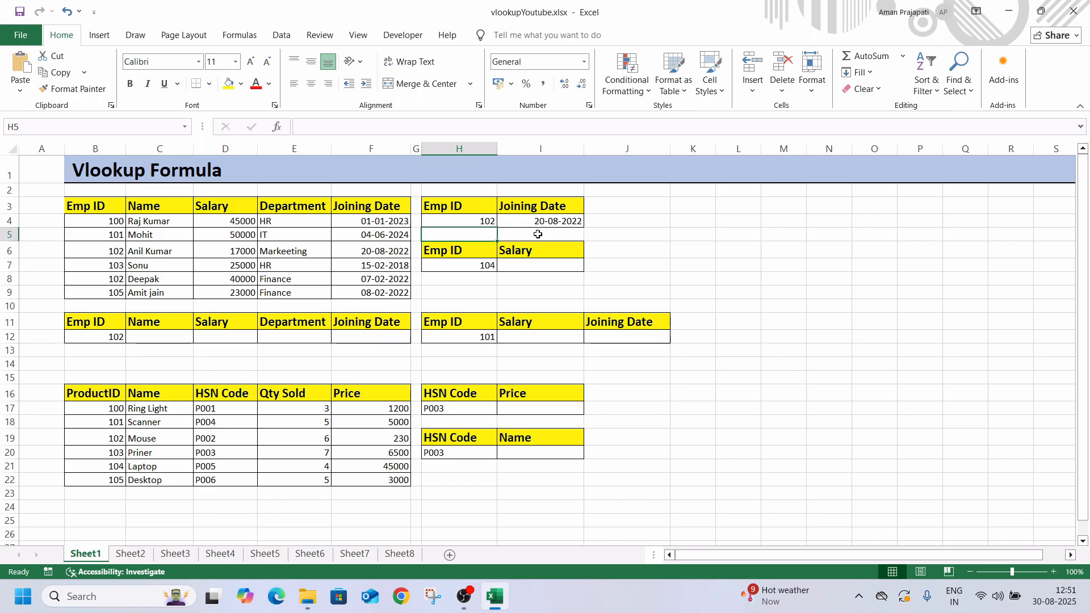
Enter the formula =VLOOKUP(H7,B3:F9,3,0) in cell I7 to look up the salary for the Emp ID
click(534, 268)
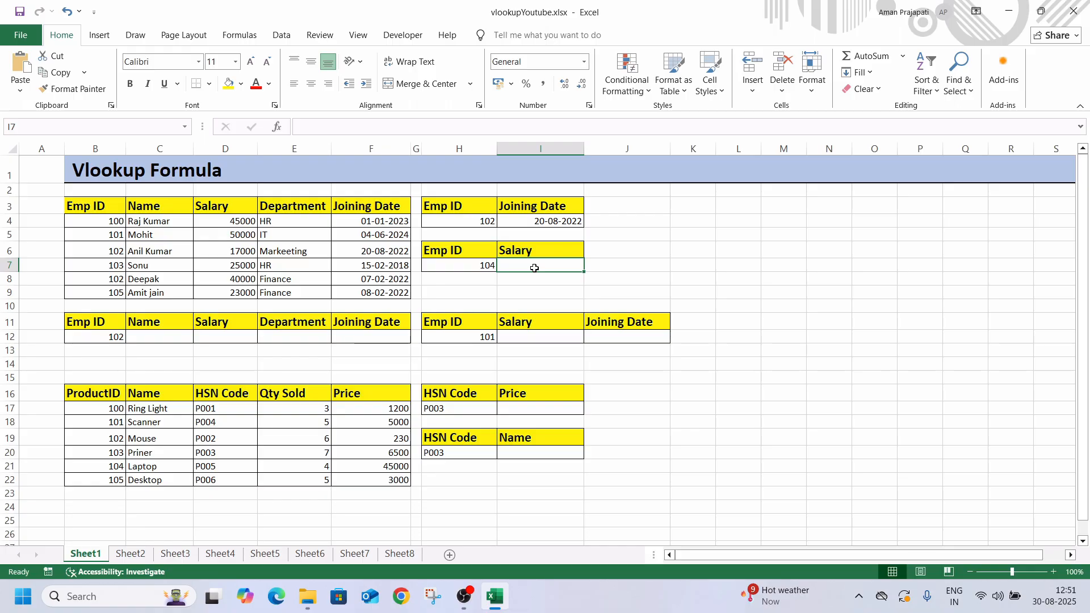
text(=vl)
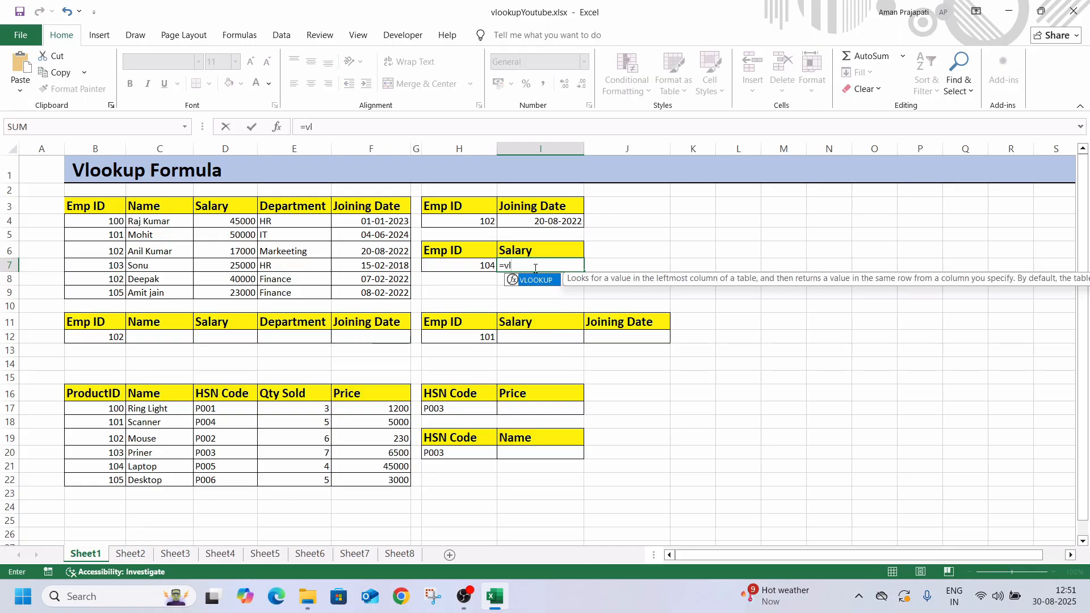
key(Tab)
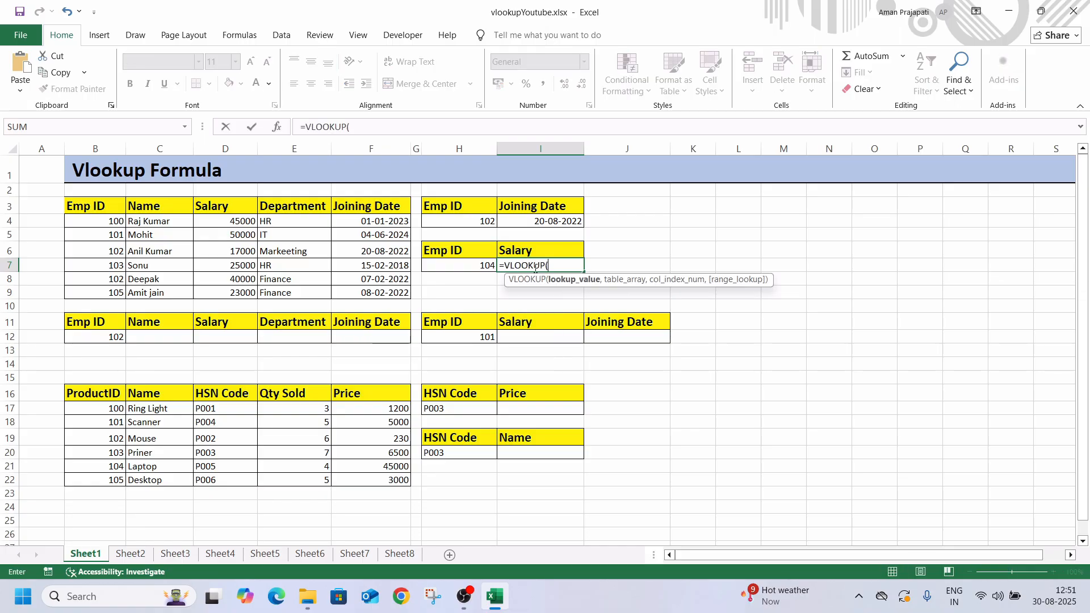
click(475, 269)
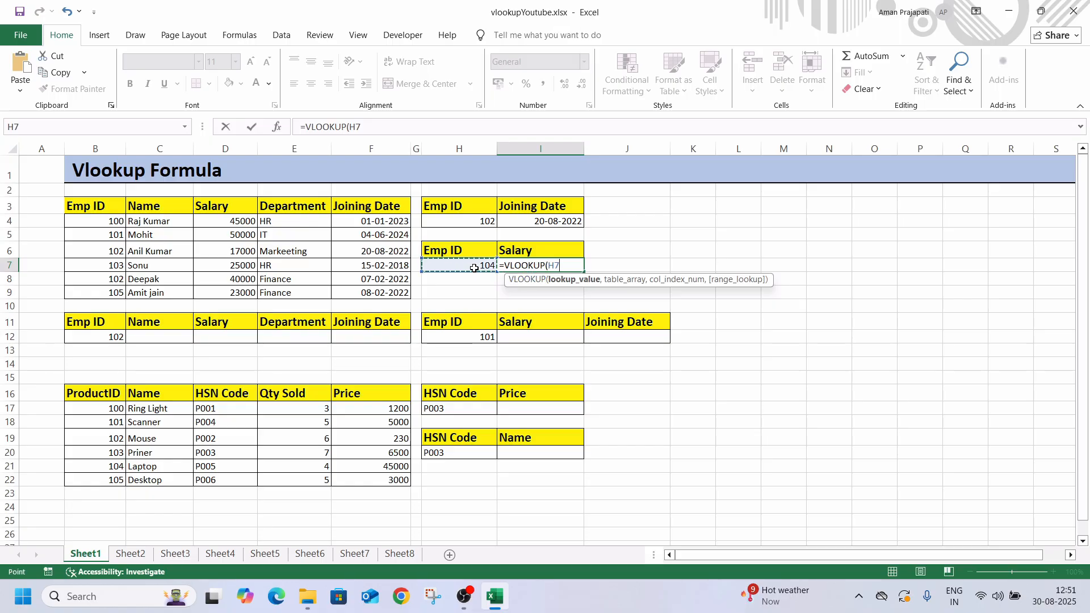
text(,)
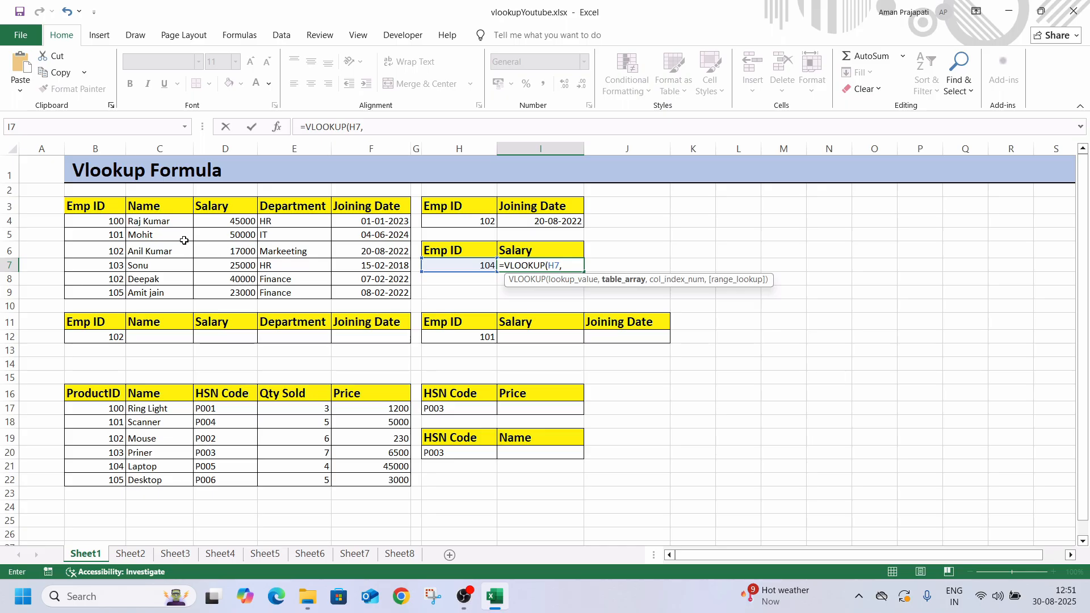
drag(97, 209, 371, 294)
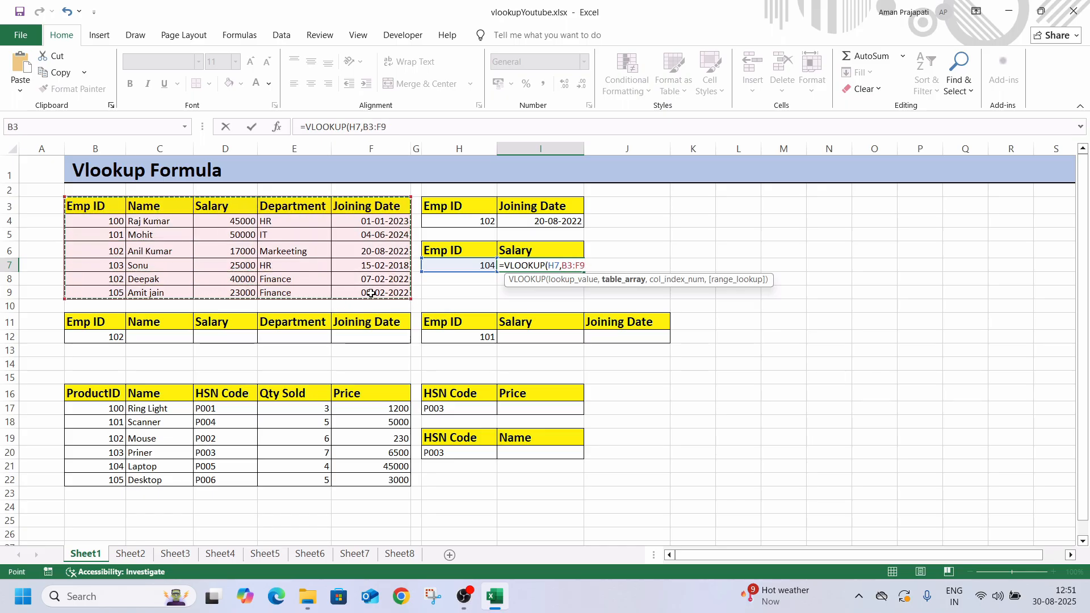
text(,)
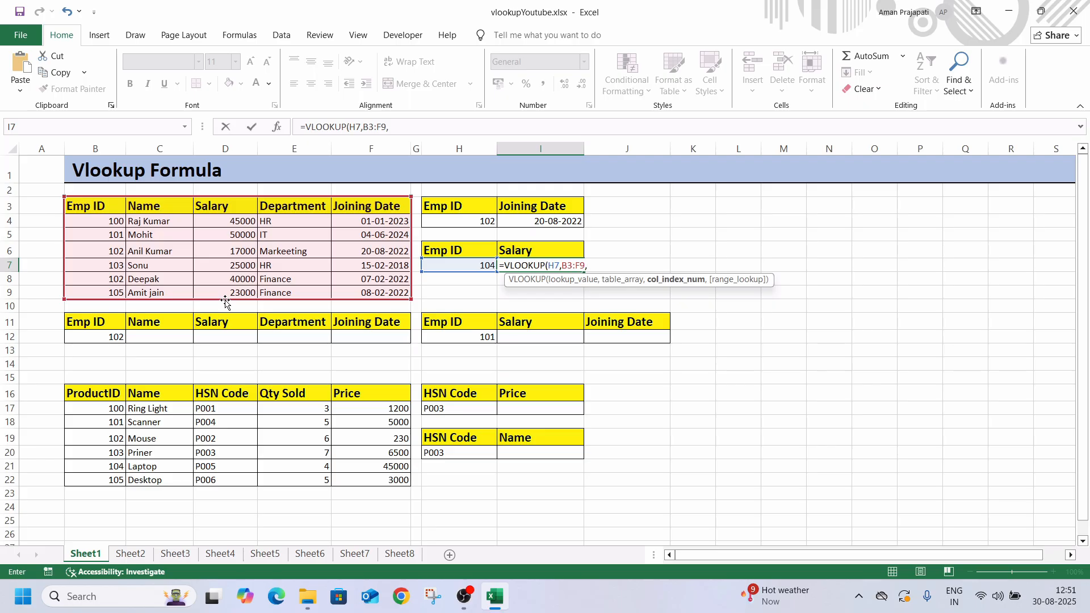
text(3,)
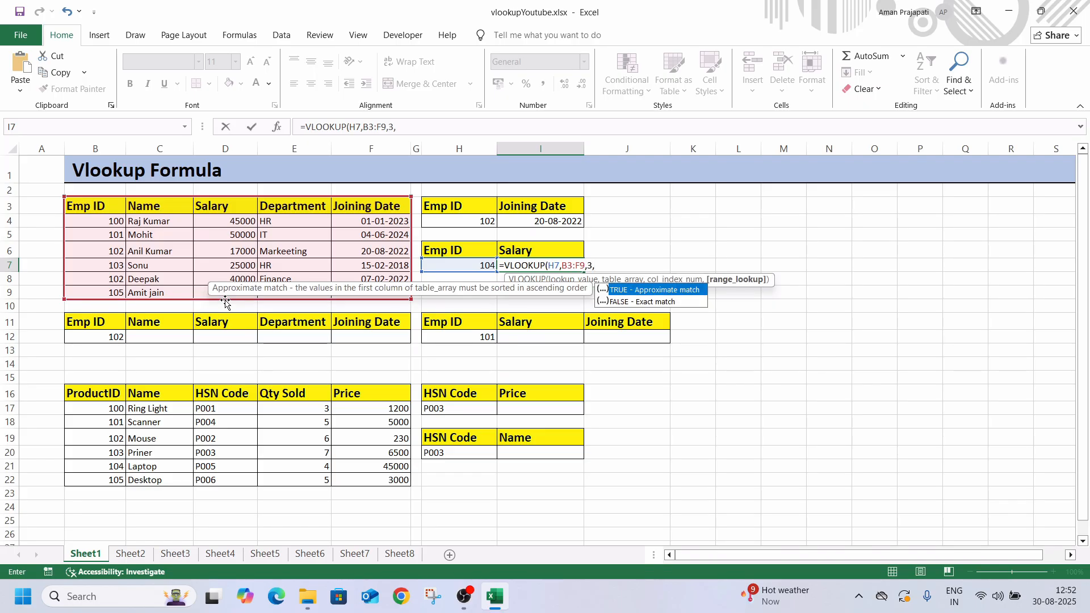
text(0))
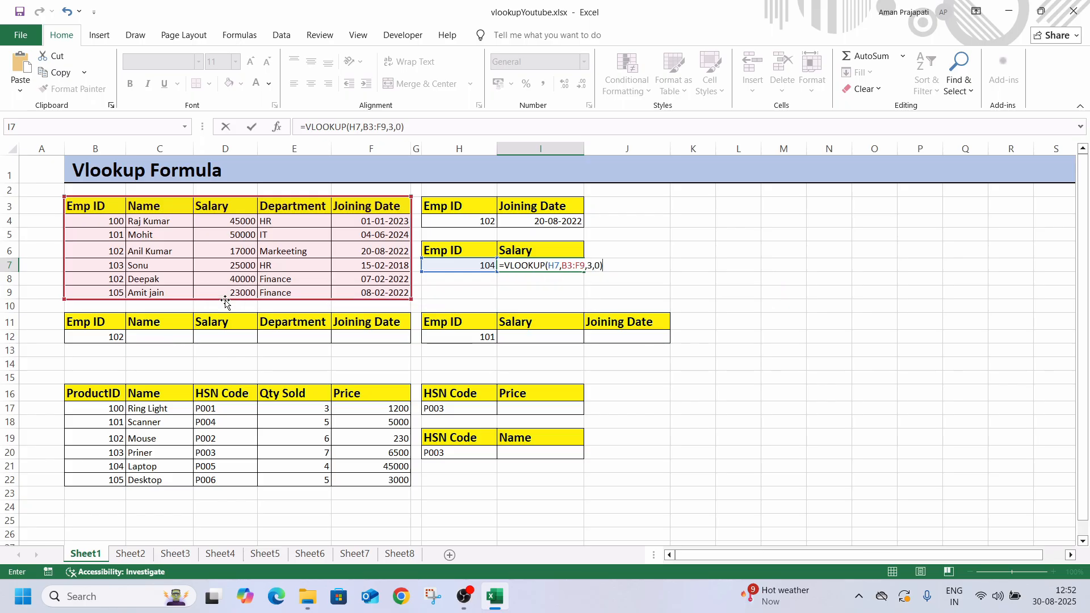
key(Return)
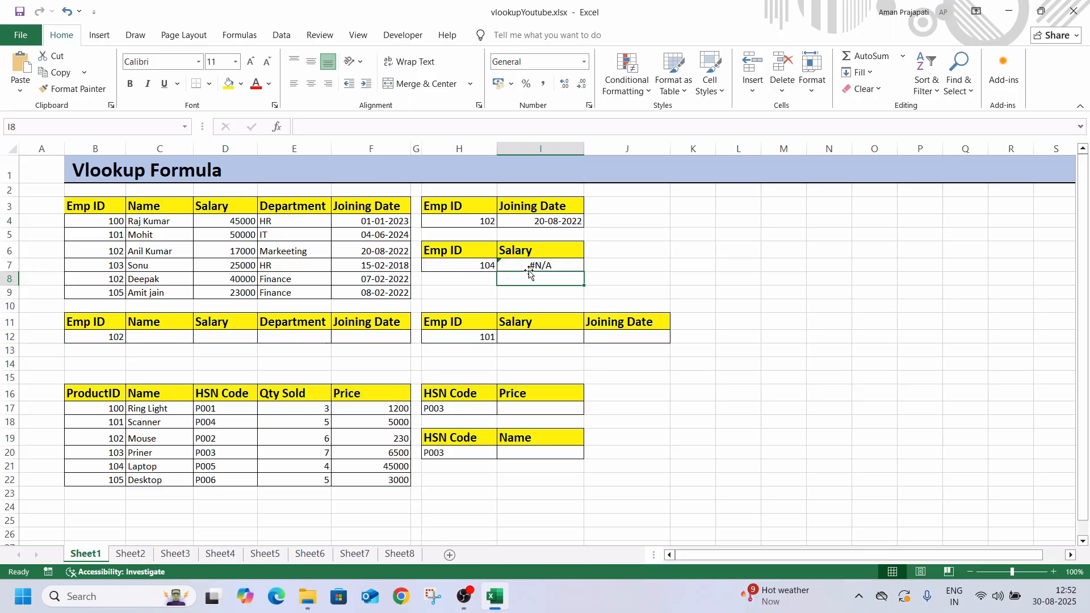
Correct the duplicate Emp ID in cell B8 of the employee table to 104
click(116, 278)
text(10)
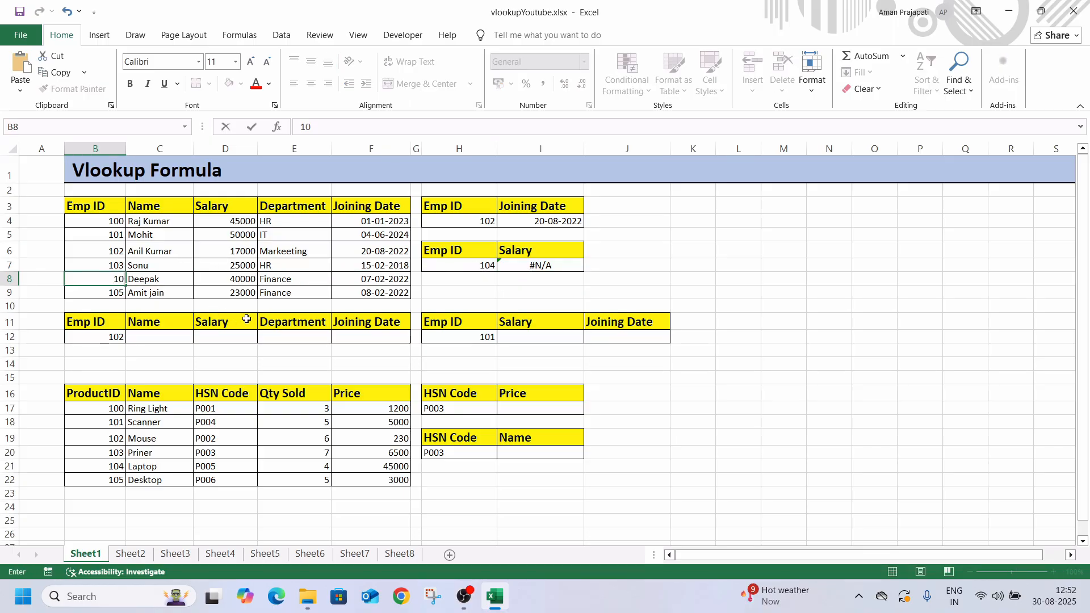
text(4)
key(Return)
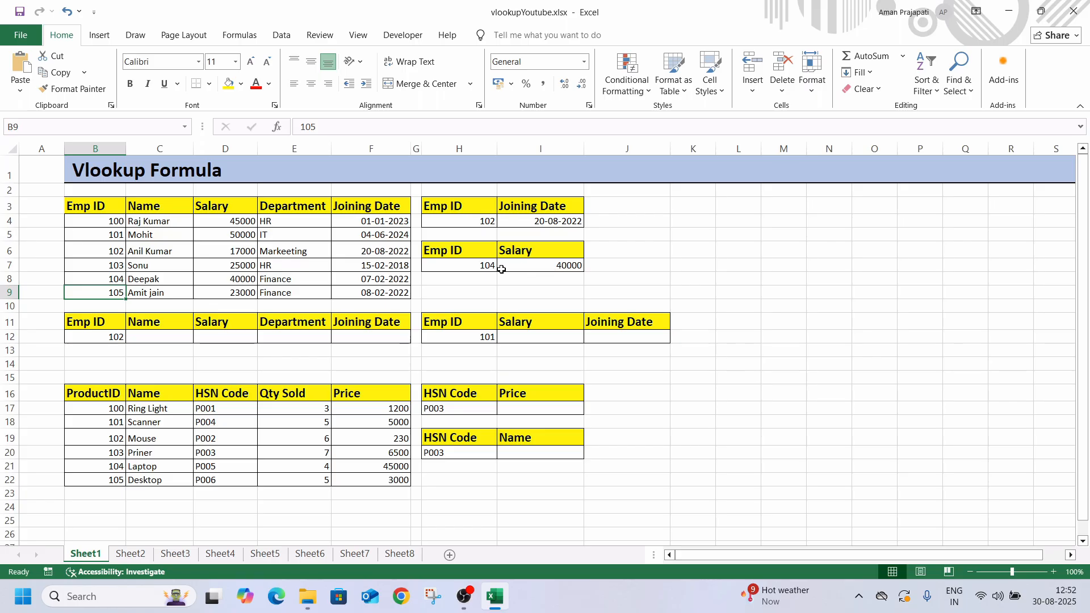
Test the salary lookup by setting the Emp ID in H7 to 102 and replacing it with 100
click(476, 266)
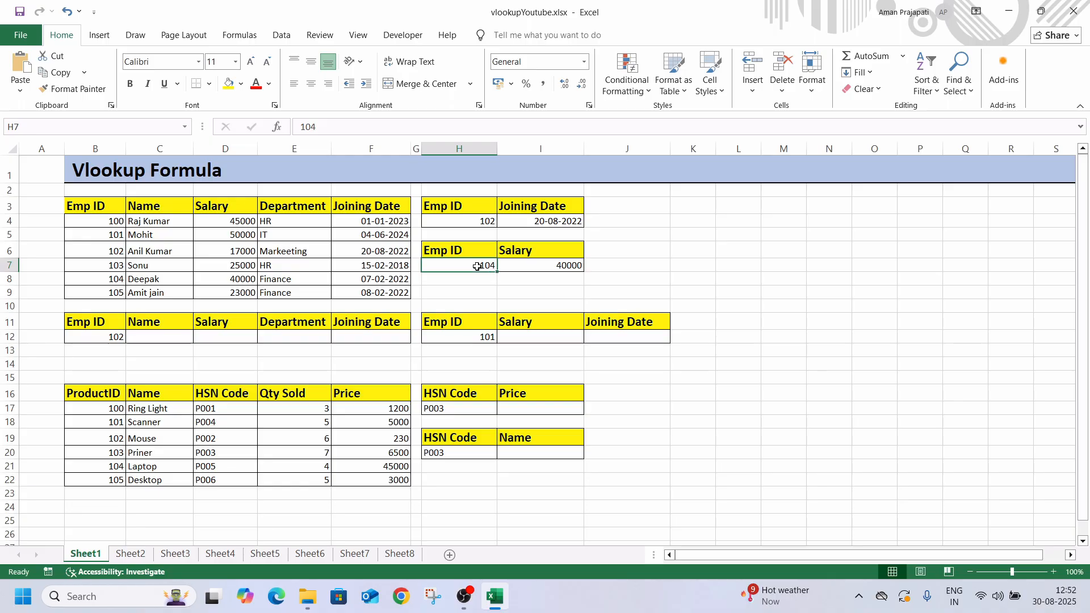
text(102)
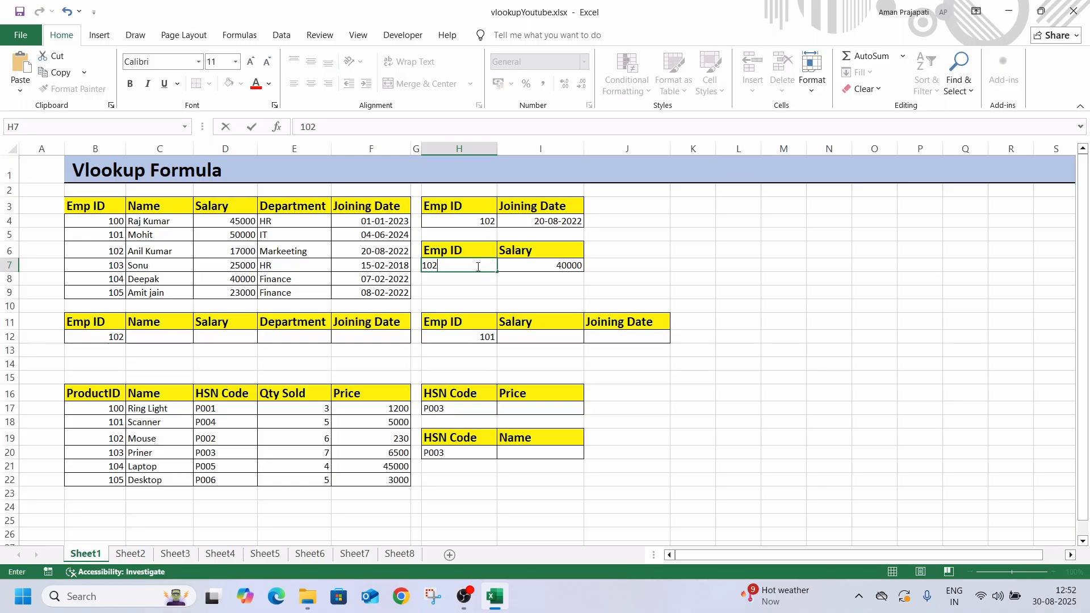
key(Return)
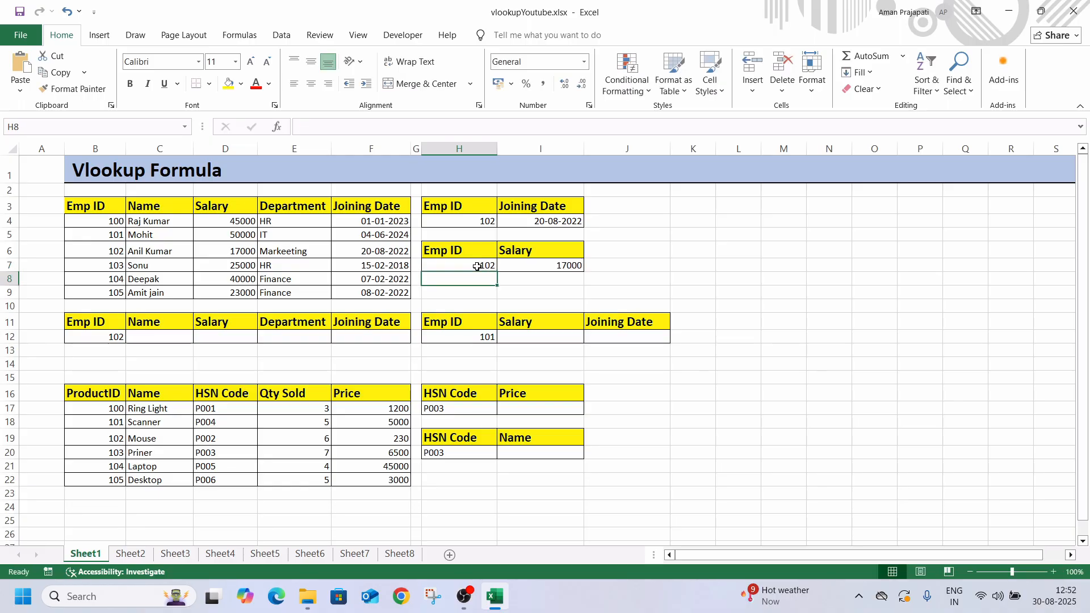
click(477, 266)
text(100)
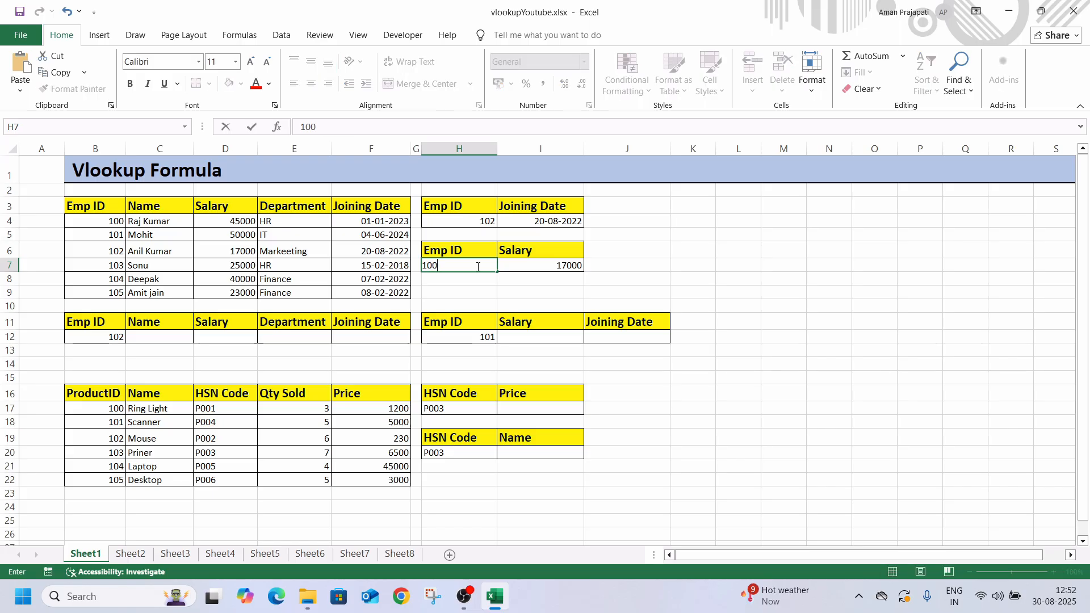
key(Return)
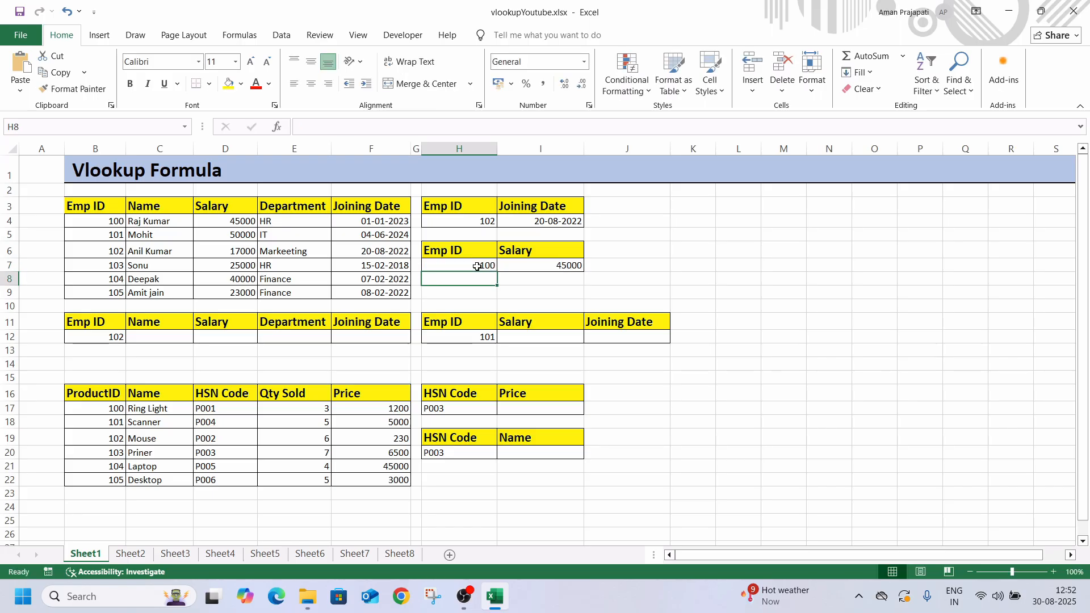
Enter the formula =VLOOKUP(H12,B3:F9,3,0) in cell I12 to look up the salary for the Emp ID in H12
click(545, 335)
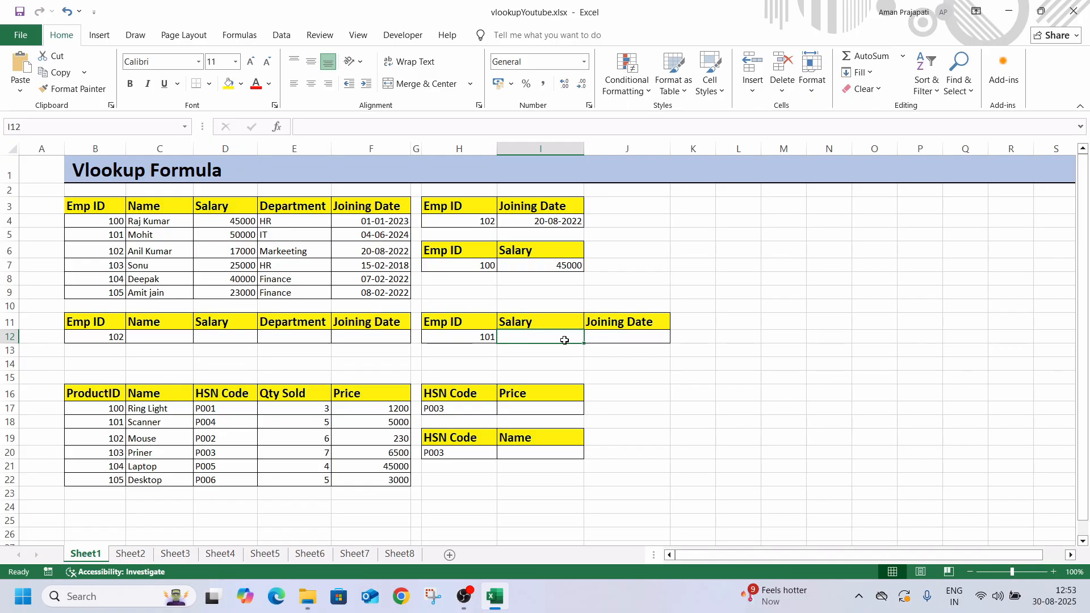
text(=VLOOKUP()
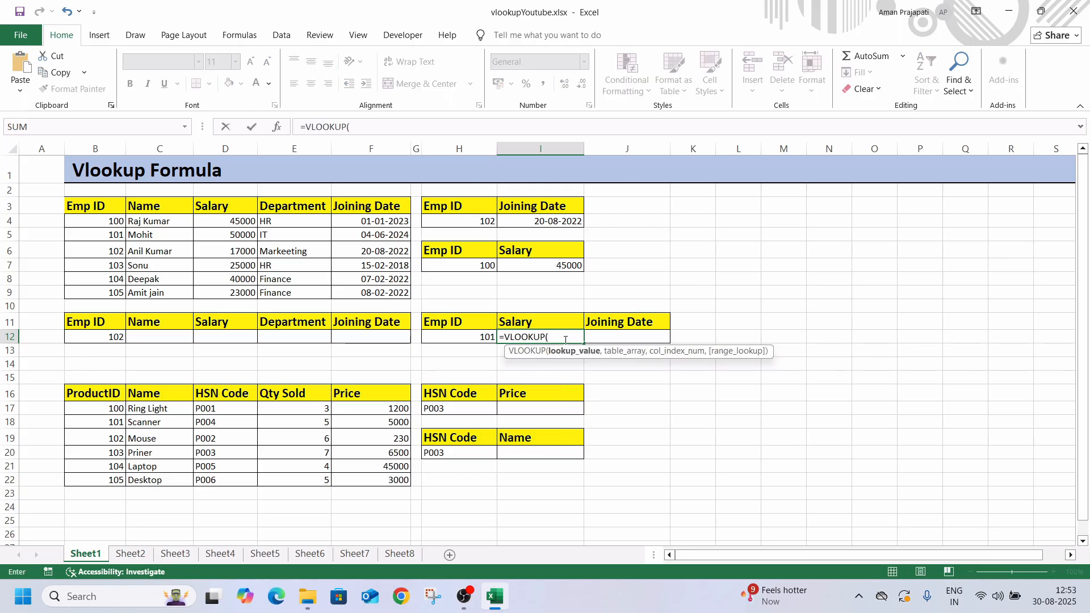
click(476, 339)
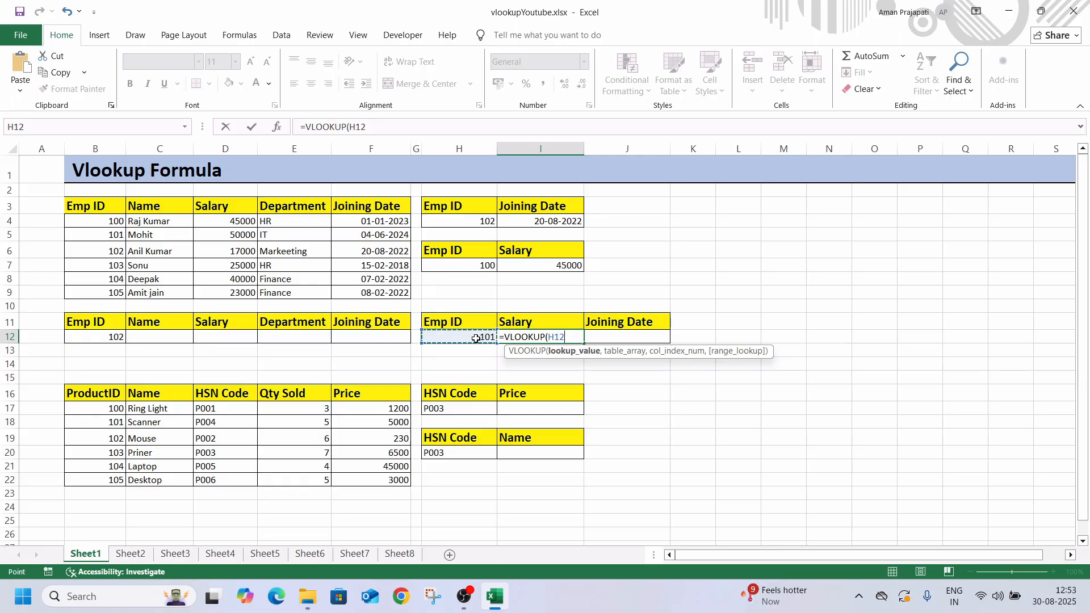
text(,)
drag(96, 205, 365, 294)
text(,)
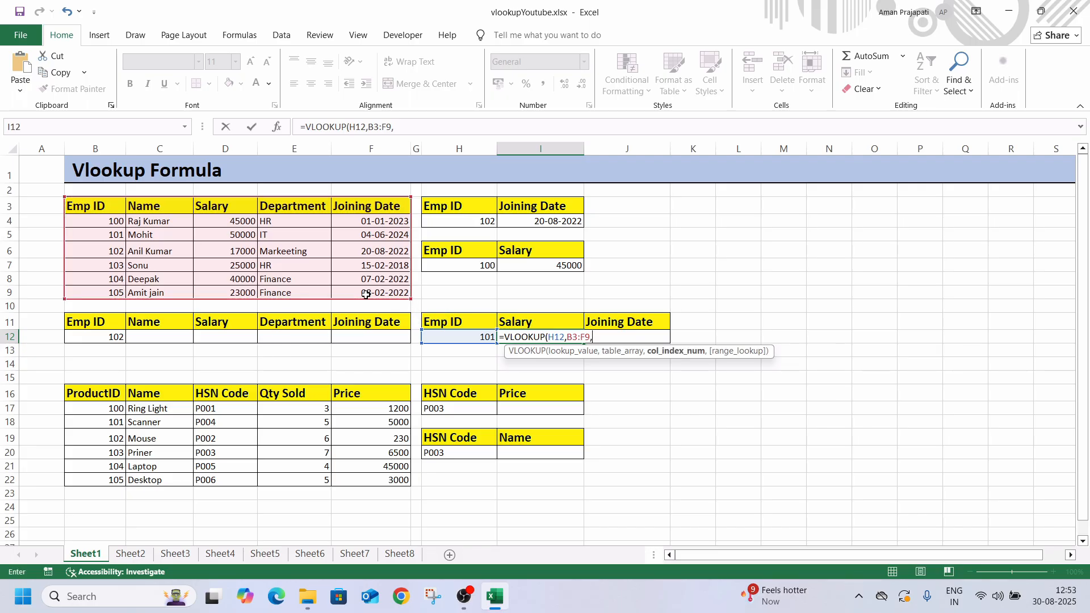
text(3,)
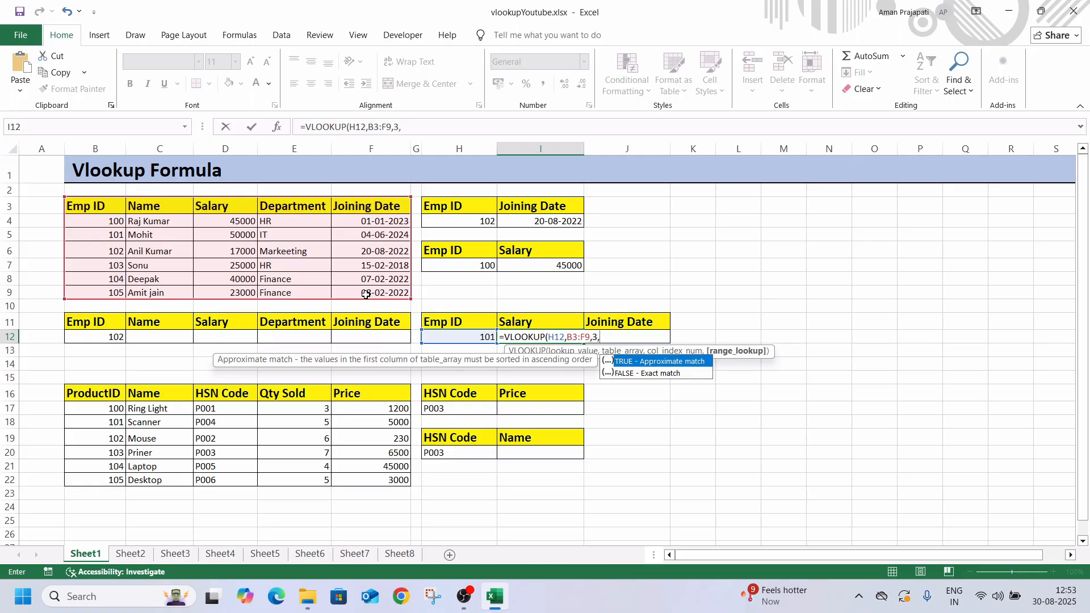
text(0))
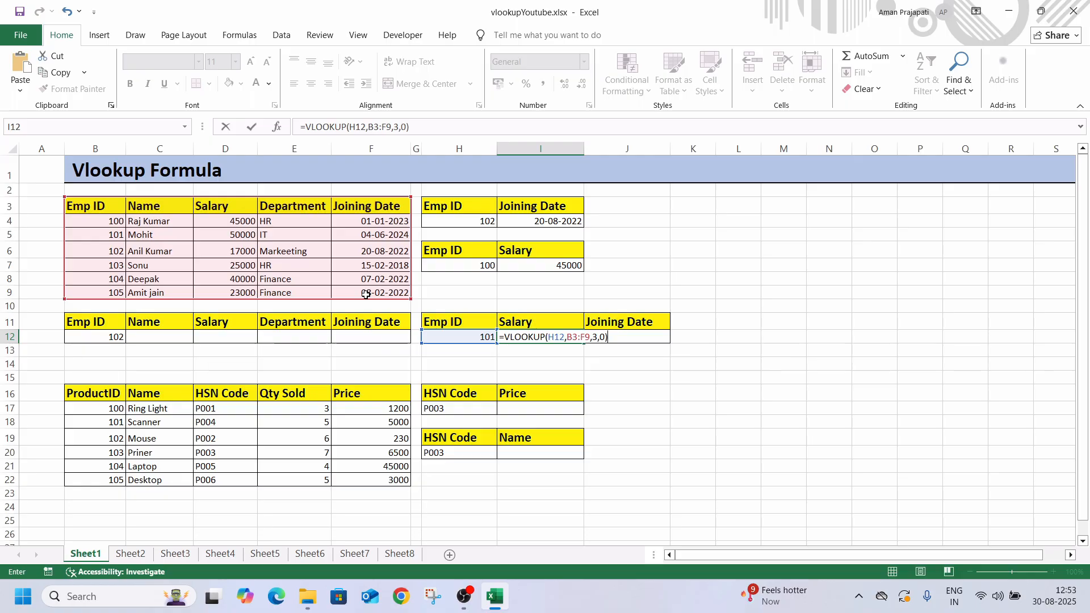
key(Return)
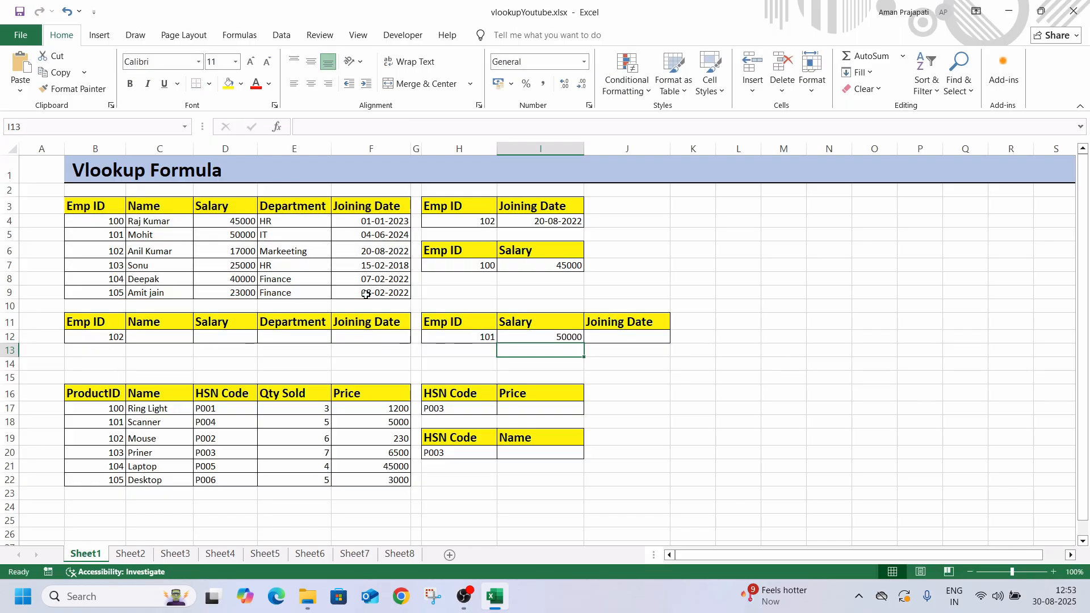
Enter the formula =VLOOKUP(H12,B3:F9,5,0) in cell J12 to look up the joining date for the same Emp ID
click(604, 339)
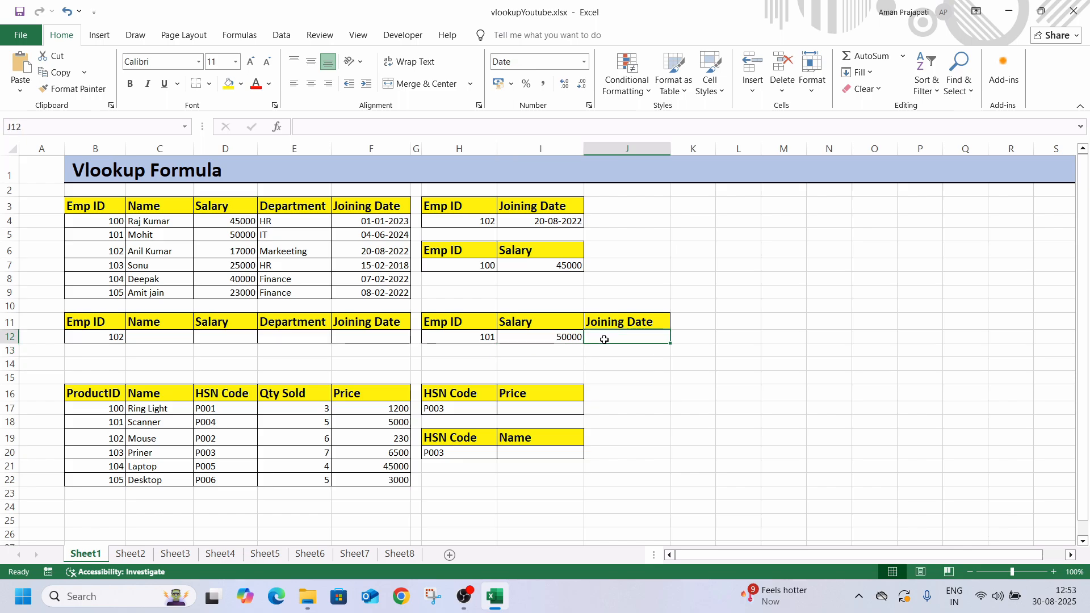
text(=vlo)
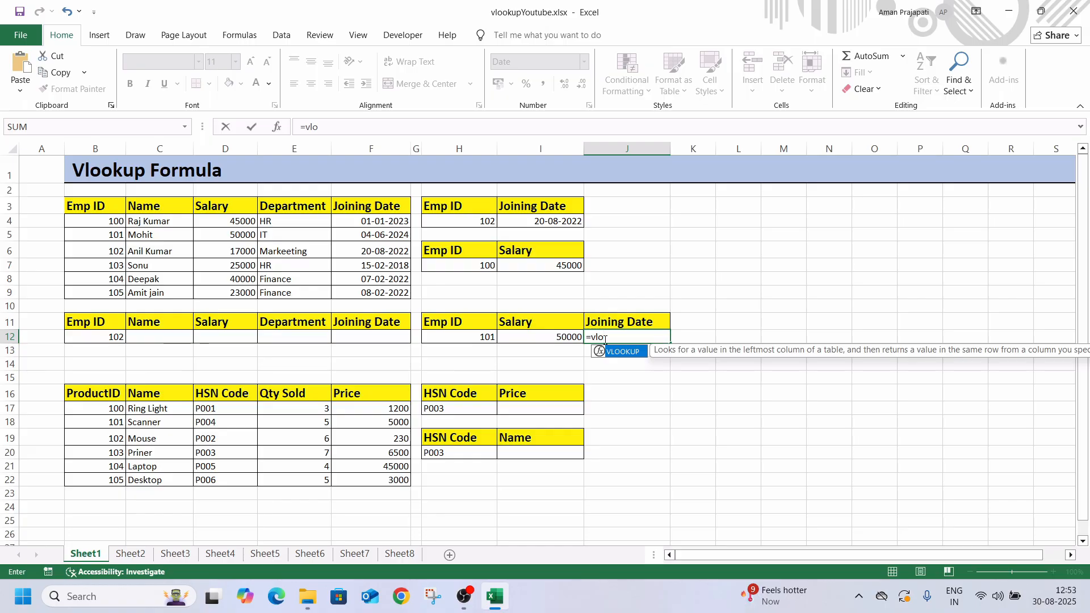
key(Tab)
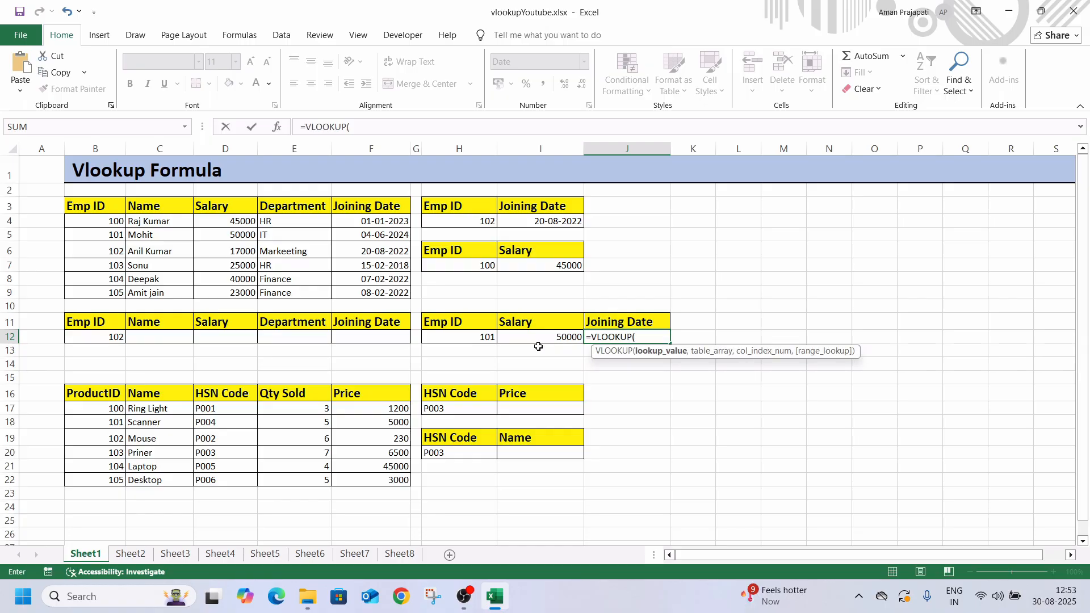
click(449, 338)
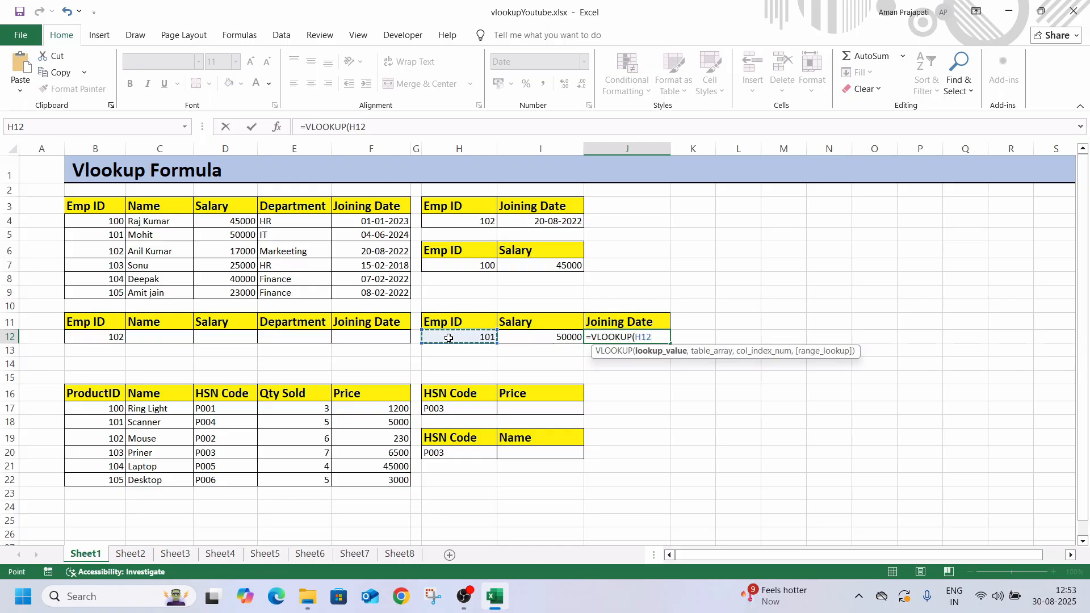
text(,)
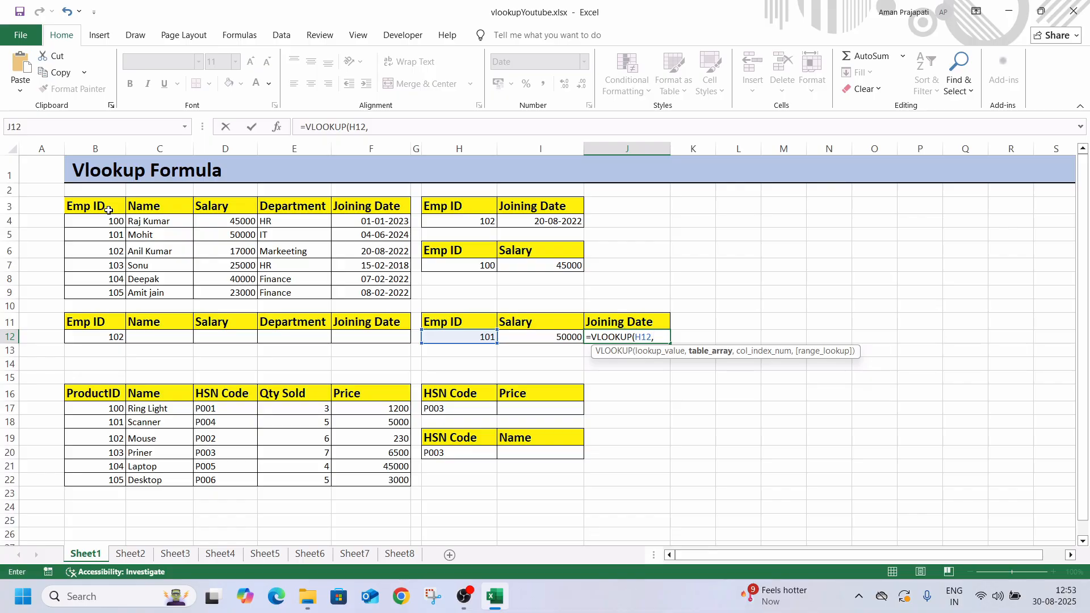
drag(109, 209, 372, 291)
text(,)
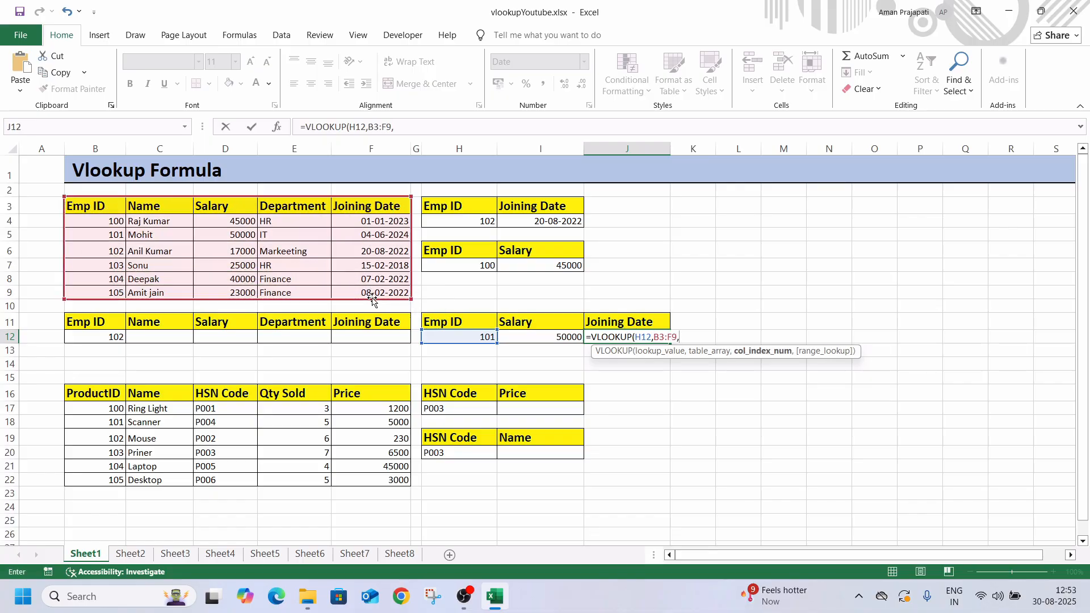
text(5,0)
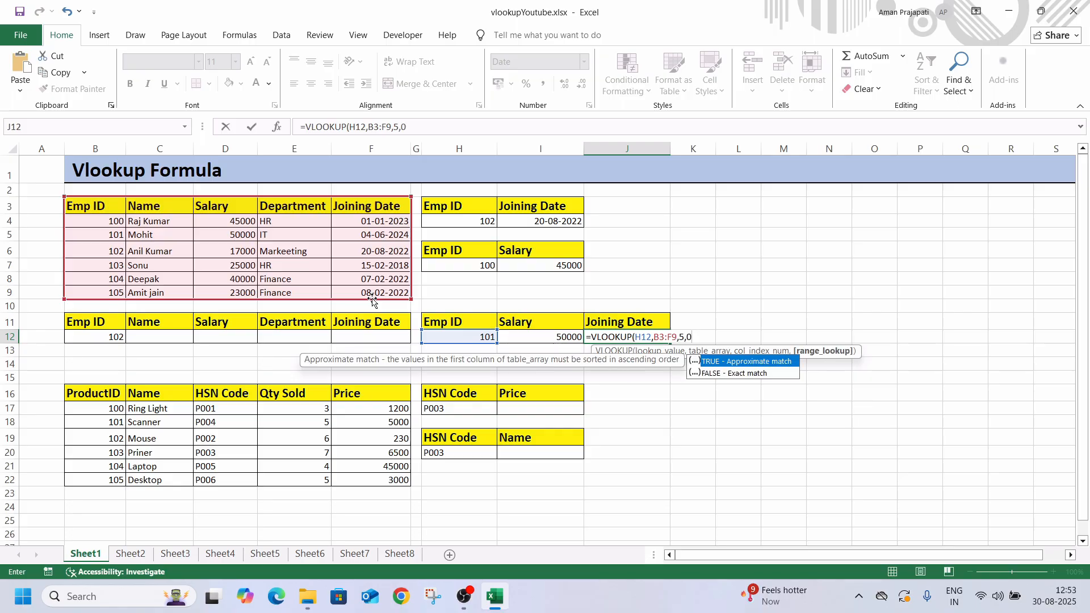
text())
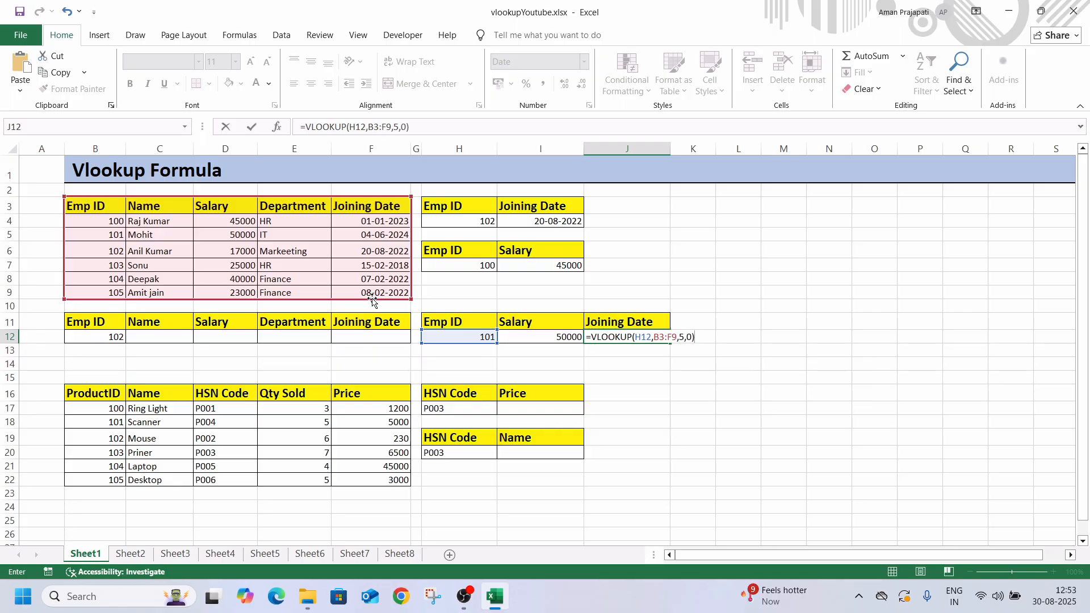
key(Return)
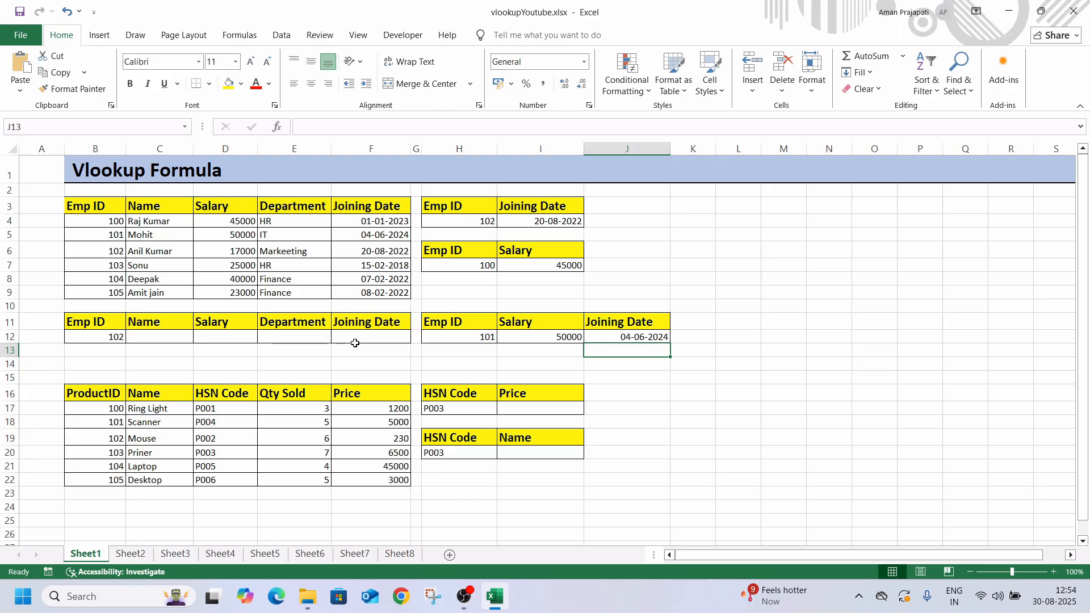
click(149, 336)
click(208, 339)
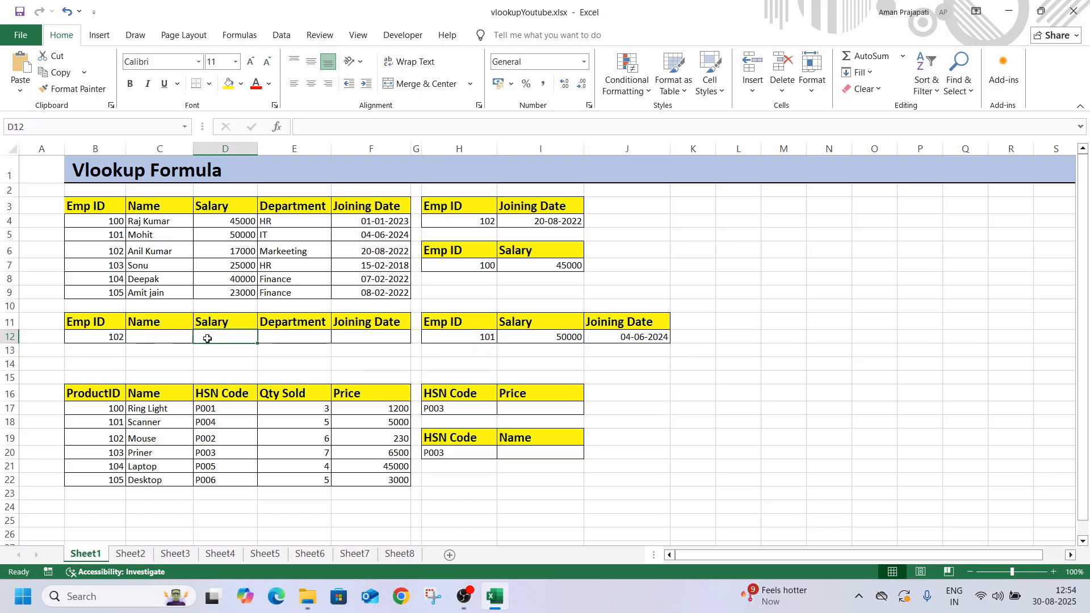
click(358, 348)
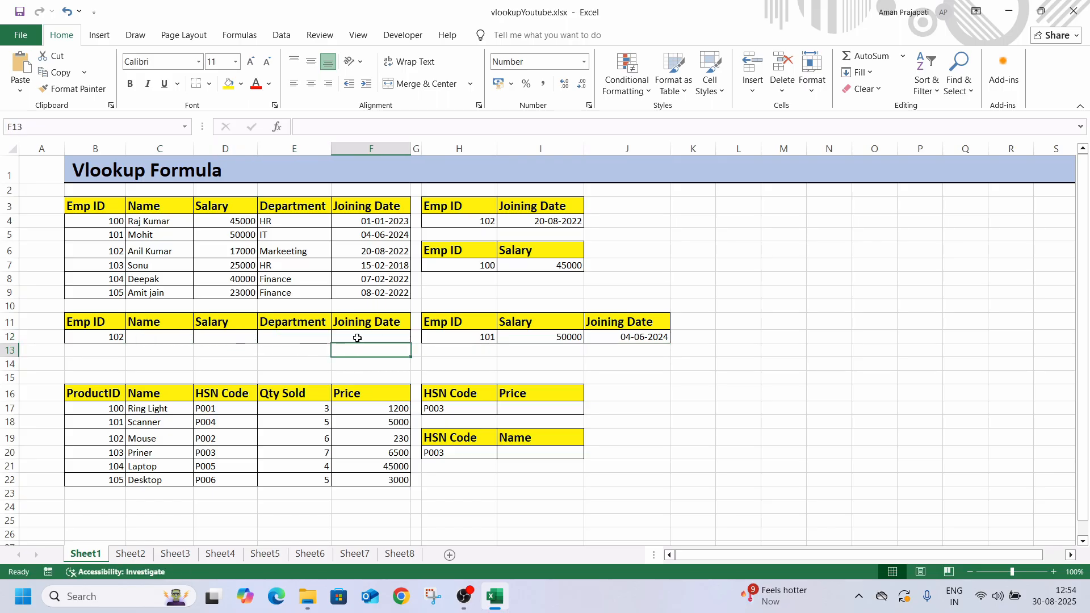
click(357, 338)
Enter the formula =VLOOKUP(B12,B3:F9,2,0) in cell C12 to look up the employee name for the Emp ID in B12
click(162, 342)
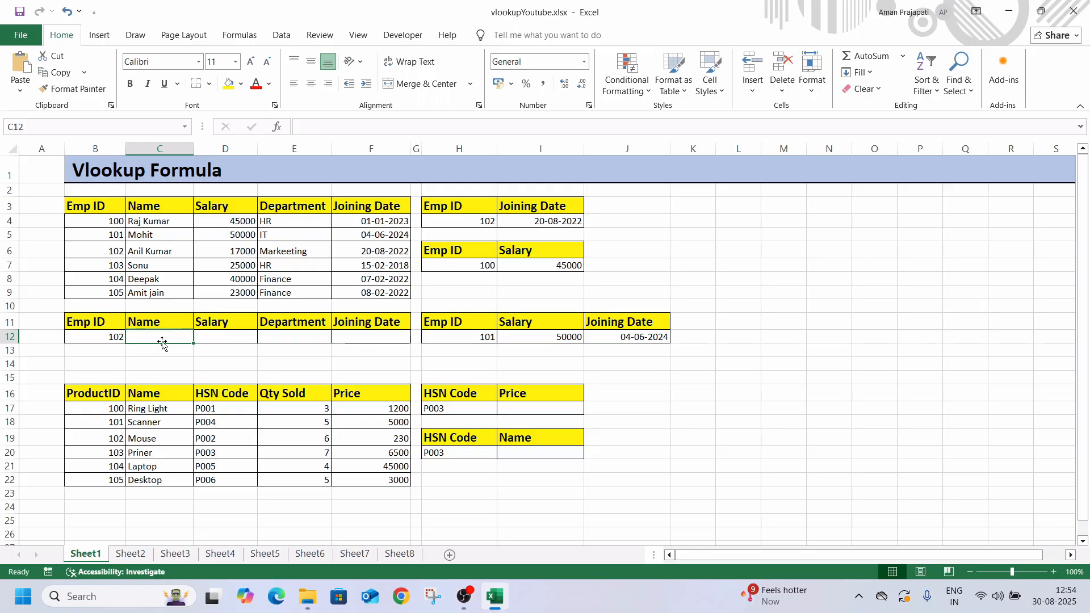
text(=)
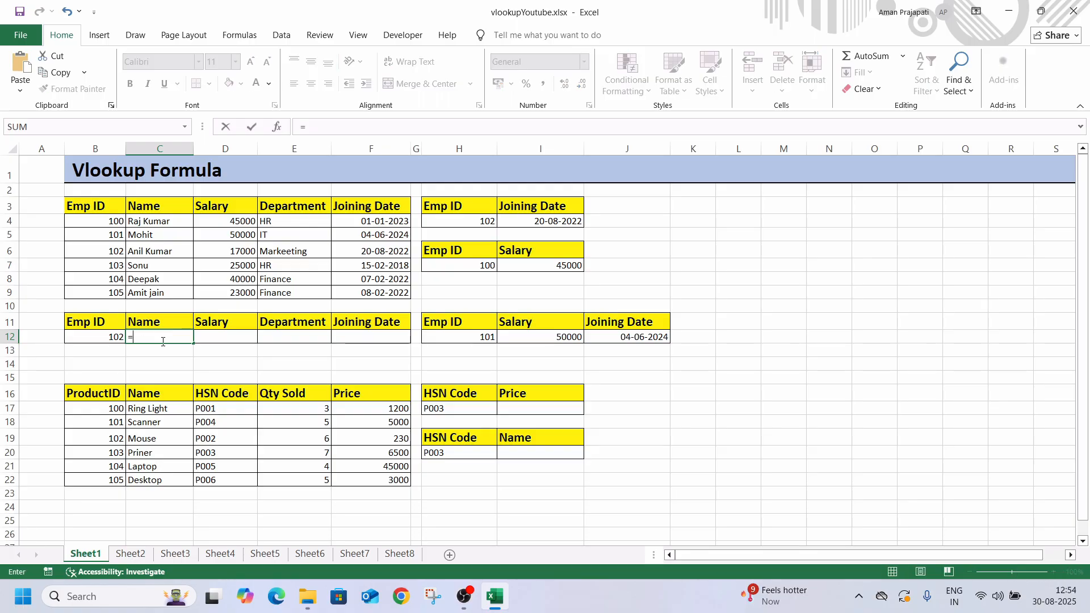
text(vlo)
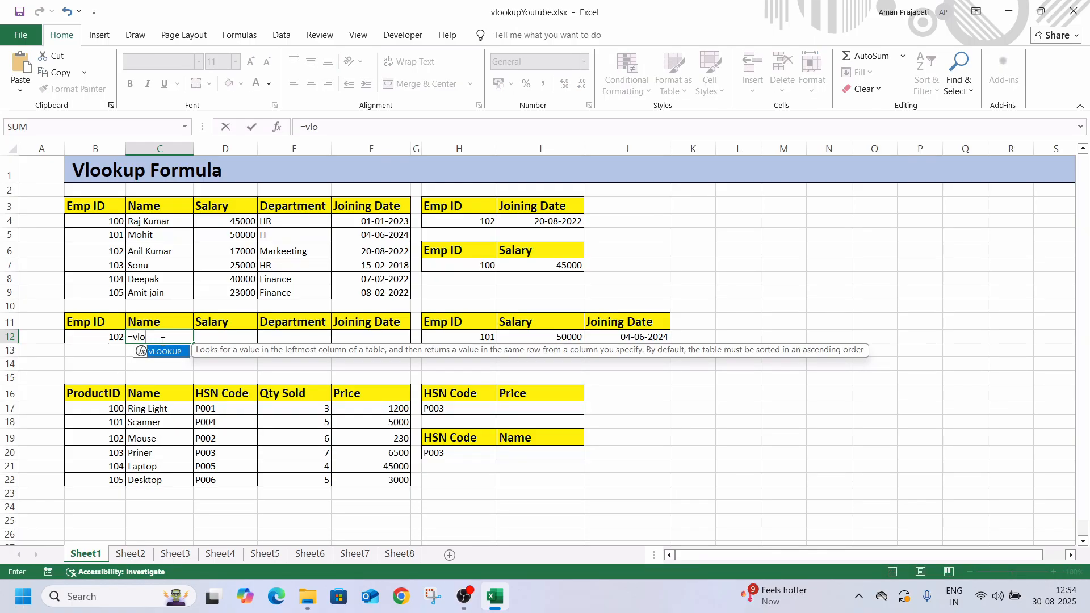
key(Tab)
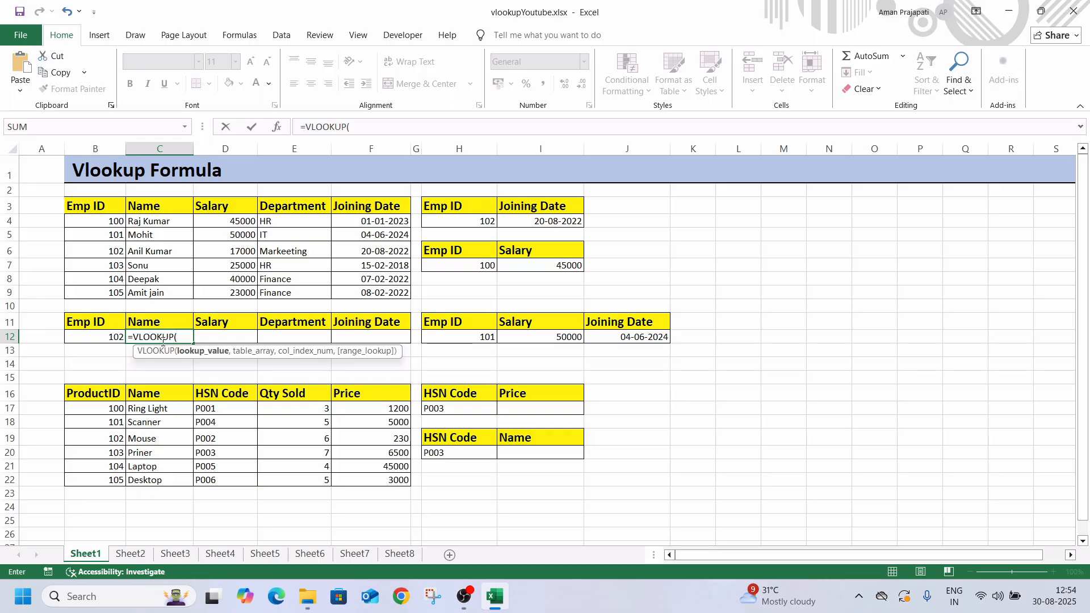
click(100, 336)
text(,)
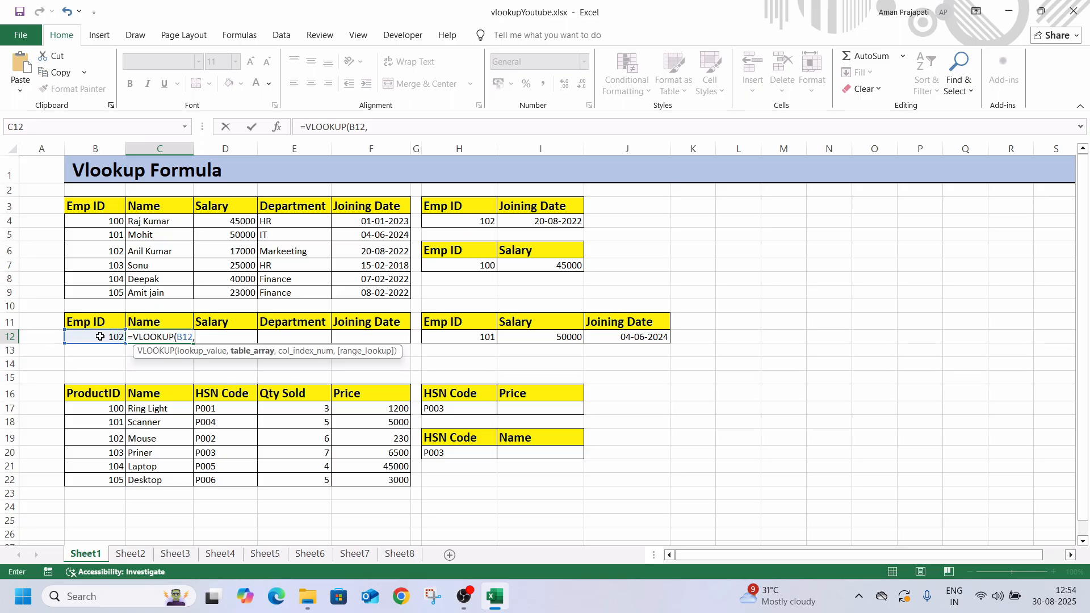
drag(96, 208, 366, 294)
text(,)
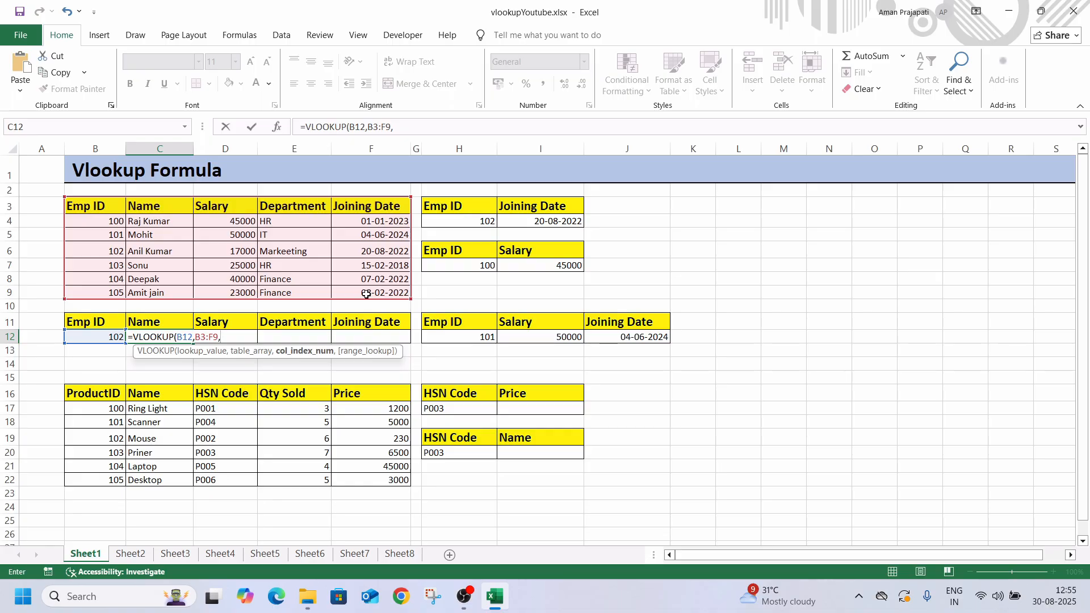
text(2,0)
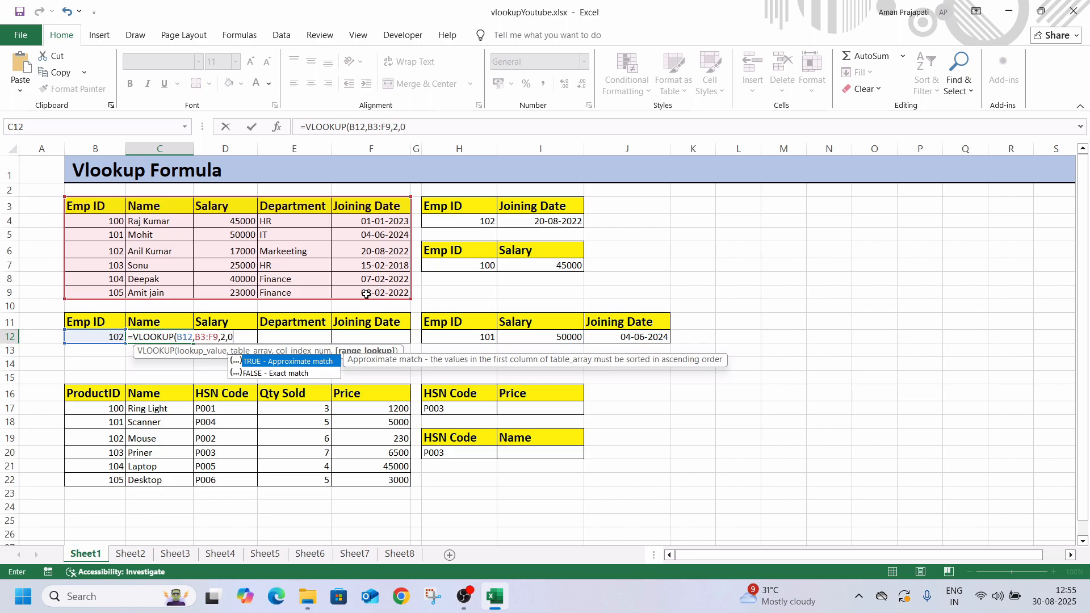
text())
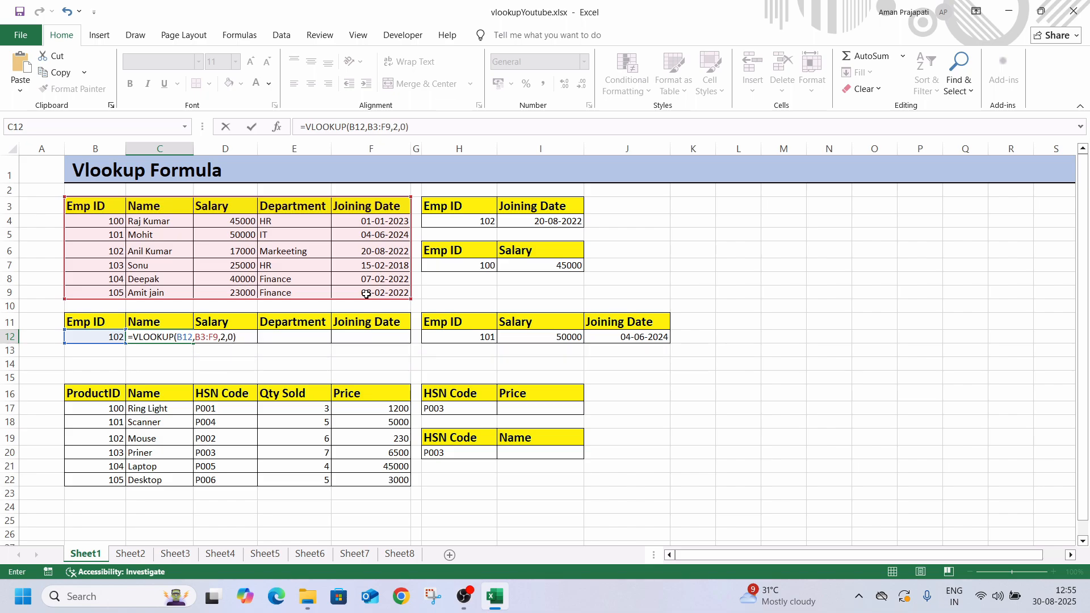
key(Return)
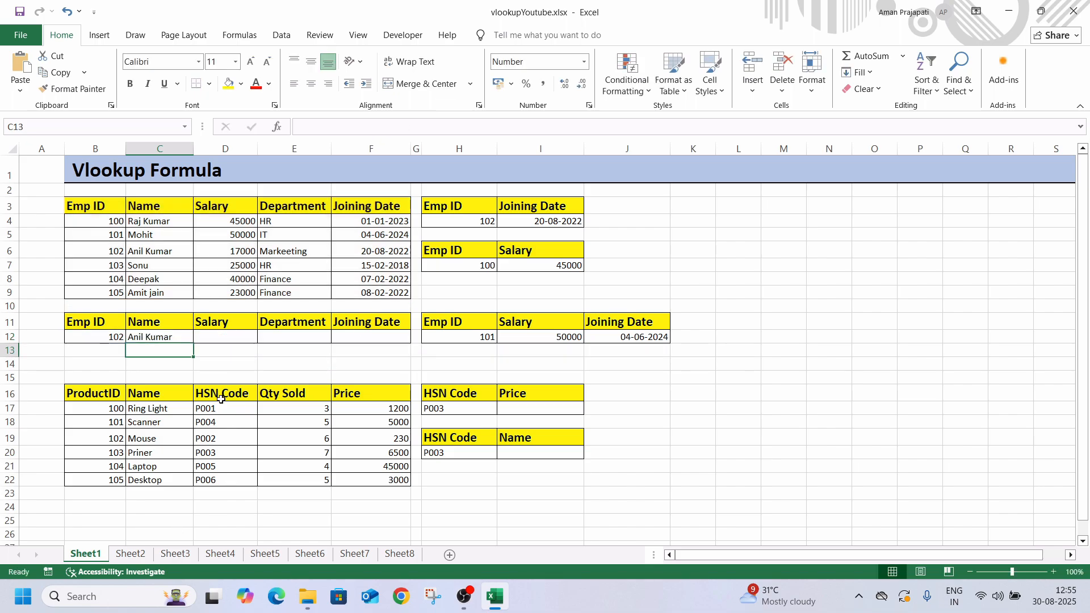
Fill the name lookup formula from C12 across the Salary, Department and Joining Date cells through F12
click(178, 336)
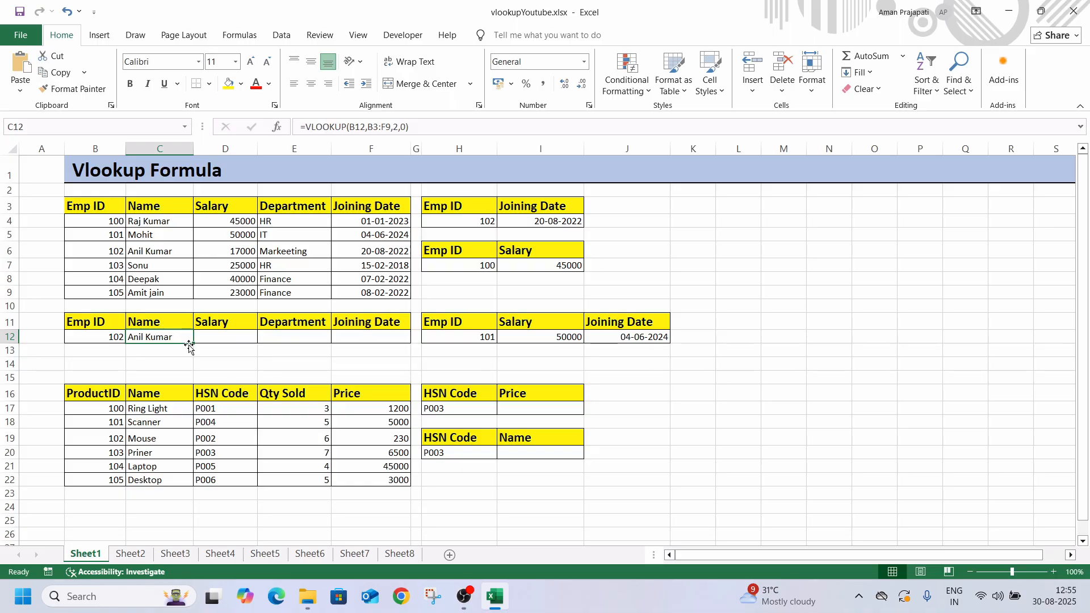
drag(194, 344, 396, 352)
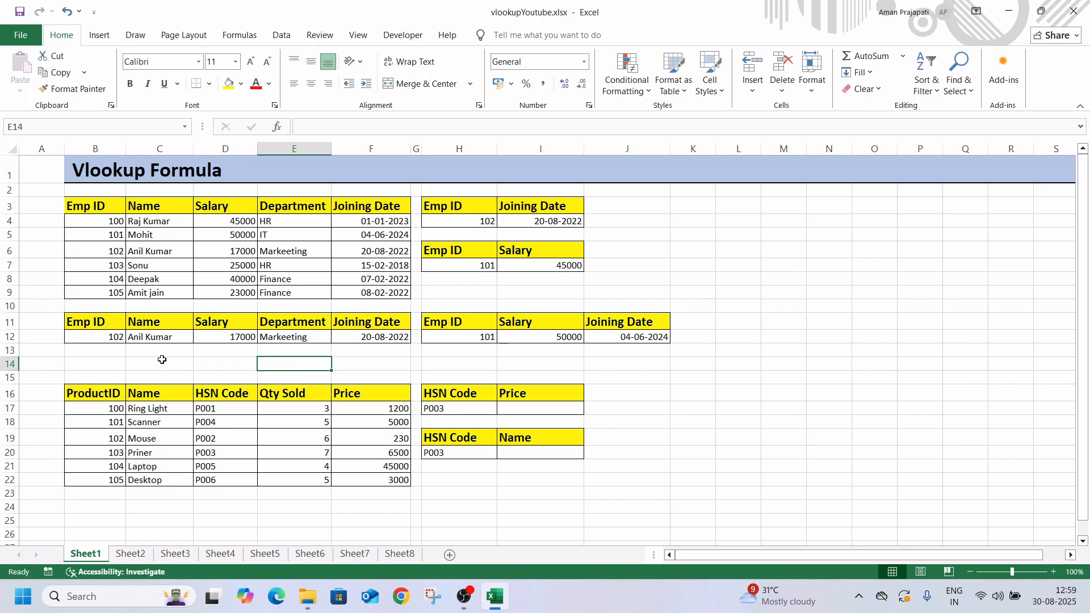
Copy the employee table headers in B3:F3 and paste them transposed into a vertical list starting at L3
click(114, 209)
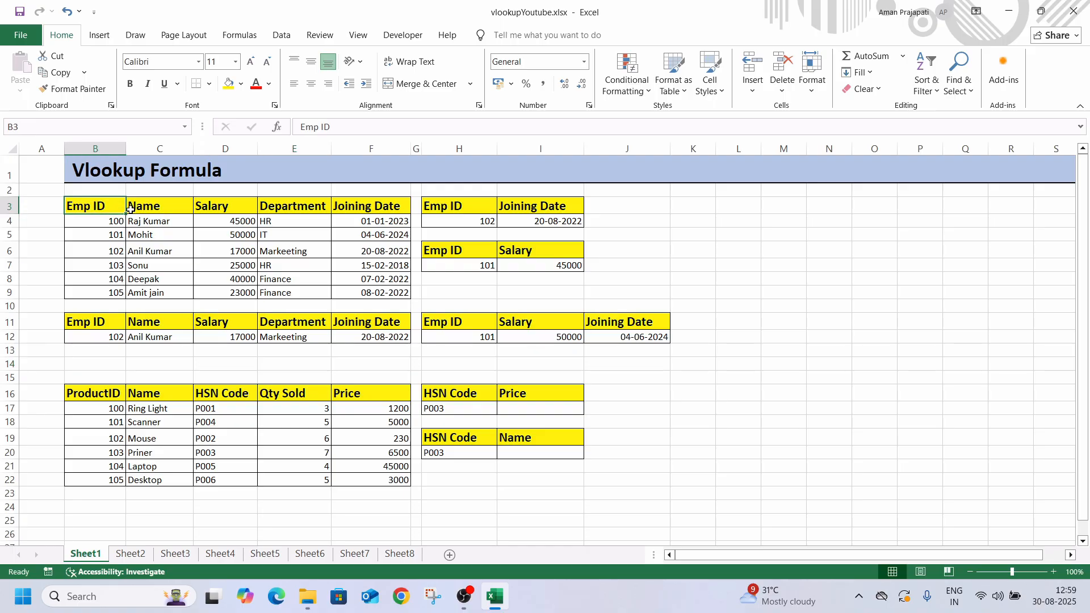
drag(130, 209, 333, 208)
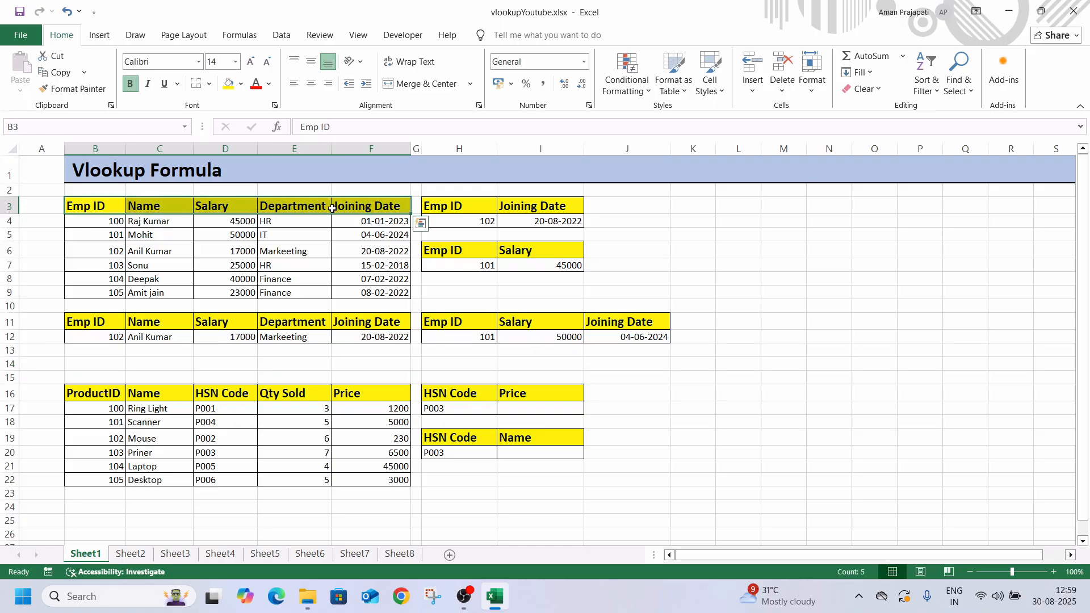
key(ctrl+c)
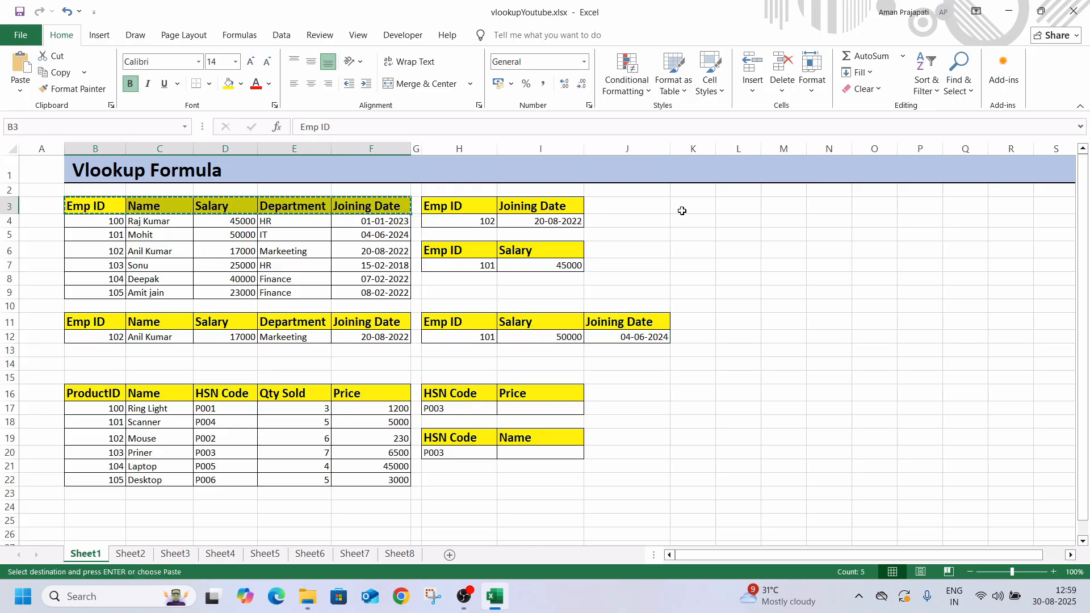
click(720, 207)
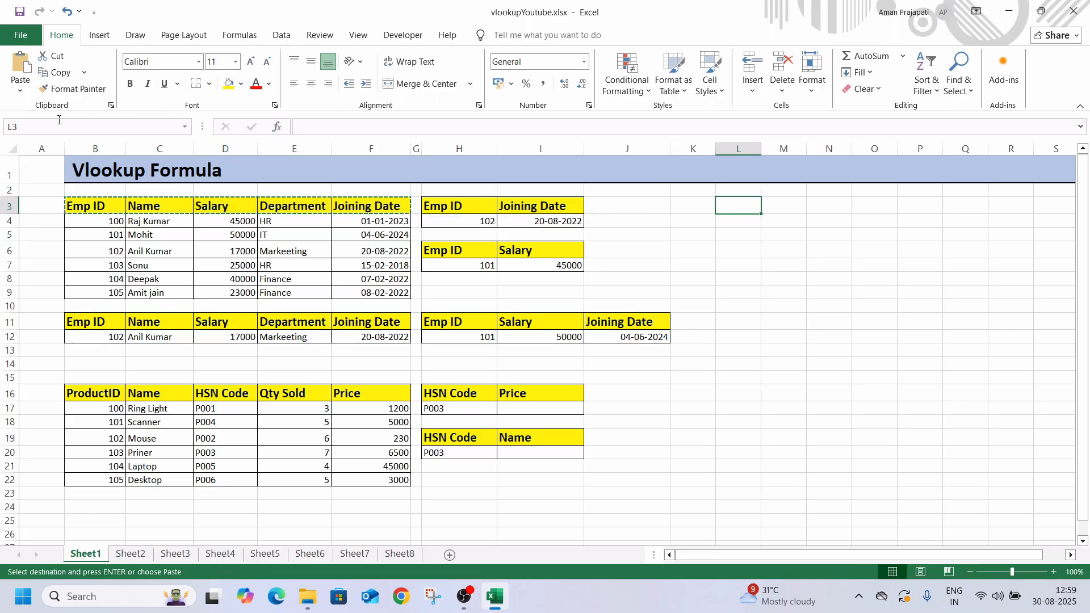
click(22, 90)
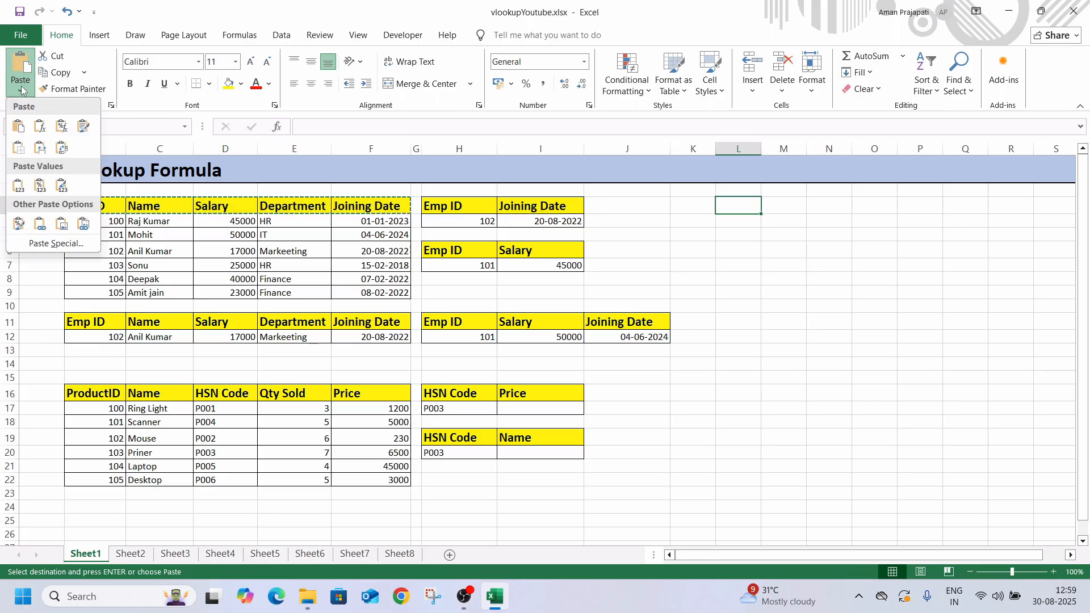
click(62, 148)
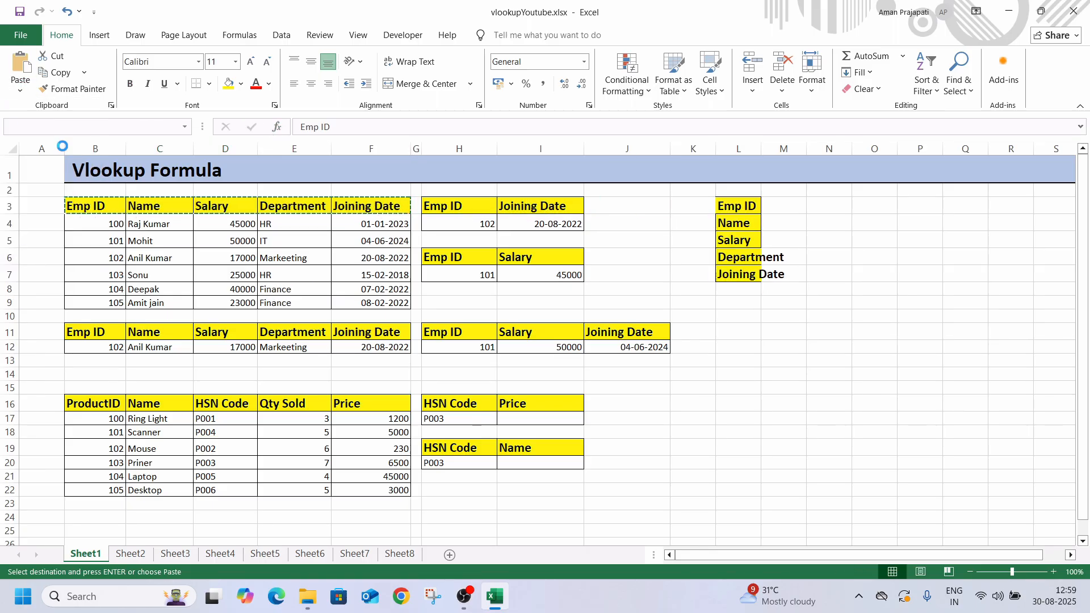
Fit column L to its transposed header labels and widen column M slightly
double_click(758, 148)
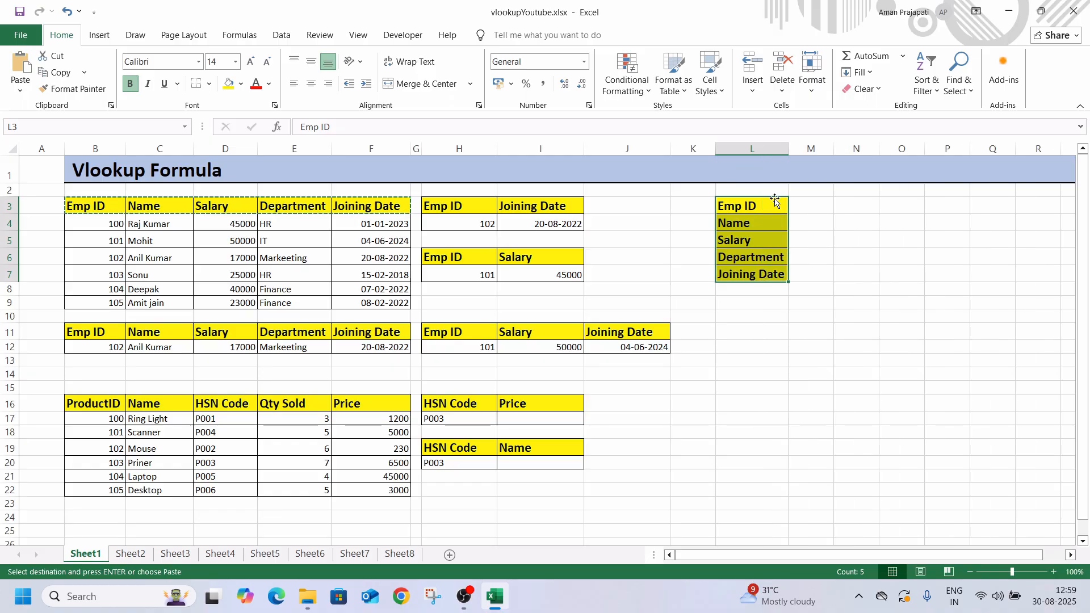
click(801, 227)
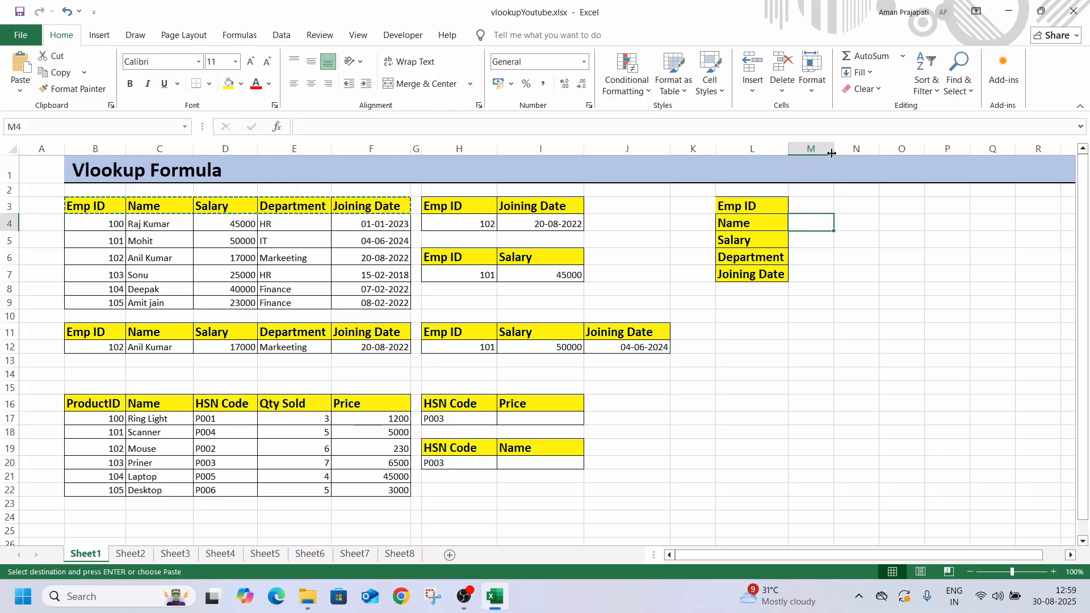
drag(832, 150, 845, 151)
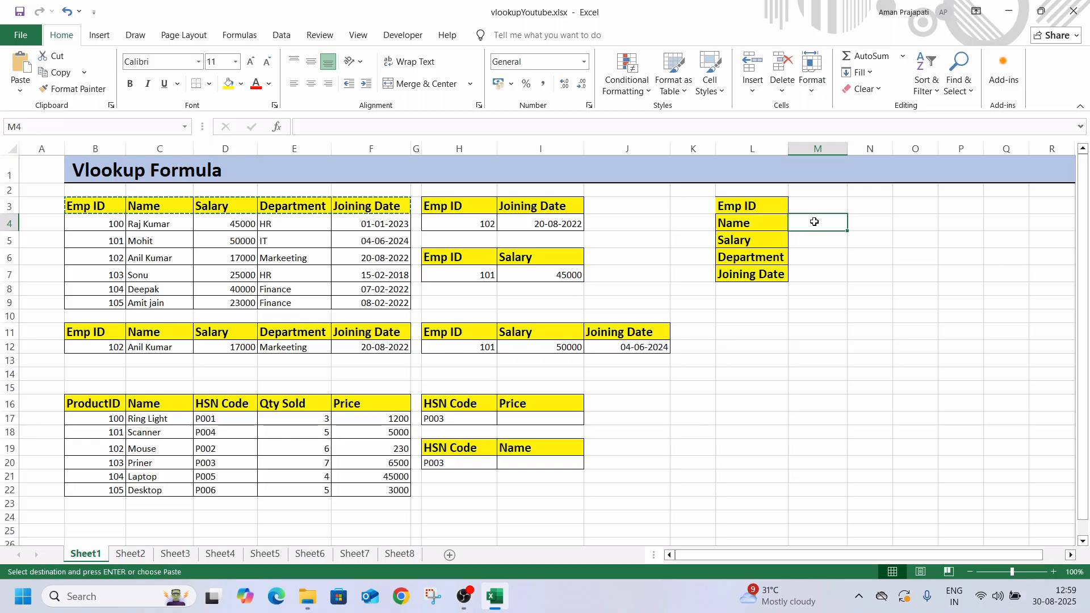
Enter the formula =VLOOKUP(M3,B3:F9,2,0) in cell M4 to look up the name for the Emp ID in M3
text(=)
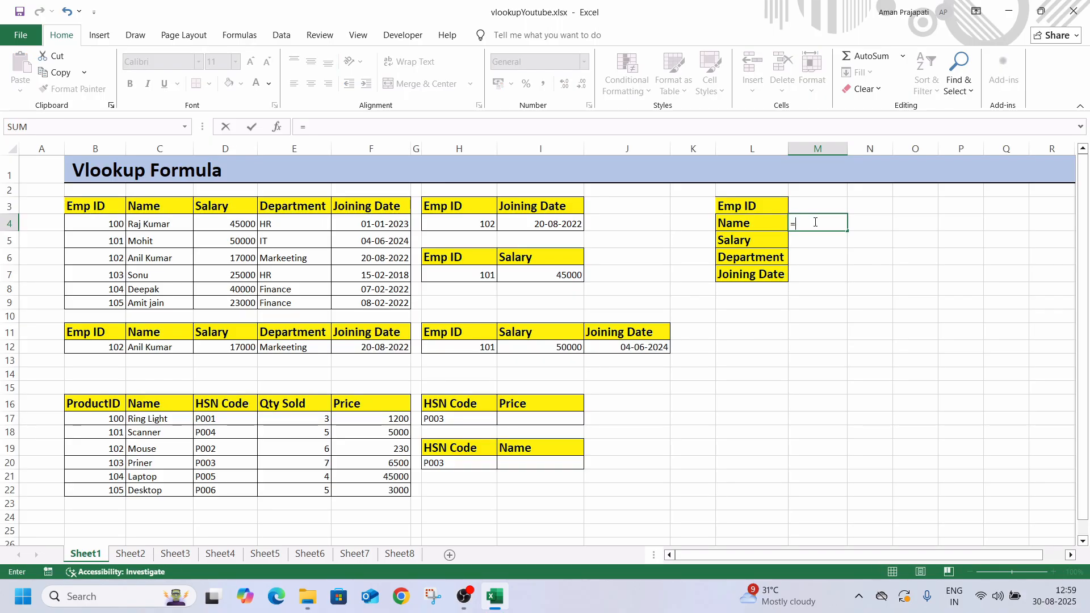
text(vl)
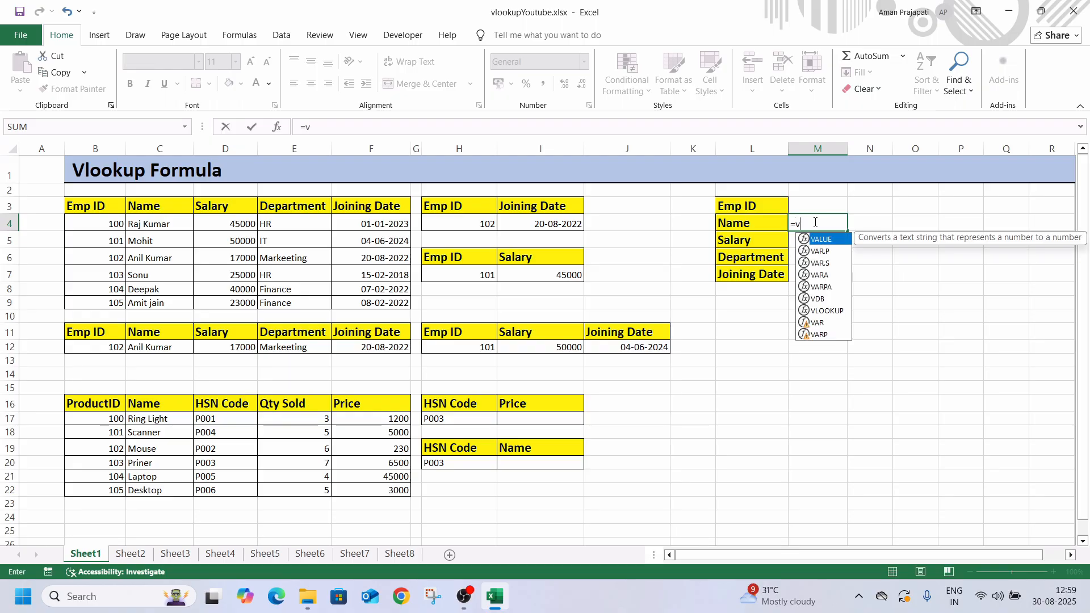
key(Tab)
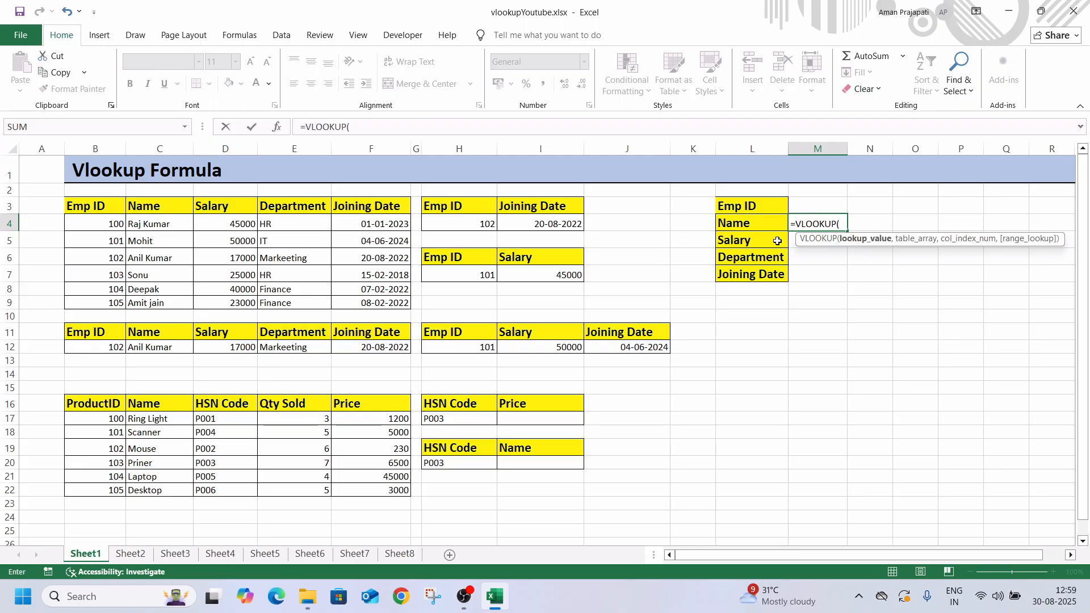
click(819, 207)
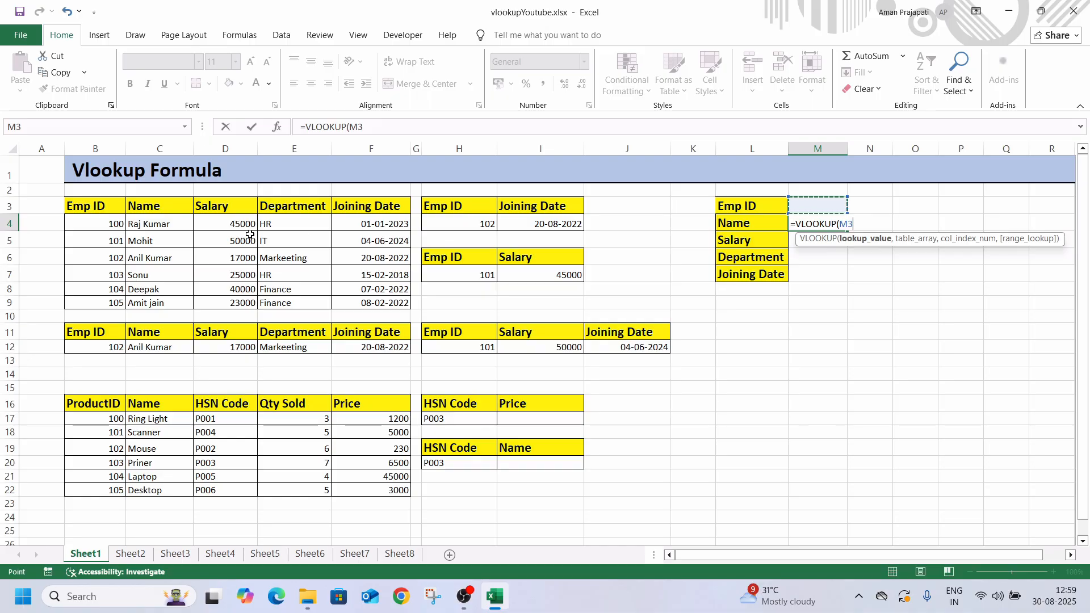
text(,)
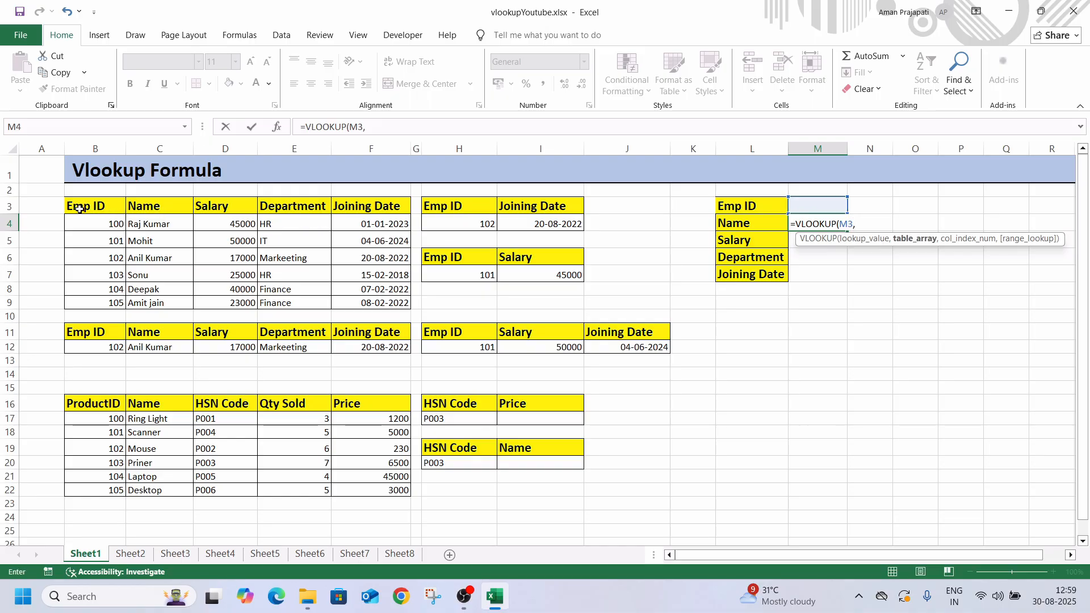
drag(80, 209, 345, 299)
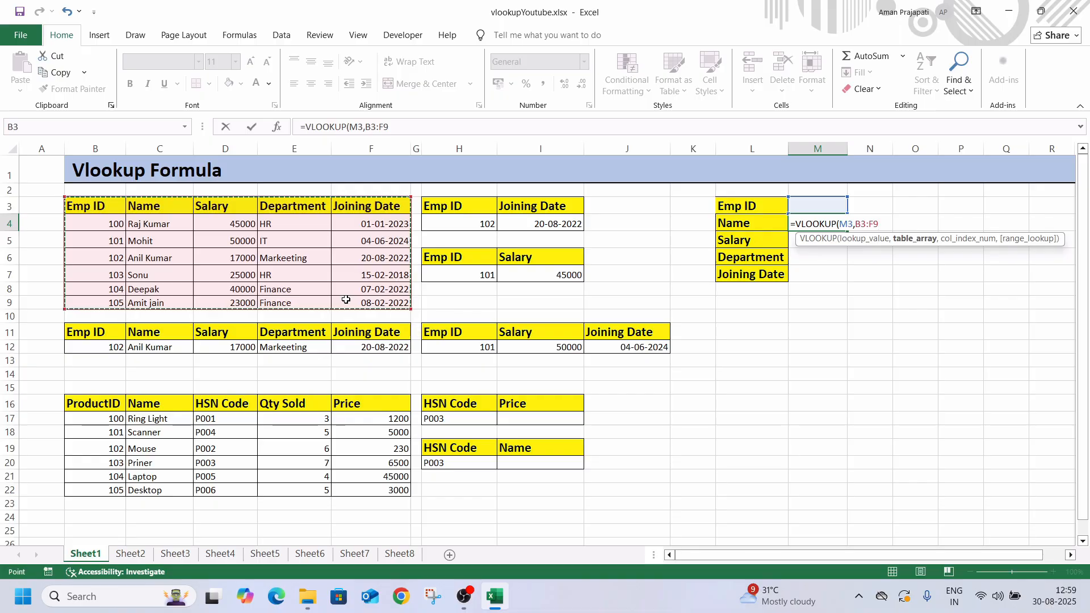
text(,)
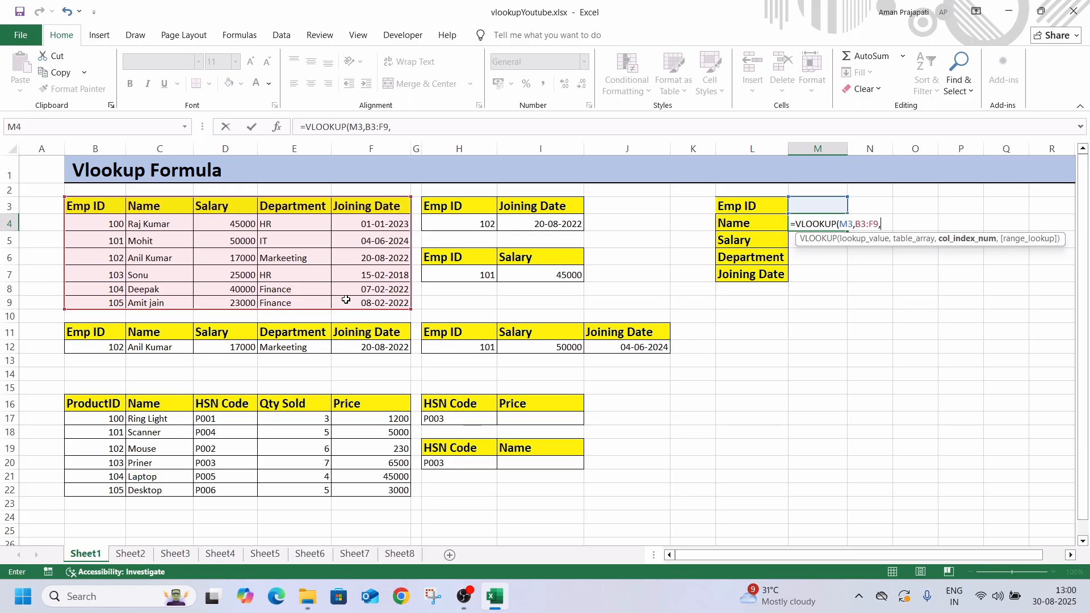
text(2,)
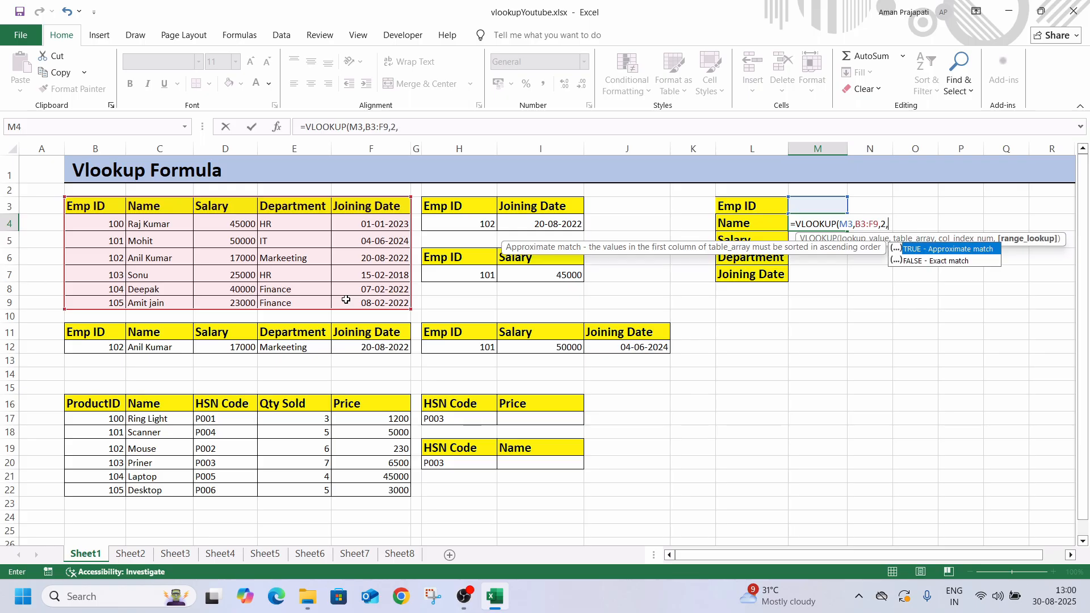
text(0))
key(Return)
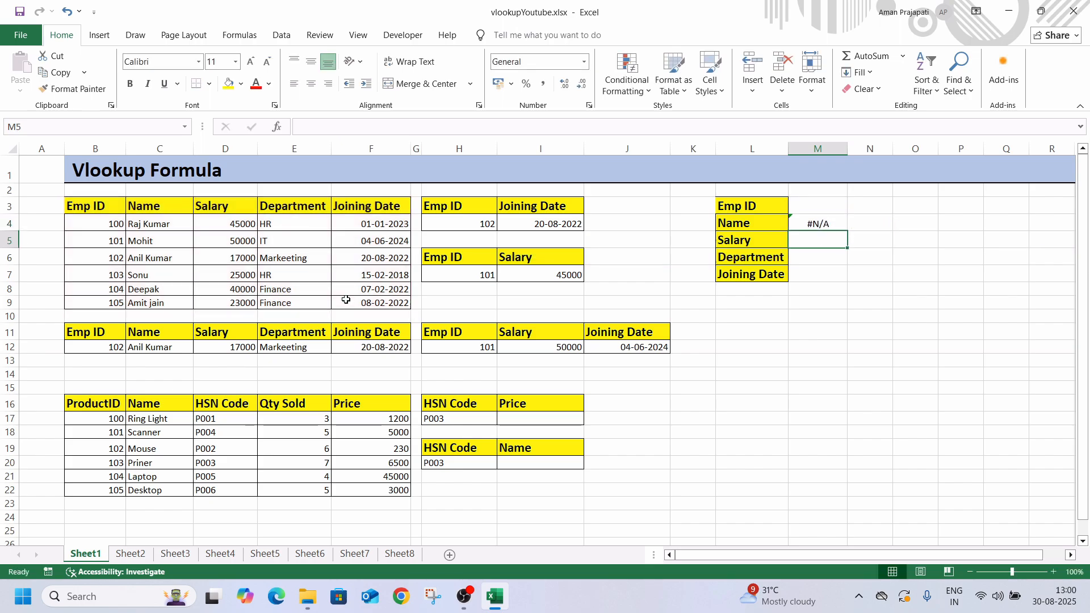
Enter the Emp ID of the table's first employee in M3 and fill the name lookup formula from M4 down to M7
click(804, 207)
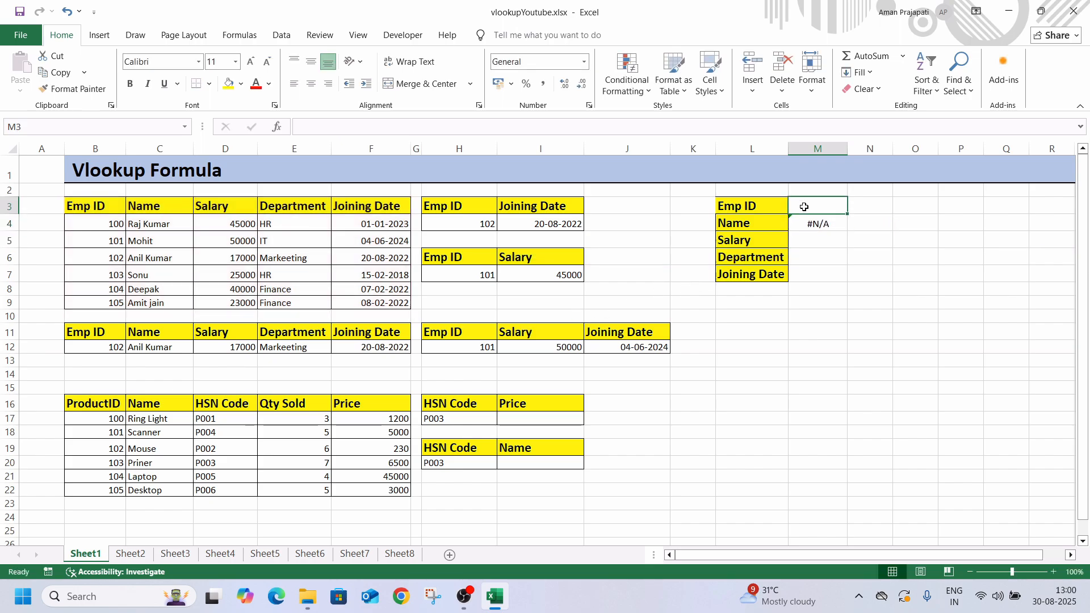
text(100)
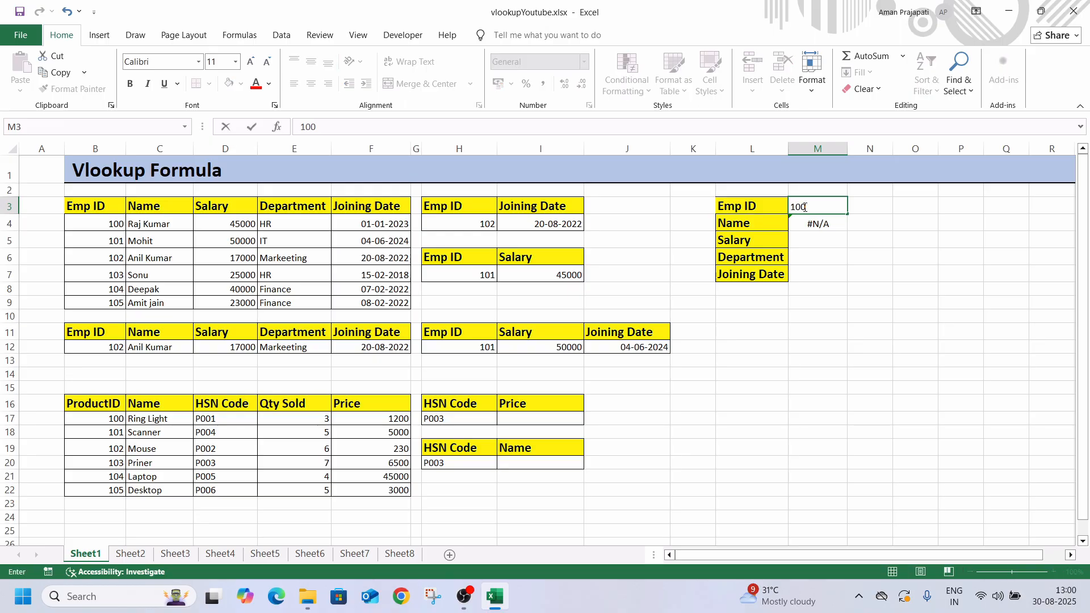
key(Return)
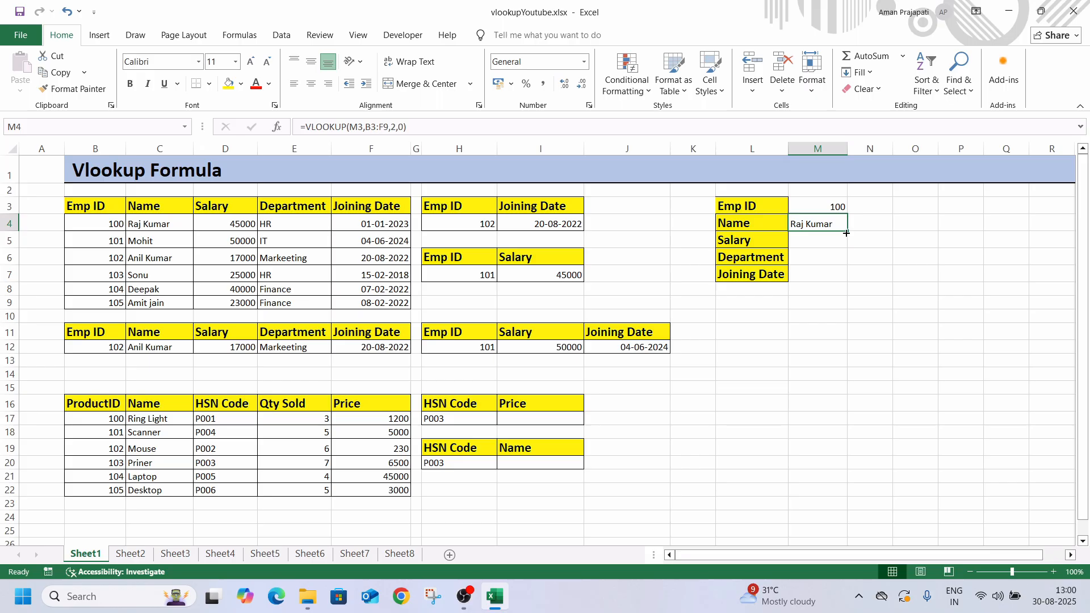
drag(848, 232, 844, 278)
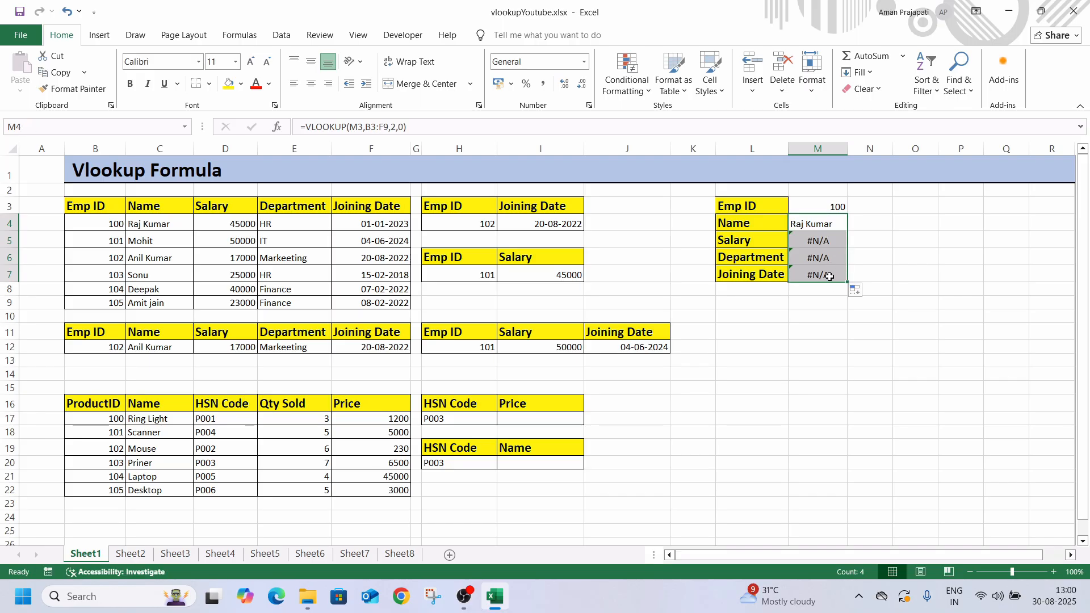
Check the Name to Joining Date cells in row 12 and clear the contents of C12:F13
click(156, 351)
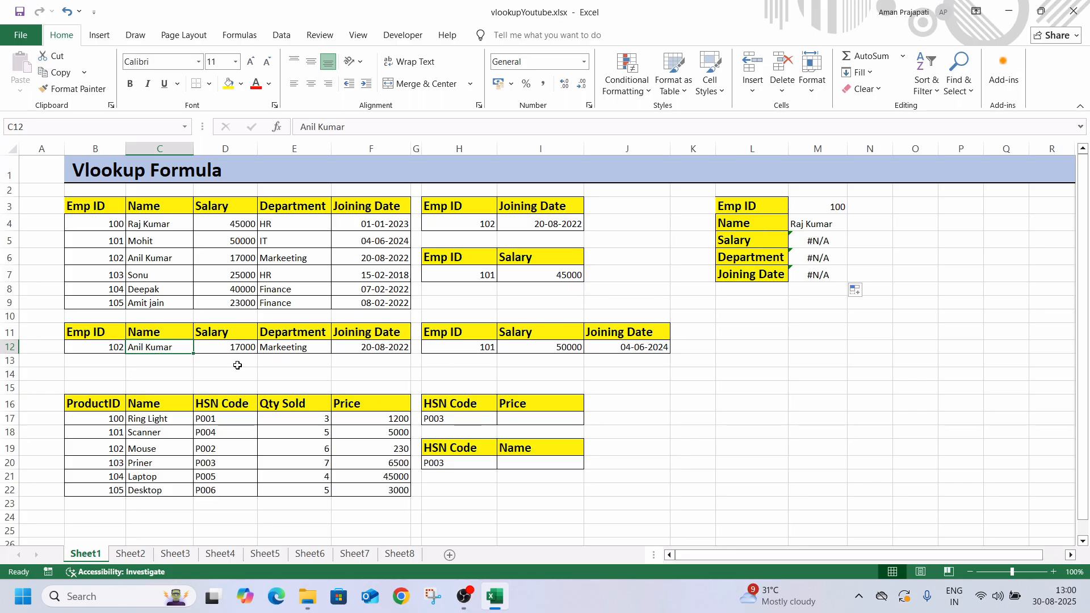
click(209, 349)
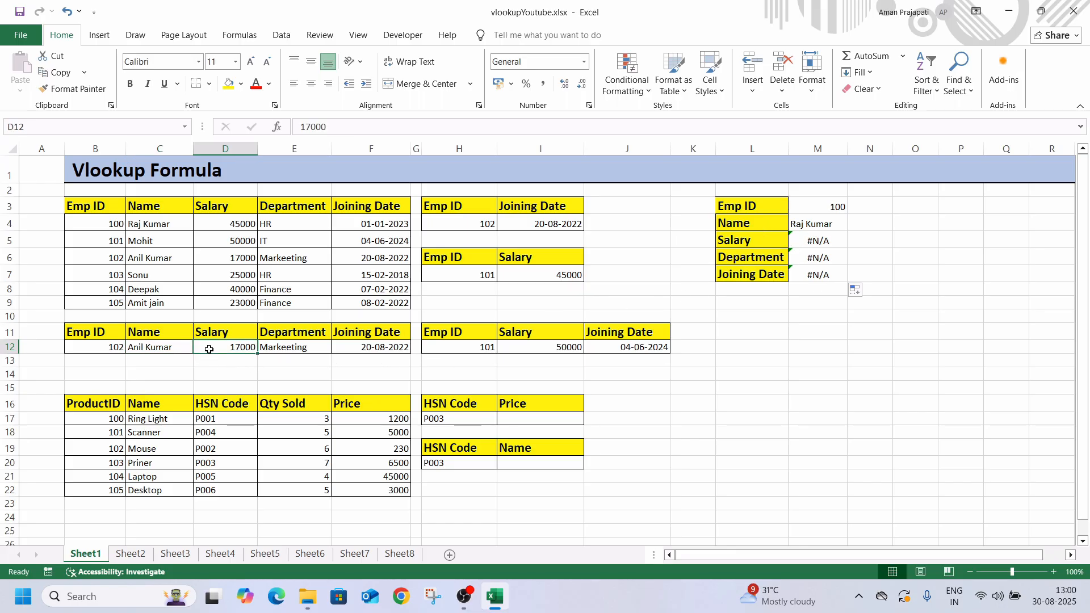
click(153, 350)
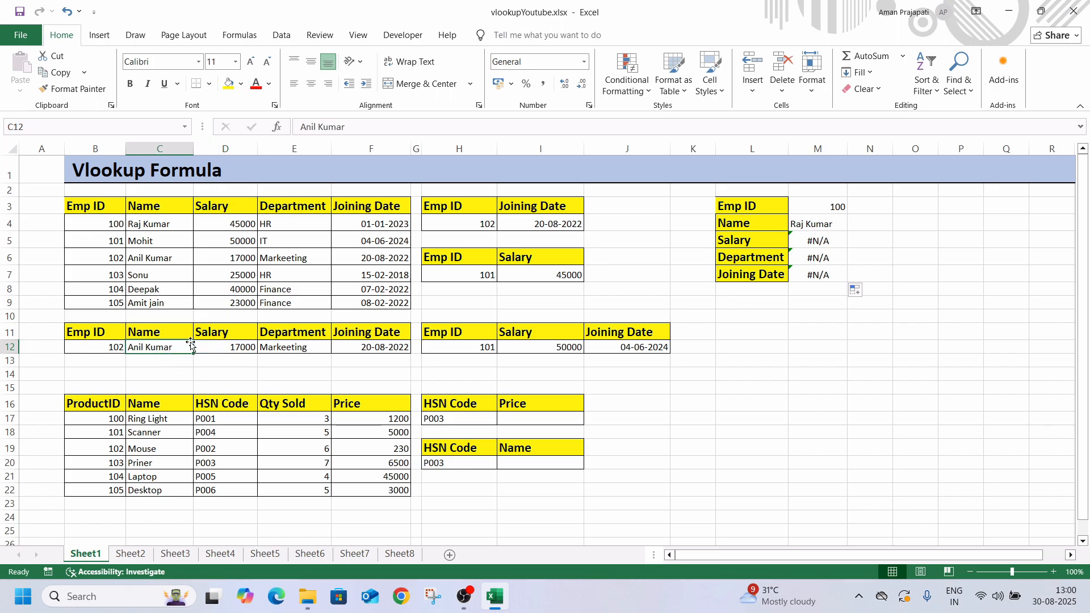
click(217, 350)
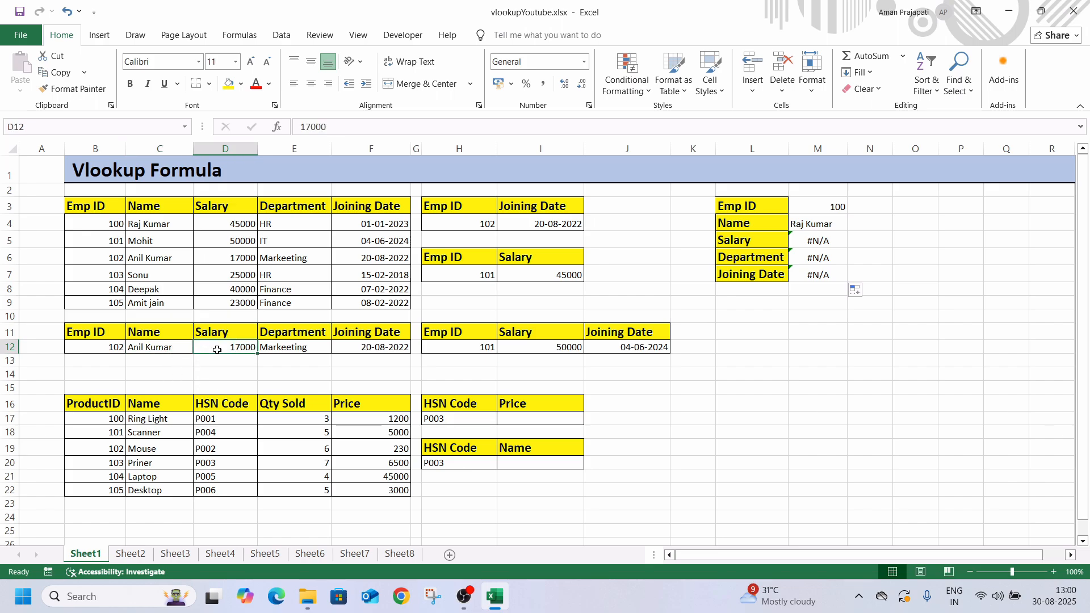
click(269, 349)
click(370, 349)
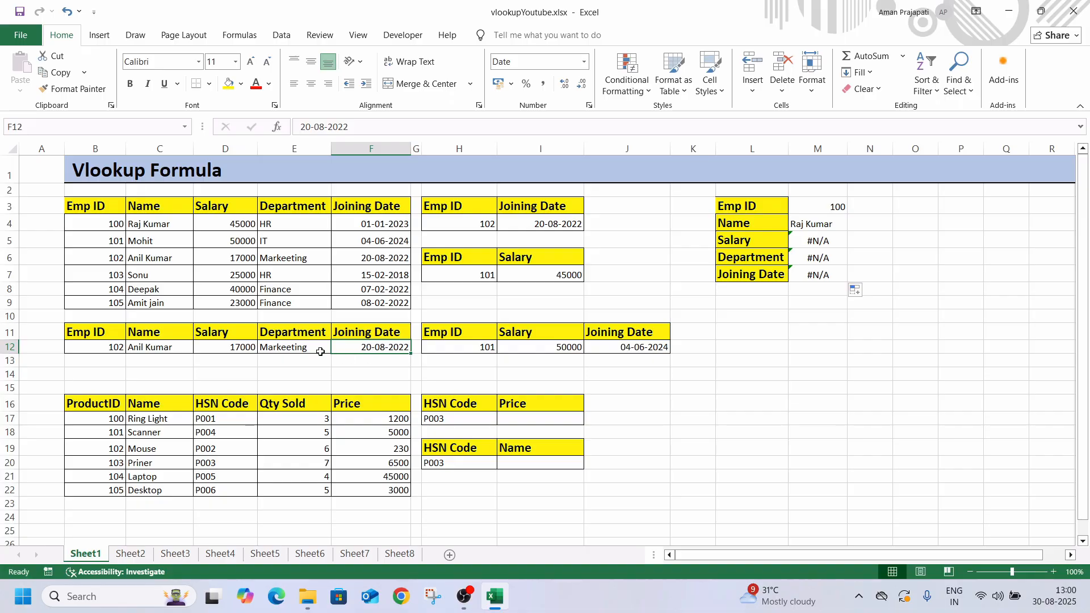
drag(183, 350, 375, 357)
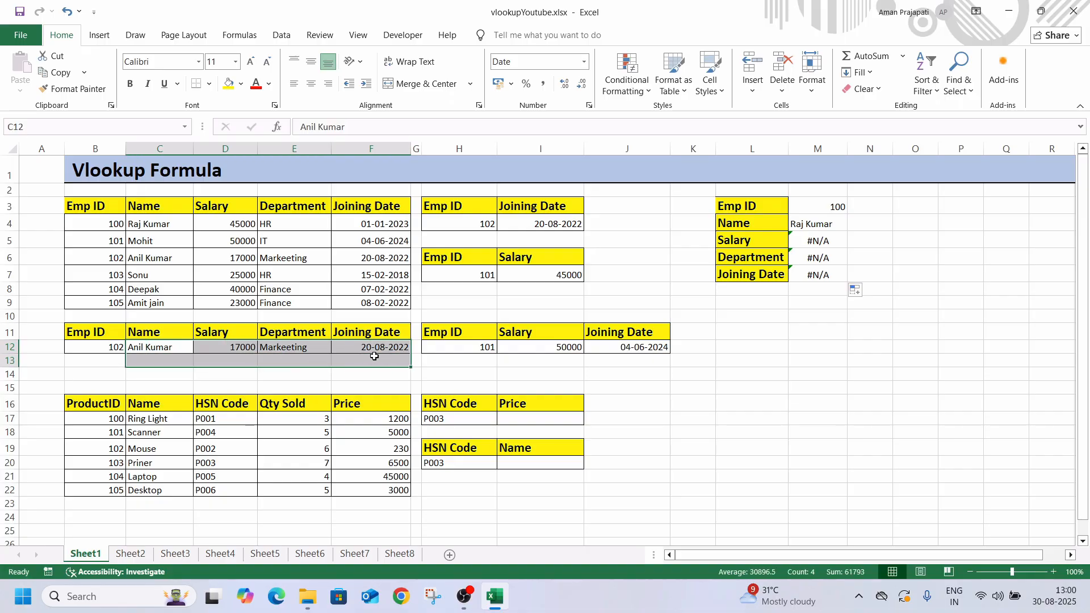
key(Delete)
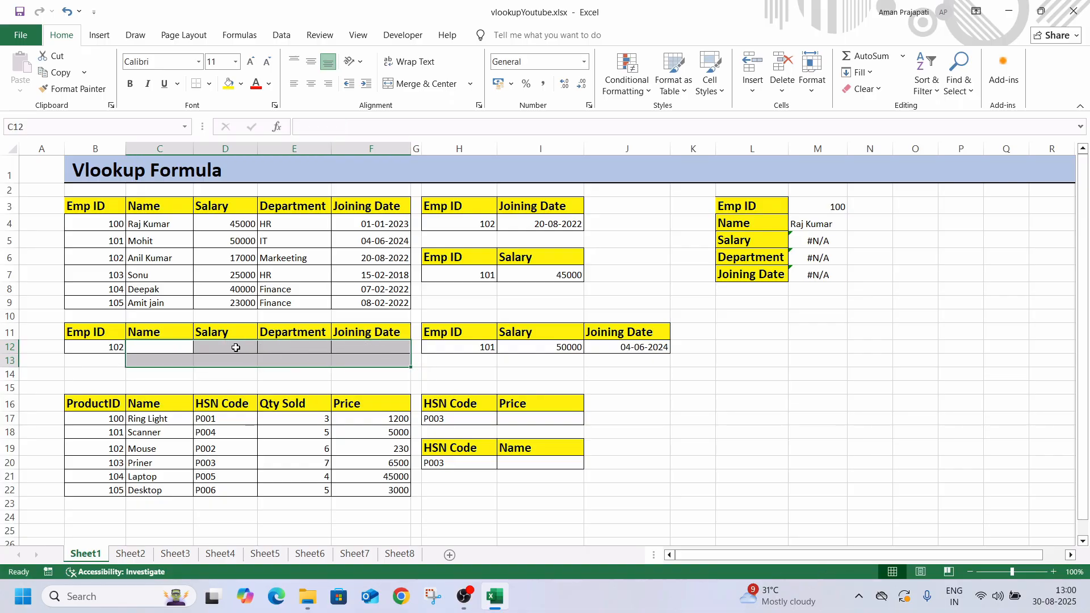
Enter the formula =VLOOKUP(B12,B3:F9,2,0) in cell C12 to return the name for the Emp ID in B12
click(165, 350)
text(=vl)
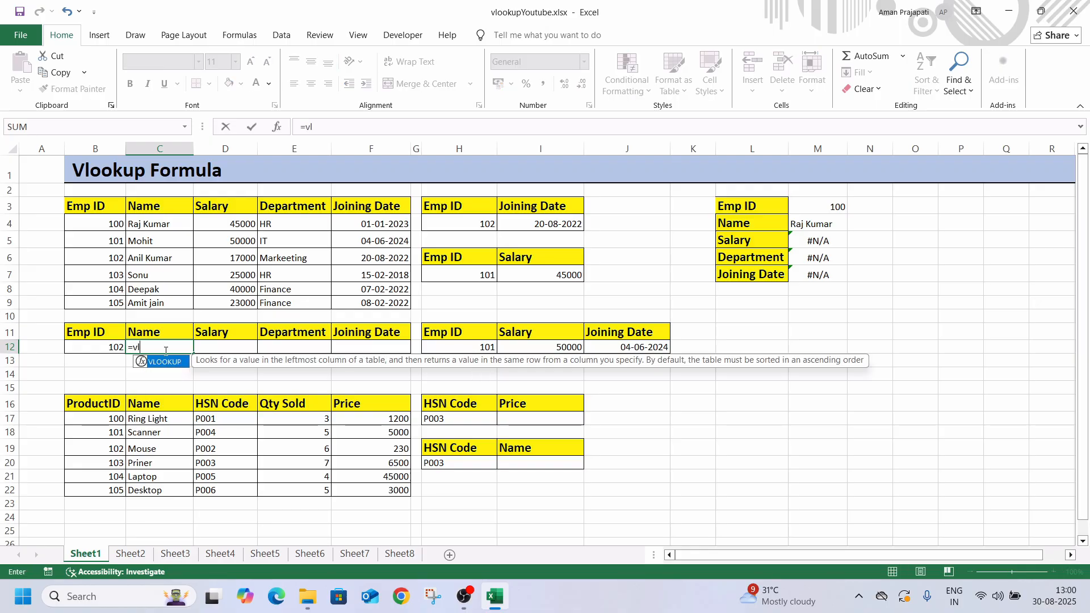
key(Tab)
click(91, 348)
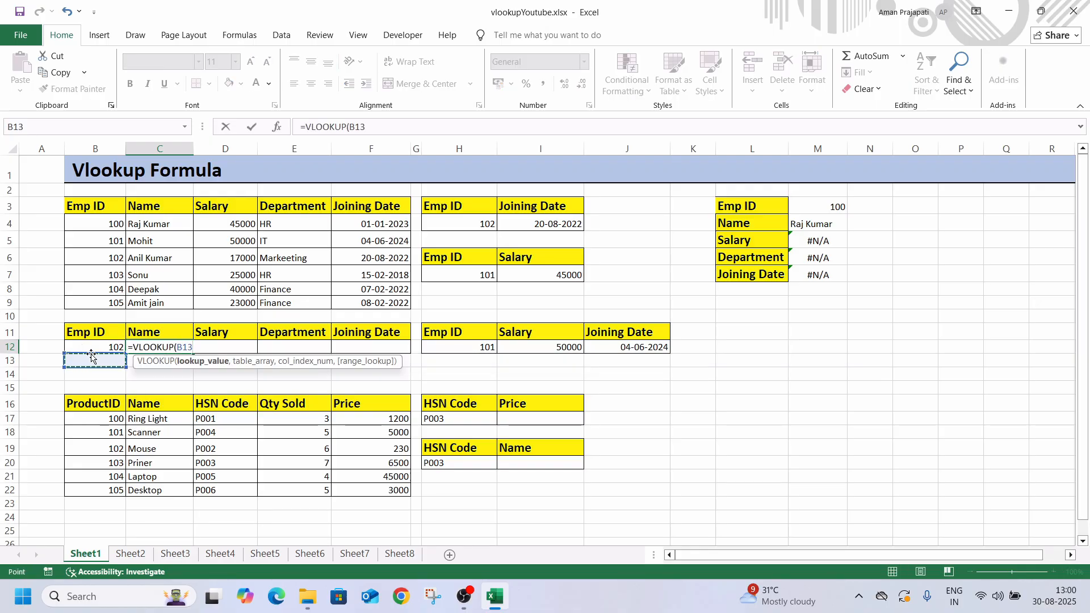
text(,)
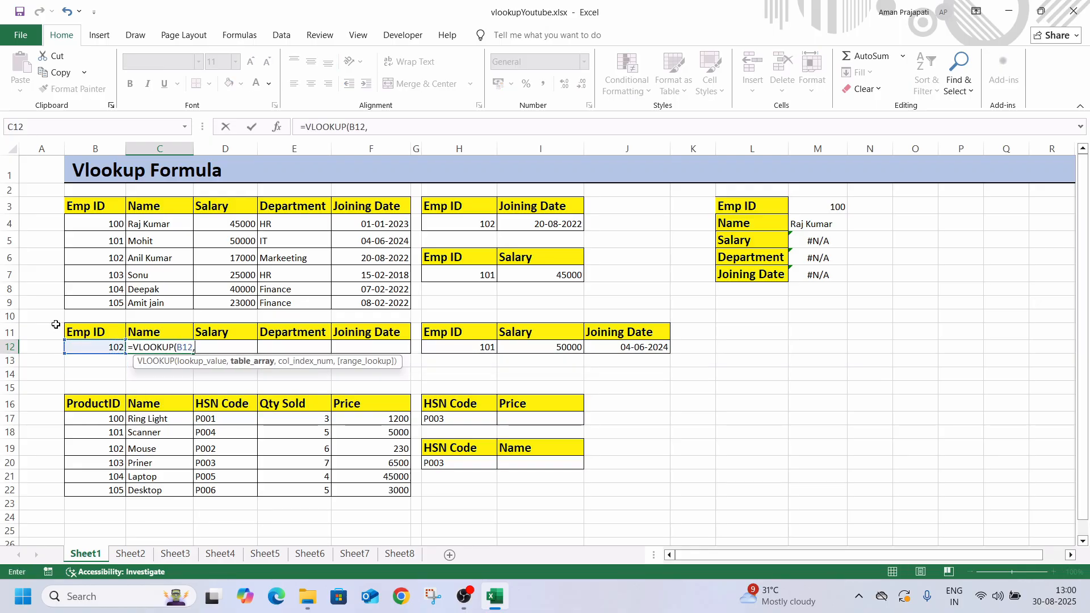
drag(93, 208, 311, 304)
text(,)
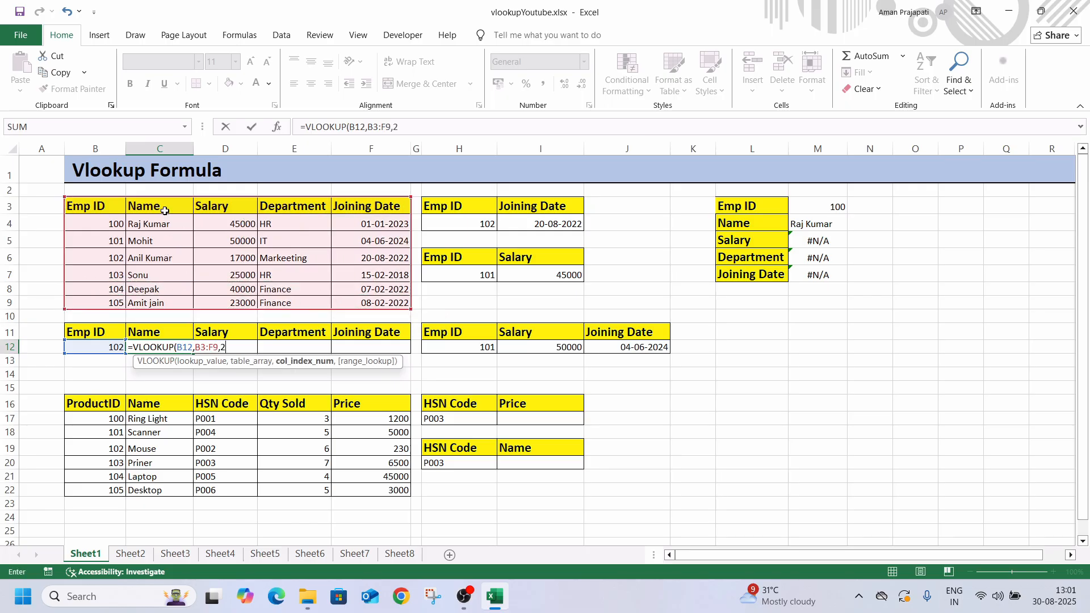
text(2,)
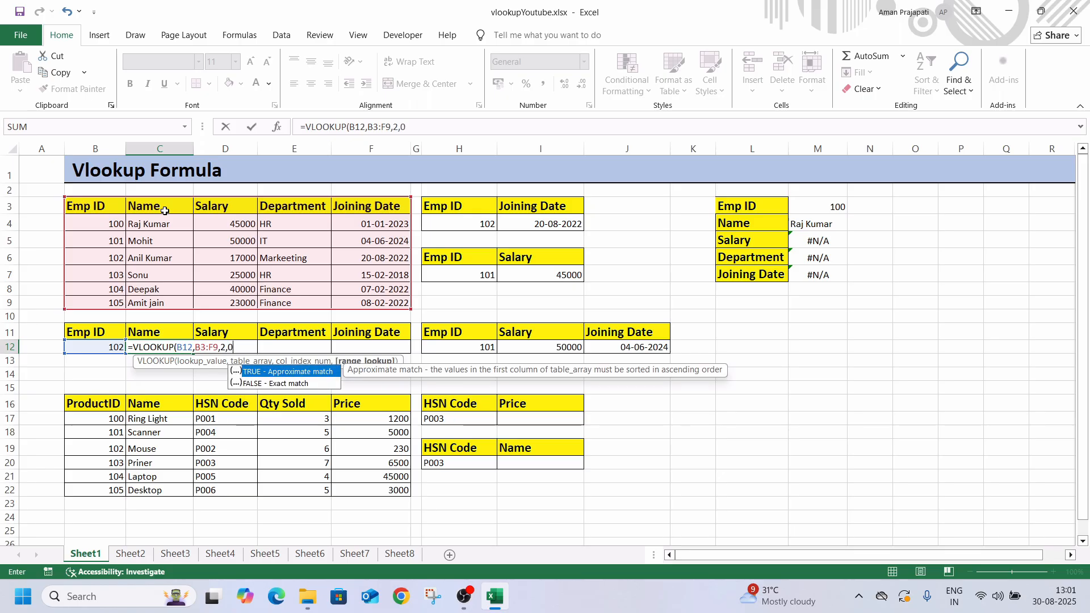
text(0))
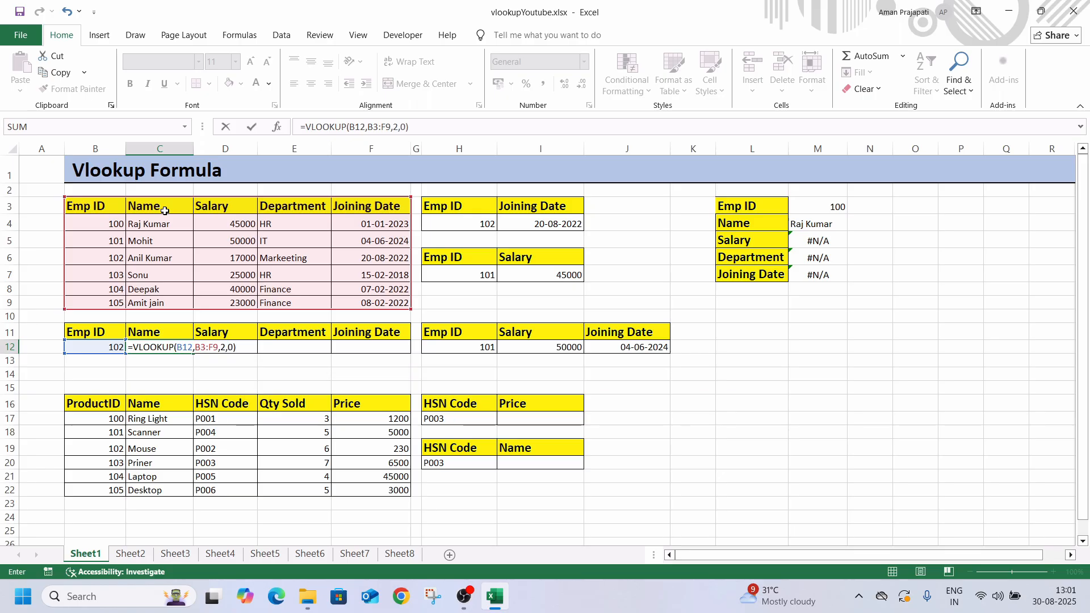
key(Return)
Fill the formula from C12 across to F12 and review the cell references used in C12
click(150, 347)
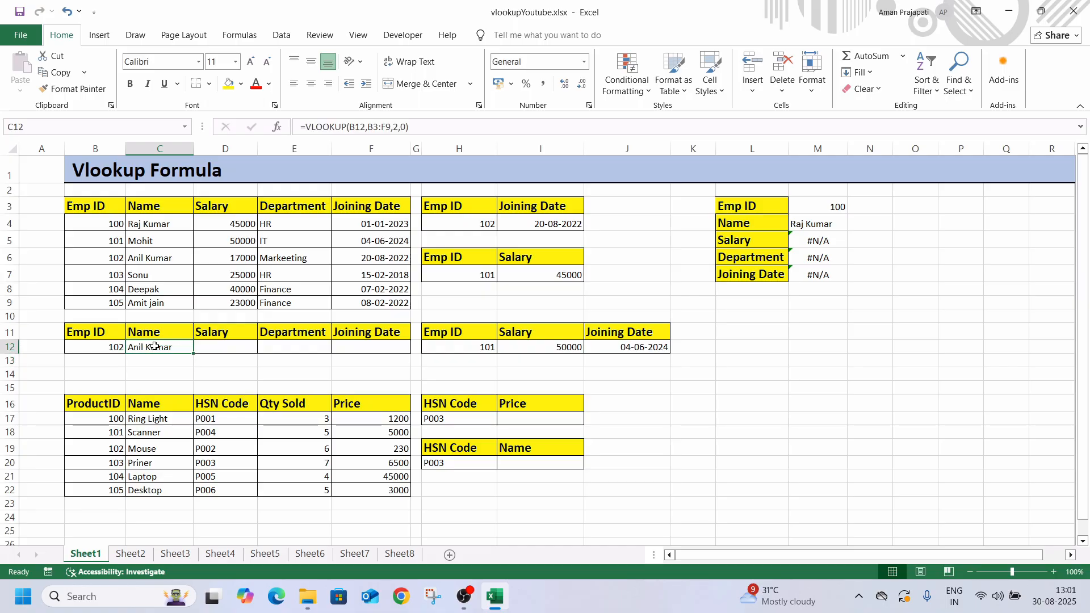
drag(193, 354, 388, 361)
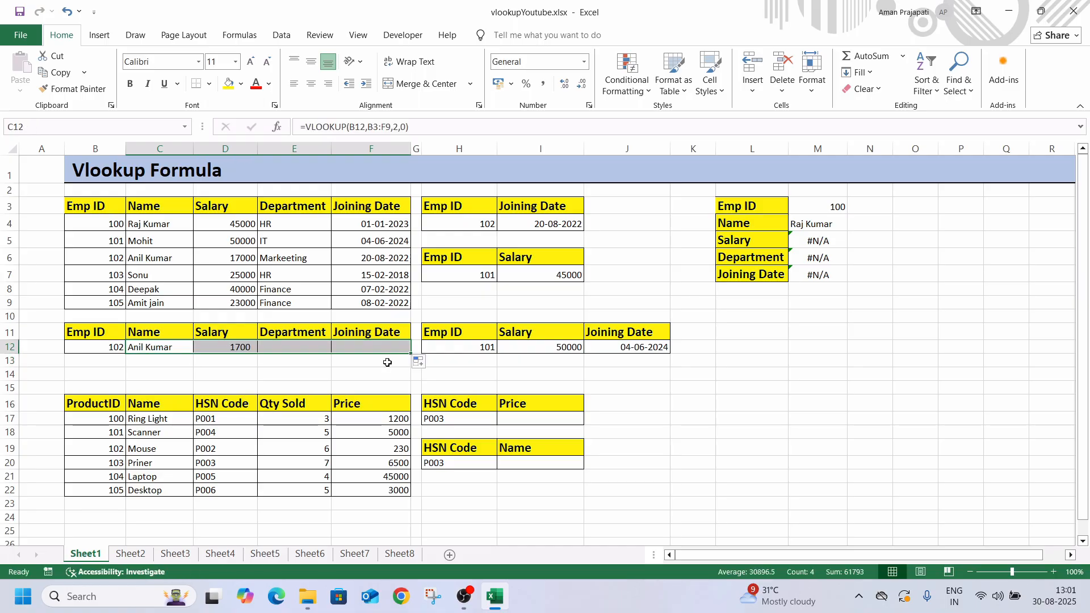
click(223, 371)
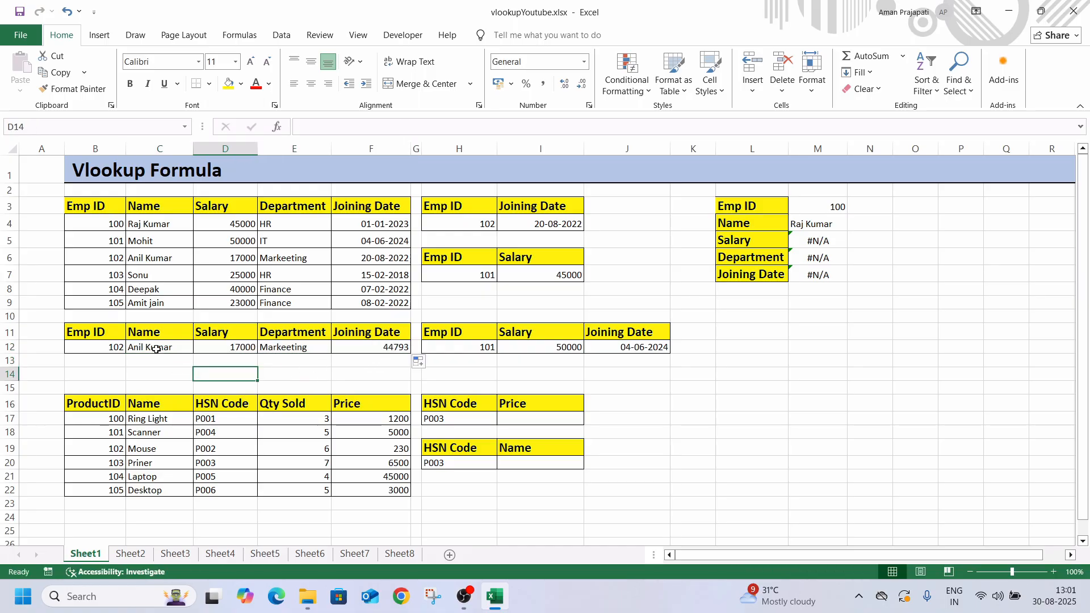
click(160, 353)
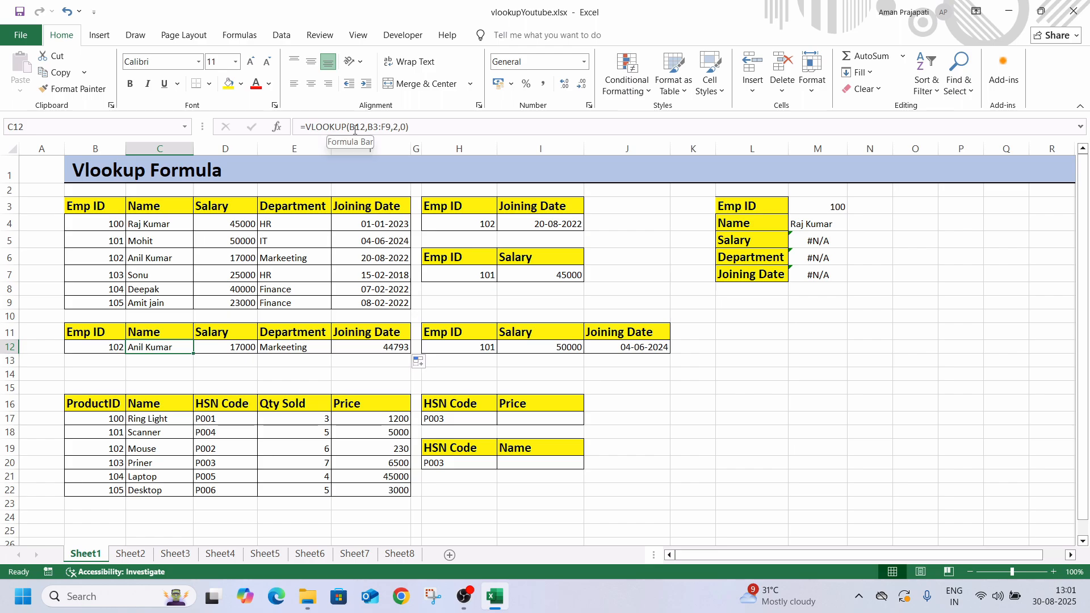
click(113, 344)
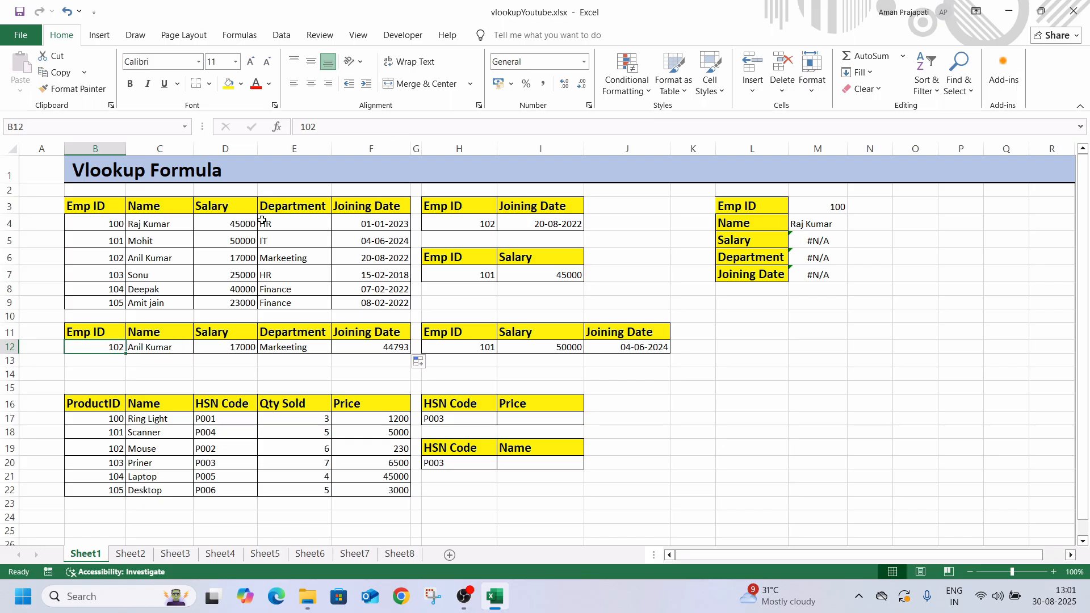
click(169, 346)
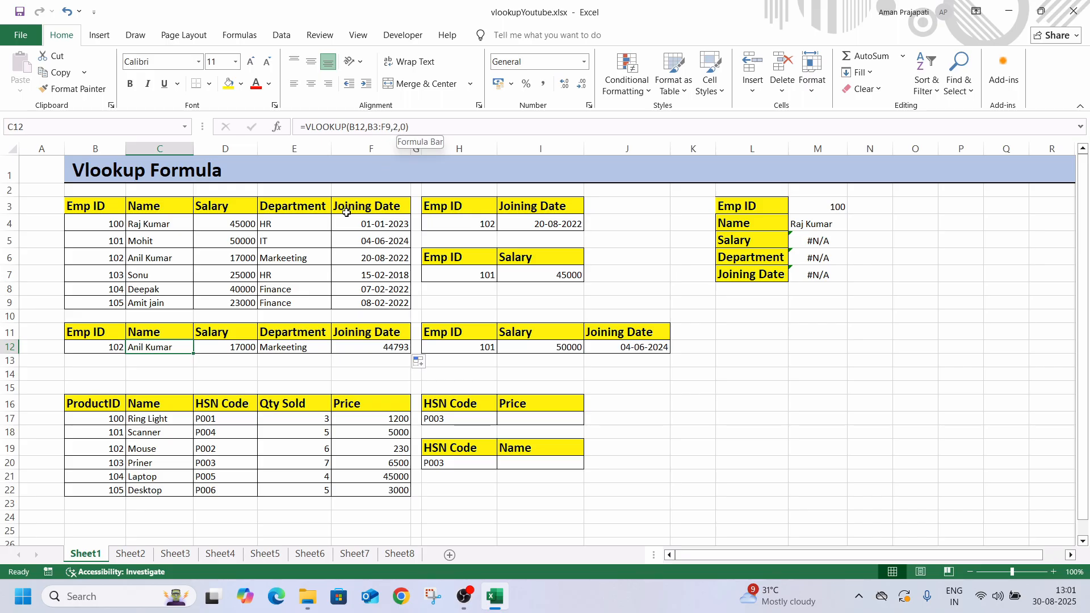
Examine the cell references in the filled lookup formulas in D12, E12, M4 and M5
click(235, 346)
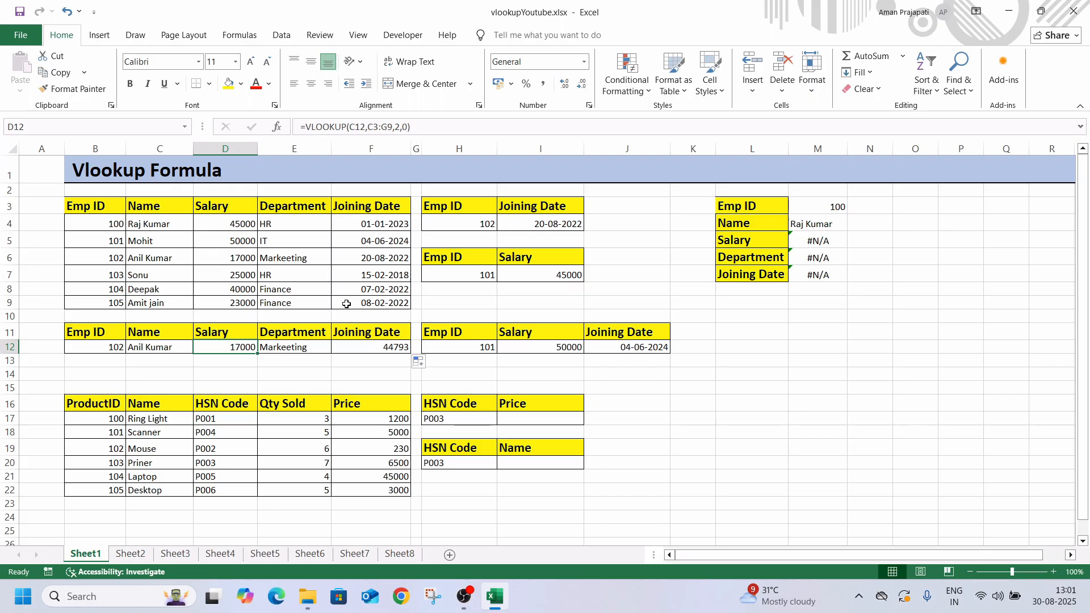
click(376, 129)
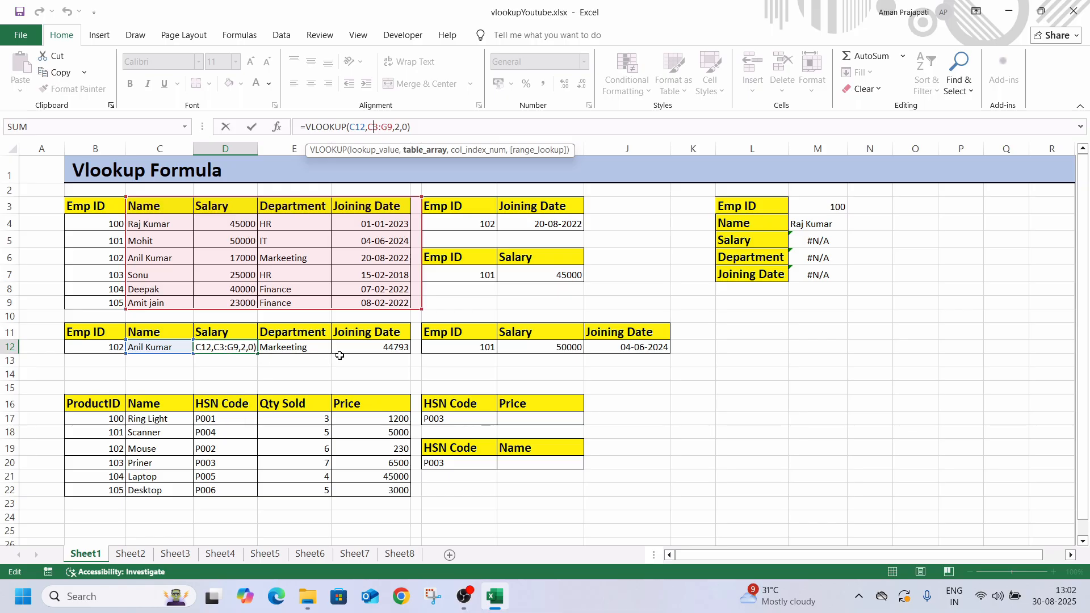
key(Tab)
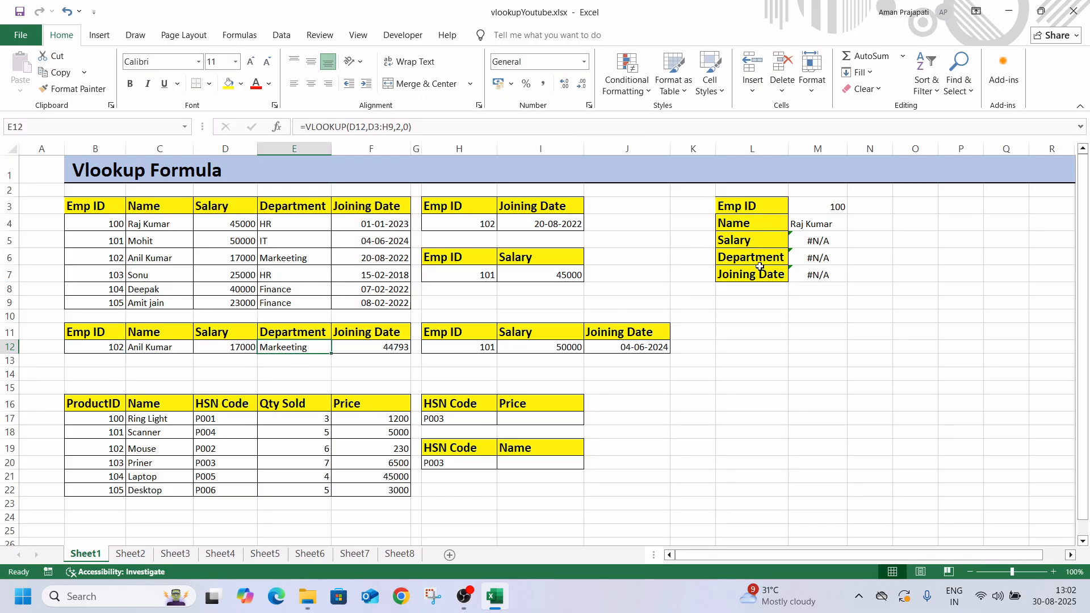
click(805, 227)
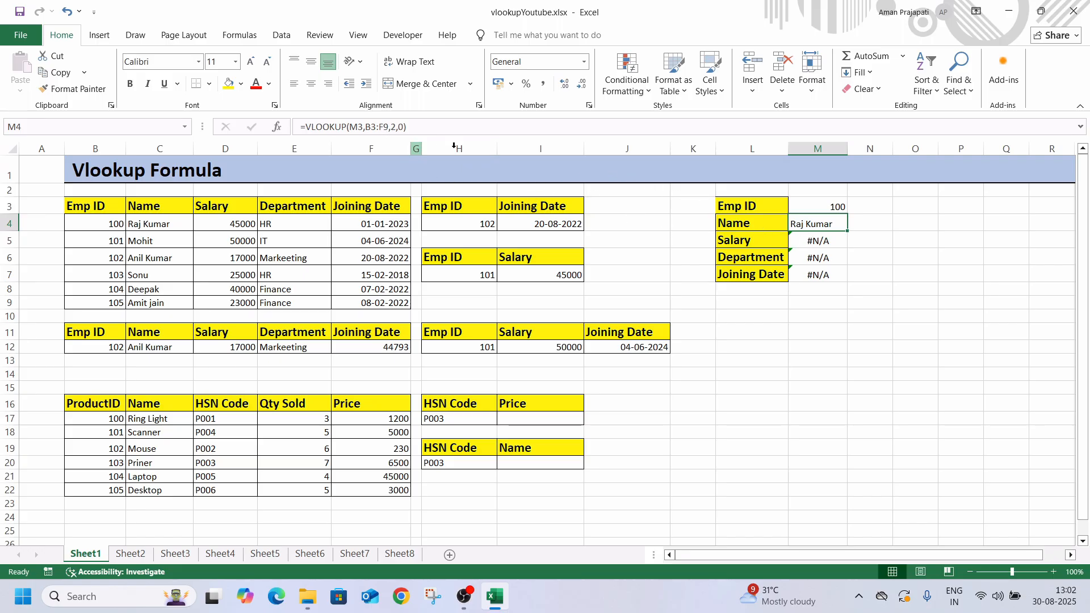
click(817, 242)
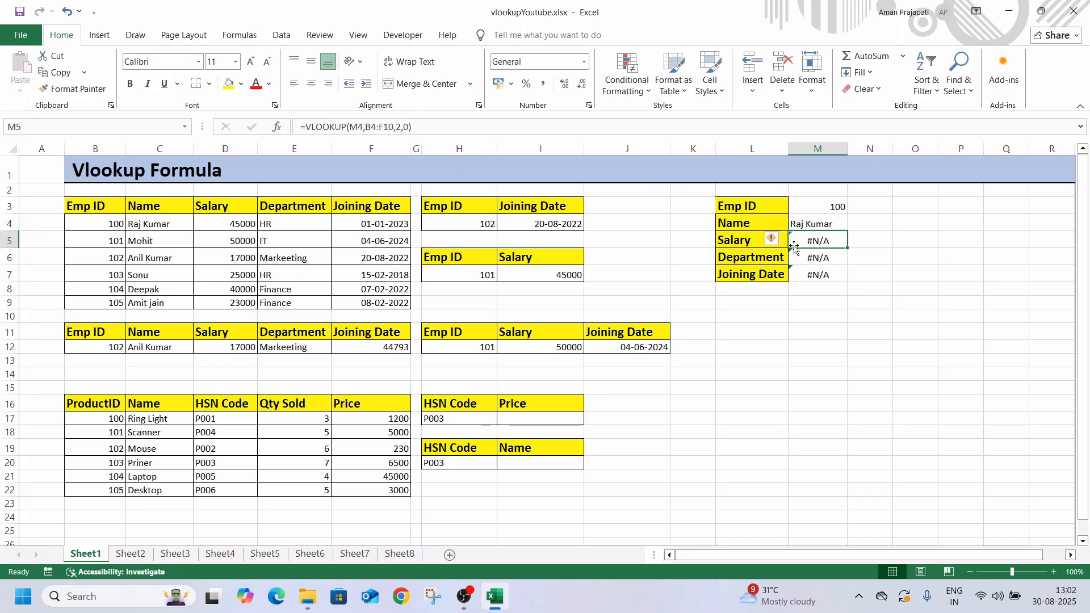
Make the lookup value reference in the M4 name formula absolute as $M$3
click(816, 226)
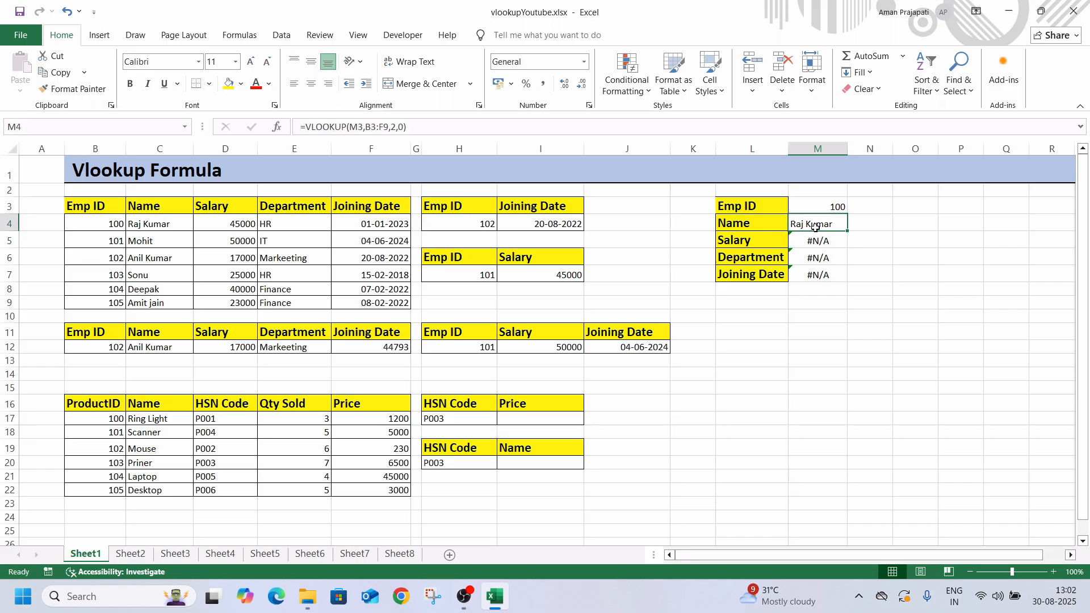
click(362, 128)
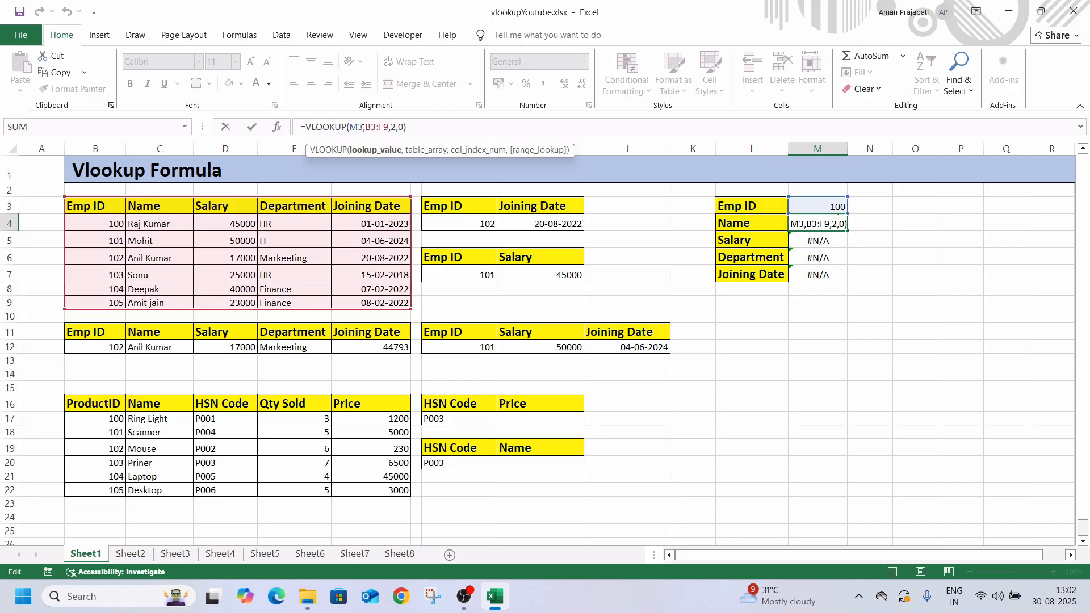
double_click(362, 129)
key(F4)
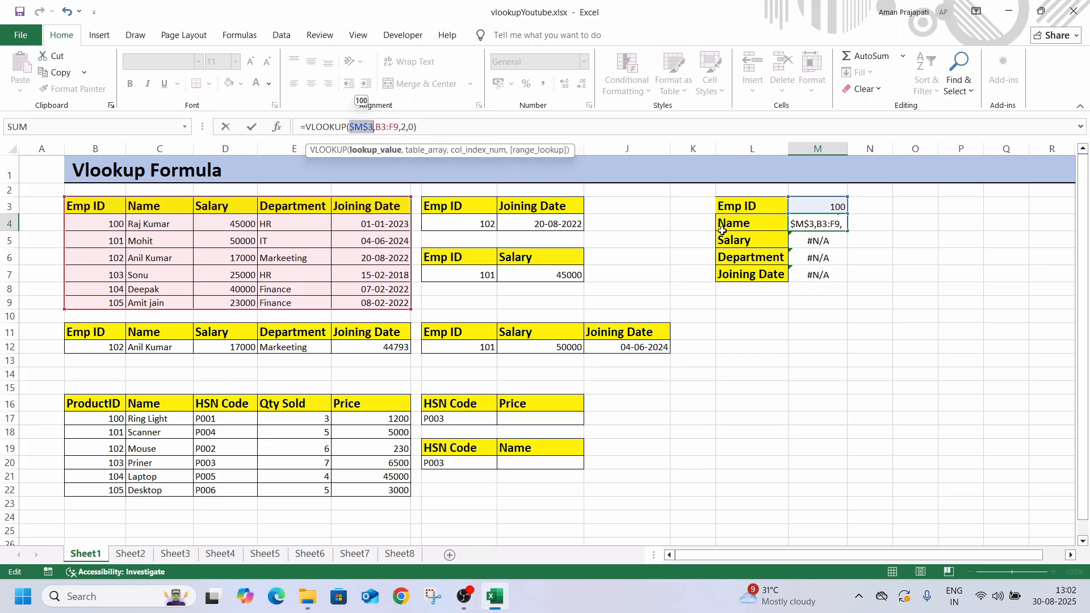
Lock the table range in the M4 formula as $B$3:$F$9 and fill the formula down to M7
click(402, 126)
key(Left)
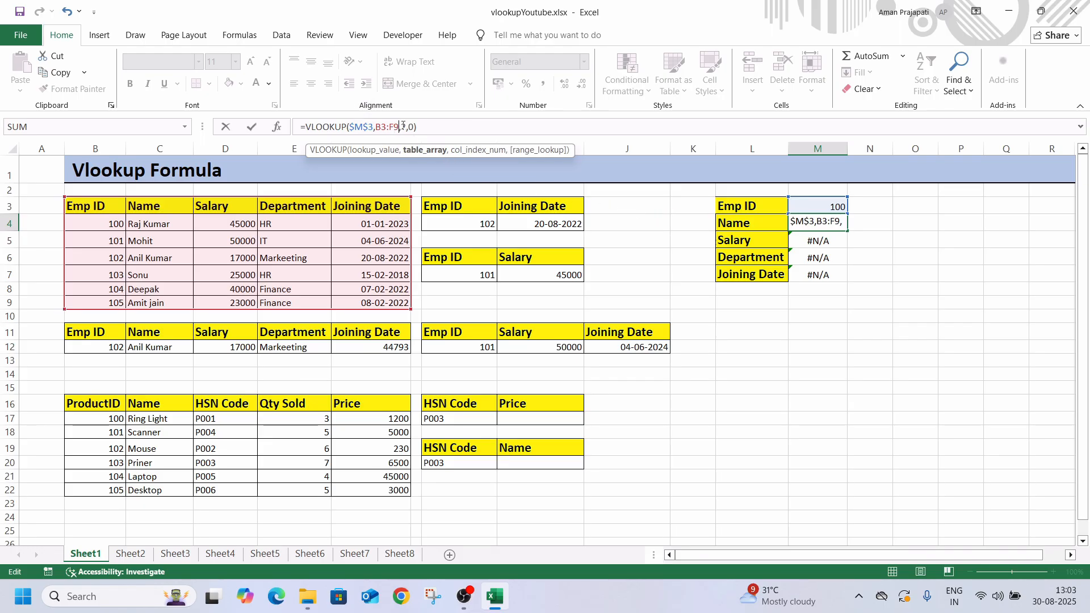
key(shift+Left)
key(shift+Left)
key(shift+Left)
key(shift+Left)
key(shift+Left)
key(F4)
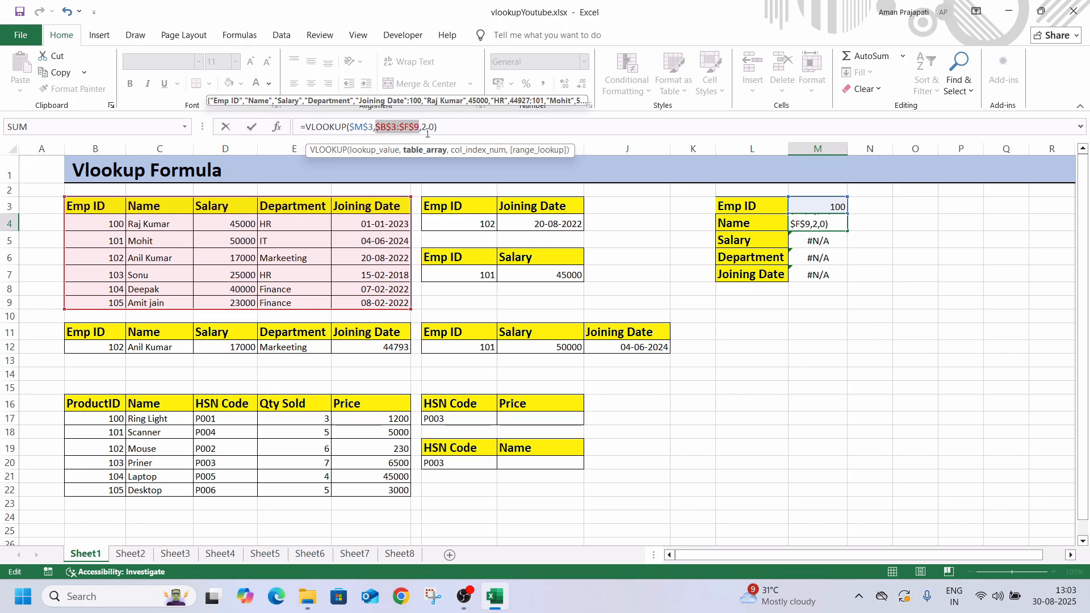
key(Return)
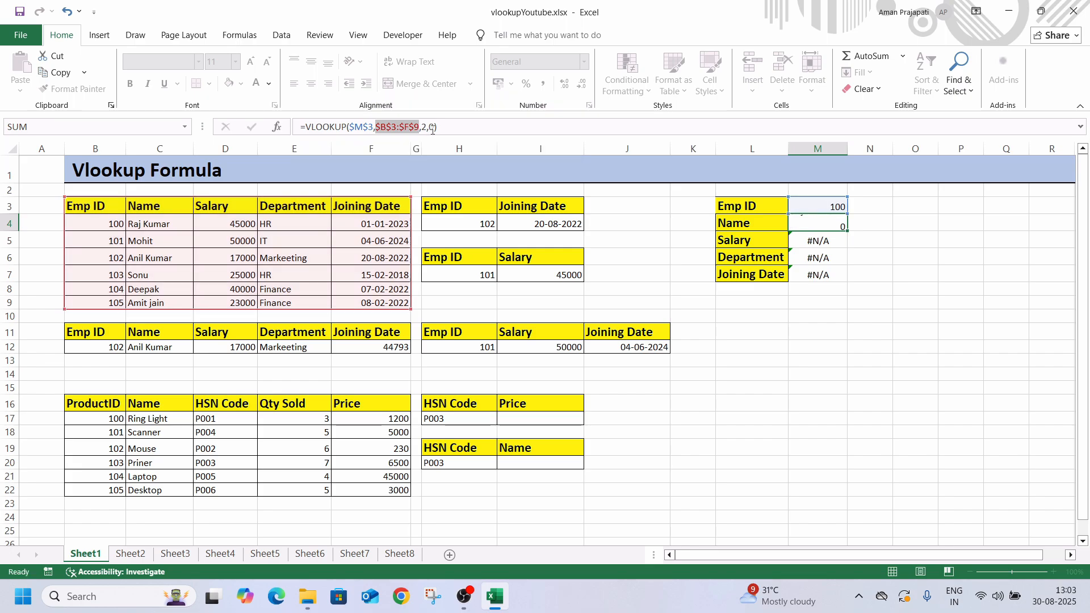
click(821, 222)
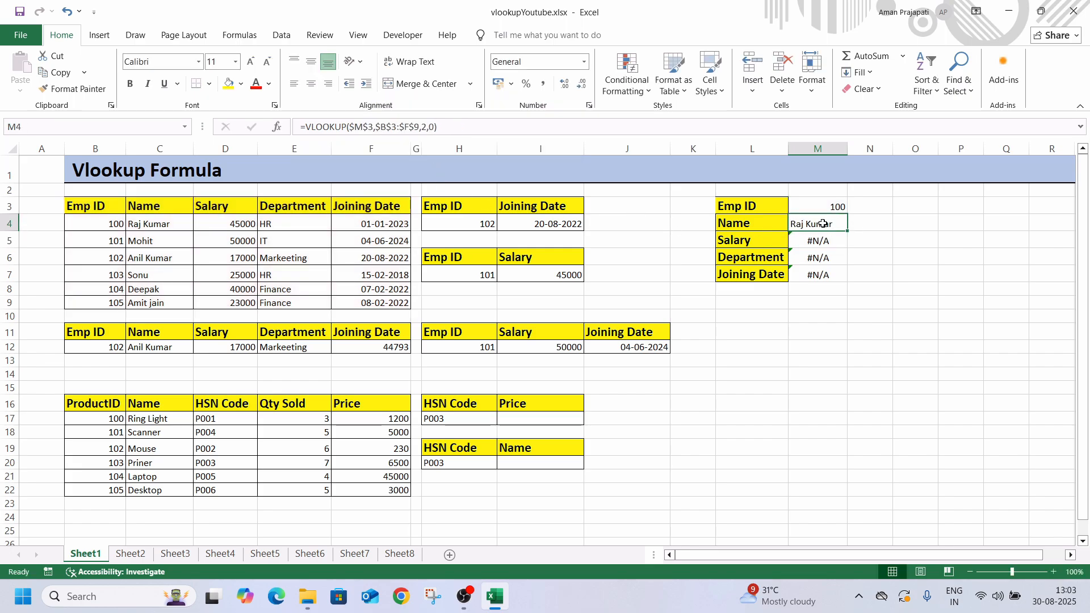
drag(847, 233, 843, 279)
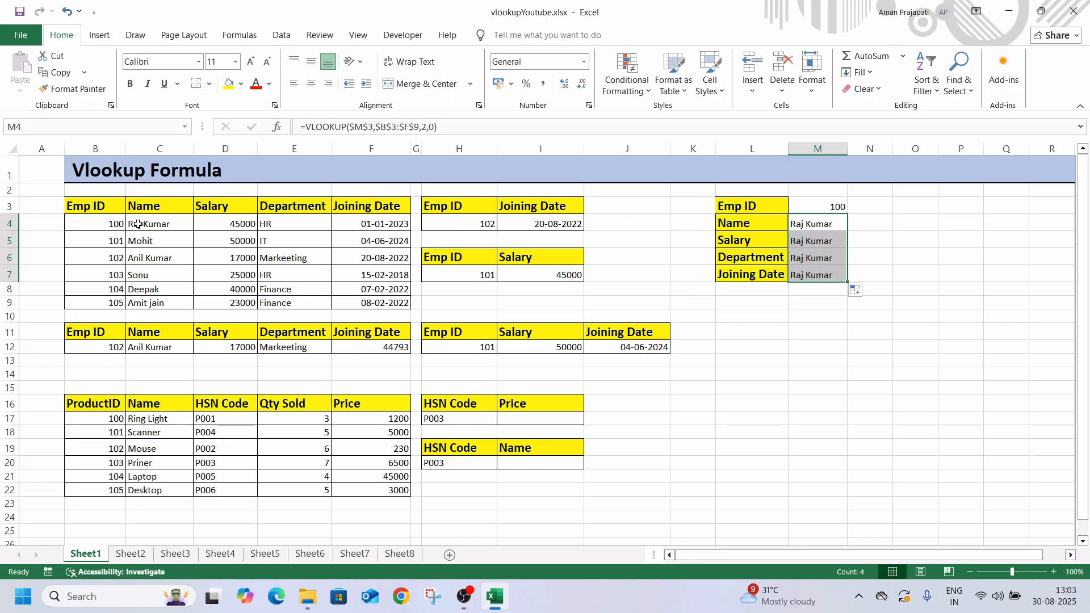
Set the column index of the Salary lookup in M5 to 3
click(810, 242)
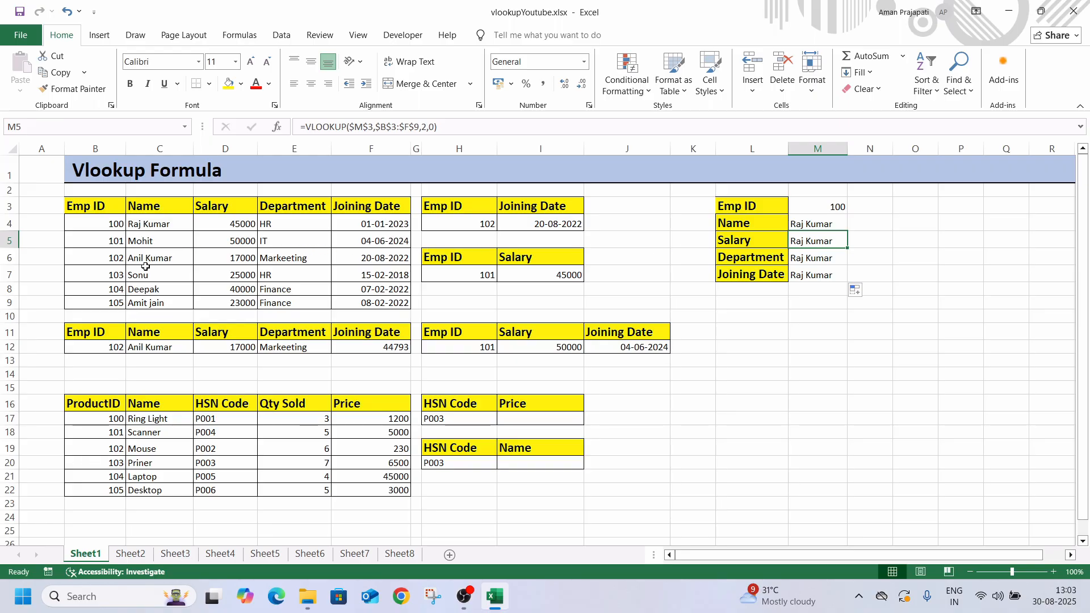
click(428, 129)
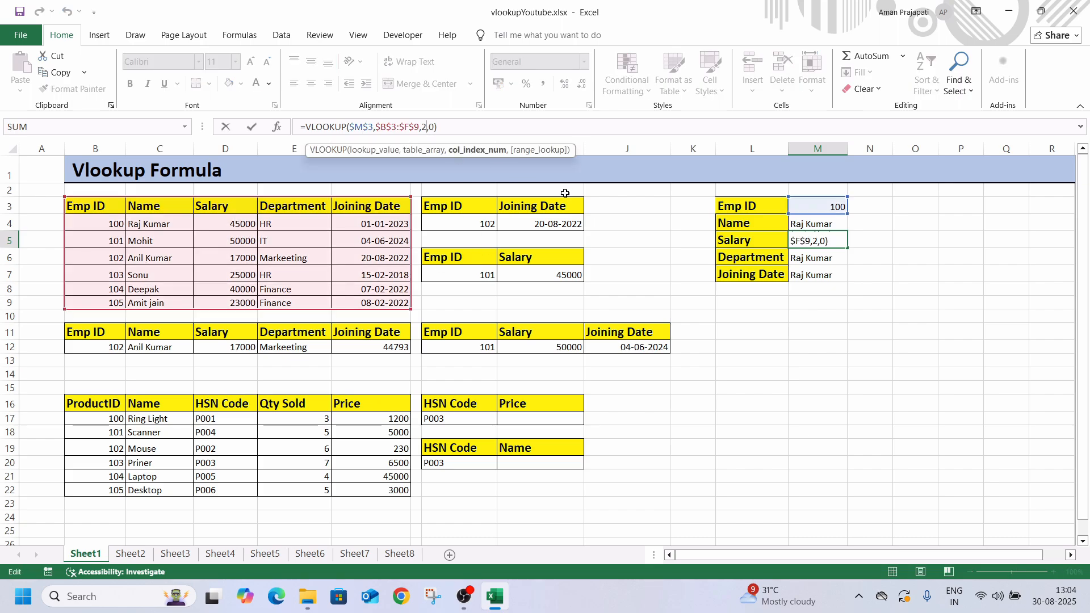
key(BackSpace)
text(3)
key(Return)
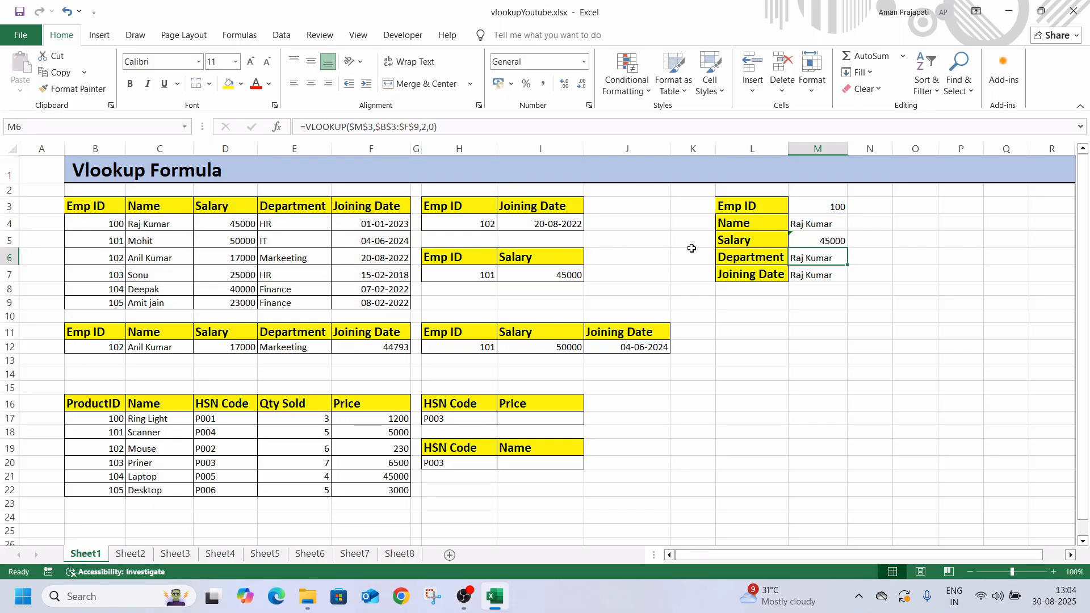
Set the column index to 4 in the Department lookup in M6 and to 5 in the Joining Date lookup in M7
click(426, 127)
key(BackSpace)
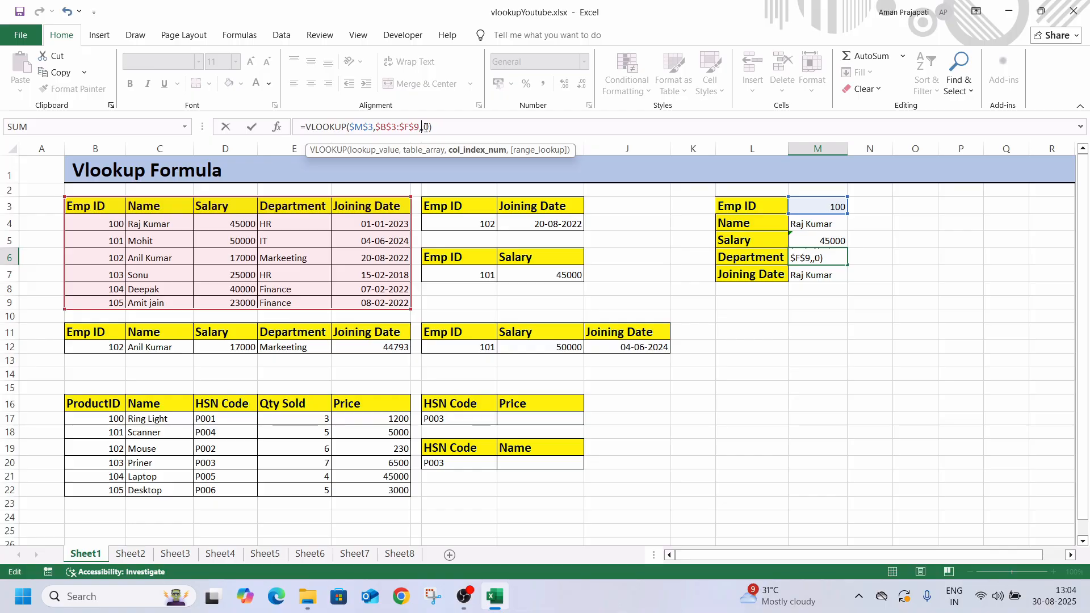
text(4)
key(Return)
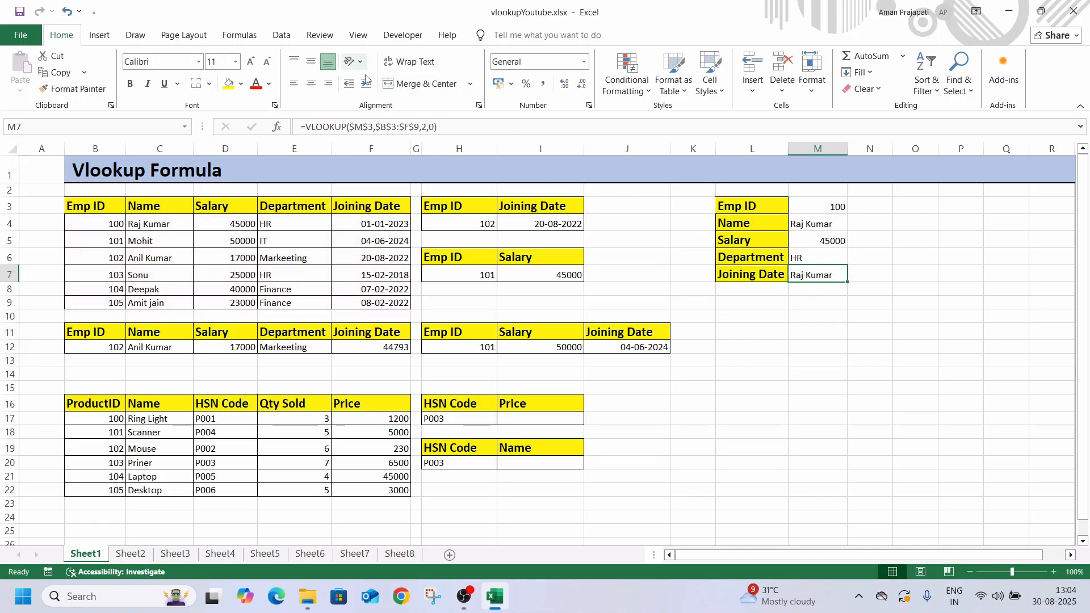
click(427, 124)
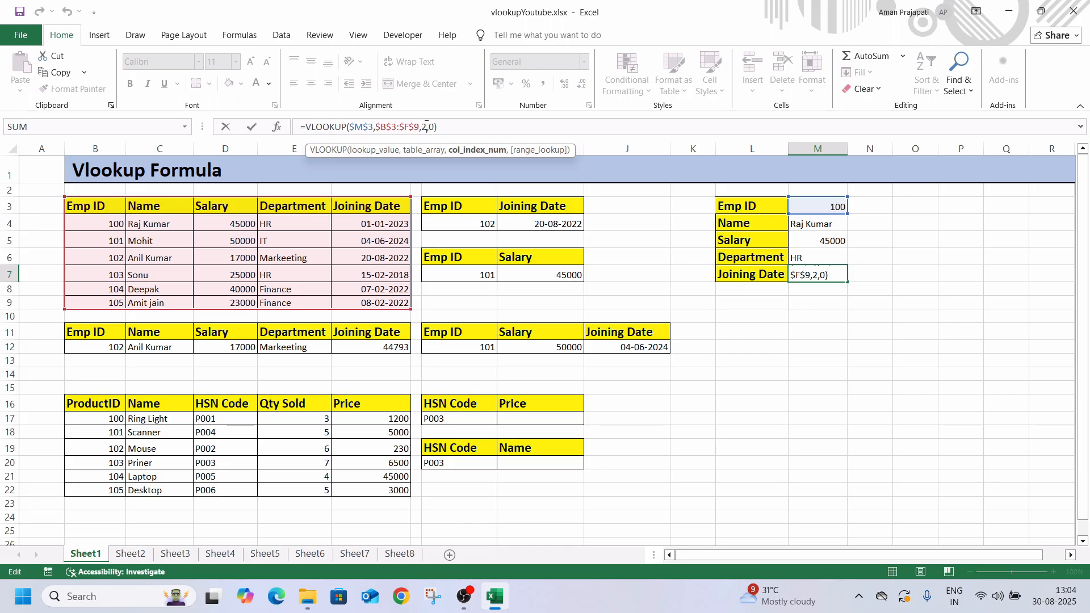
key(BackSpace)
text(5)
key(Return)
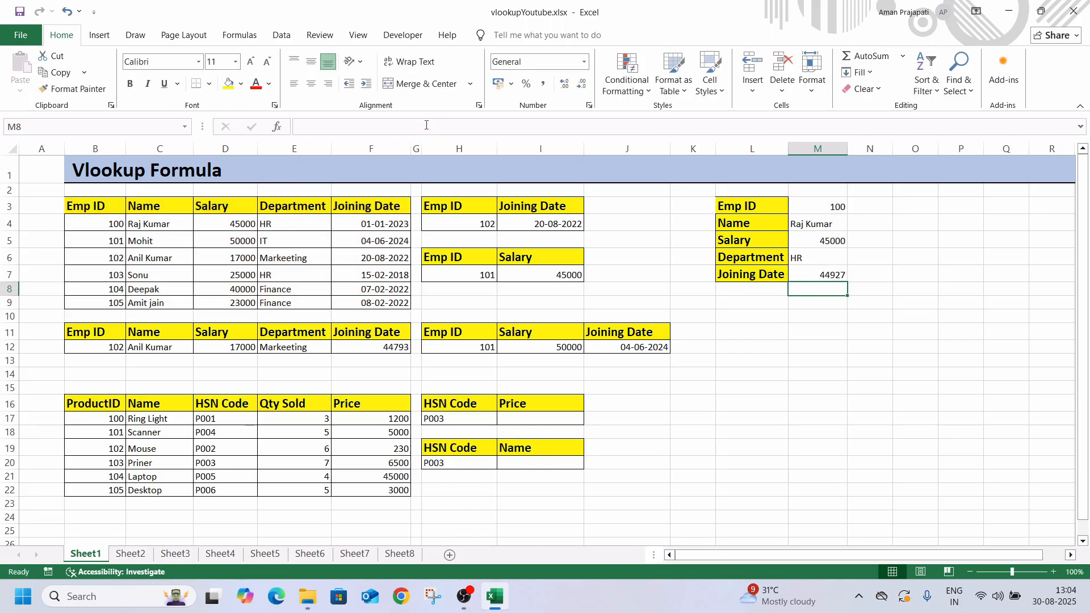
Format the Joining Date result in M7 as Short Date
click(802, 277)
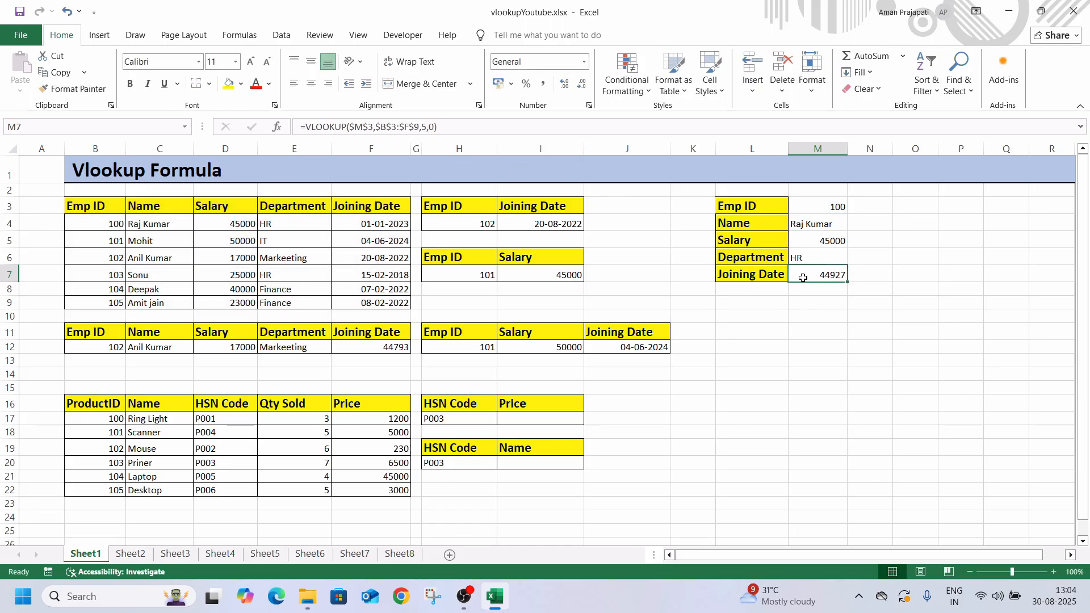
click(585, 62)
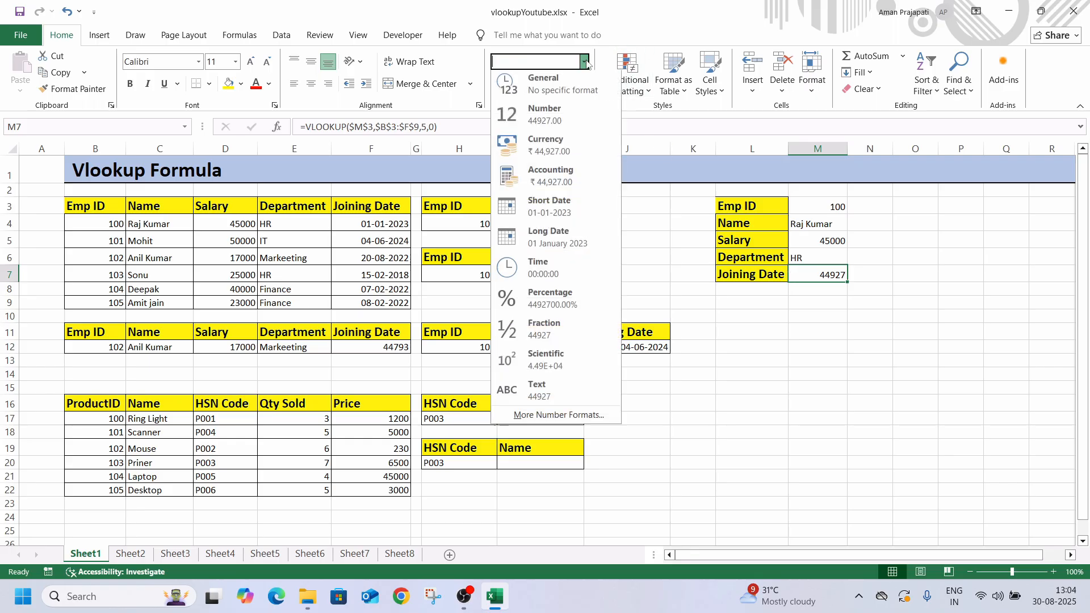
click(539, 223)
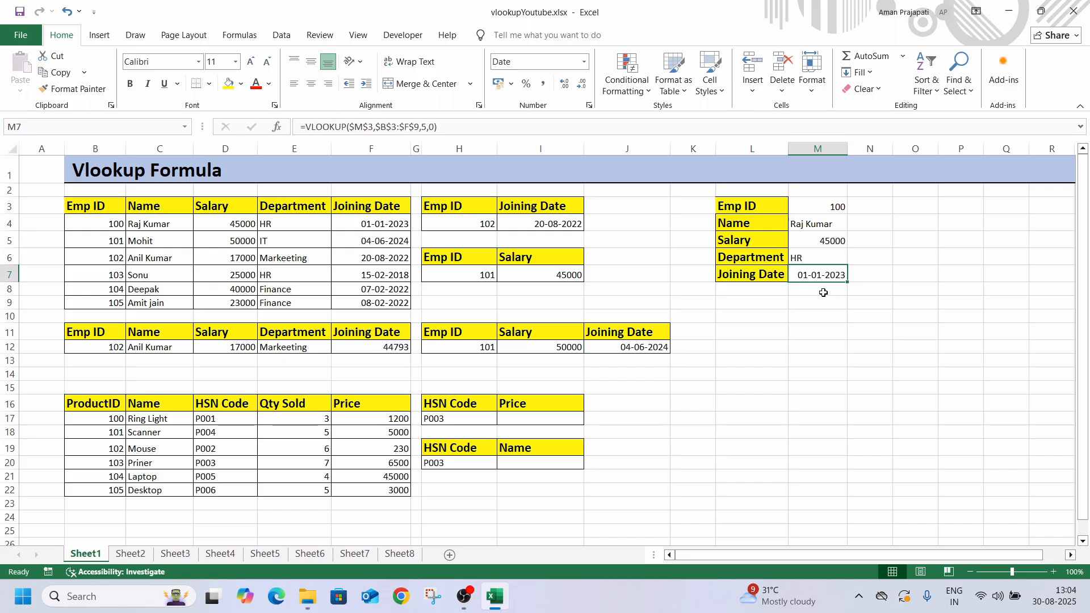
Start a VLOOKUP formula in I17 with H17 as the lookup value and D16:F22 as the table range
click(553, 418)
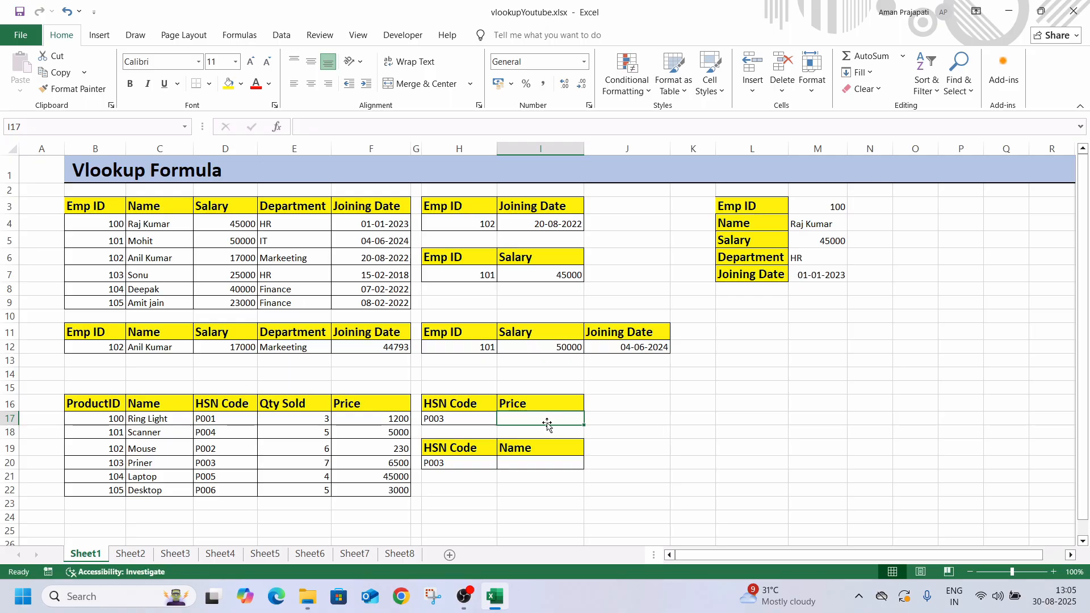
text(=vlo)
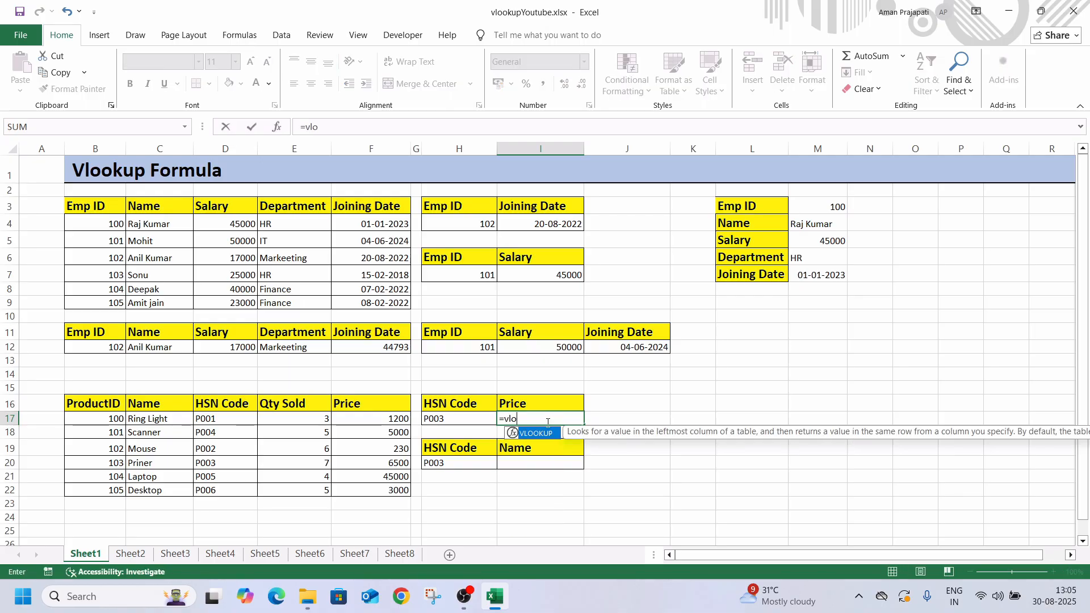
key(Tab)
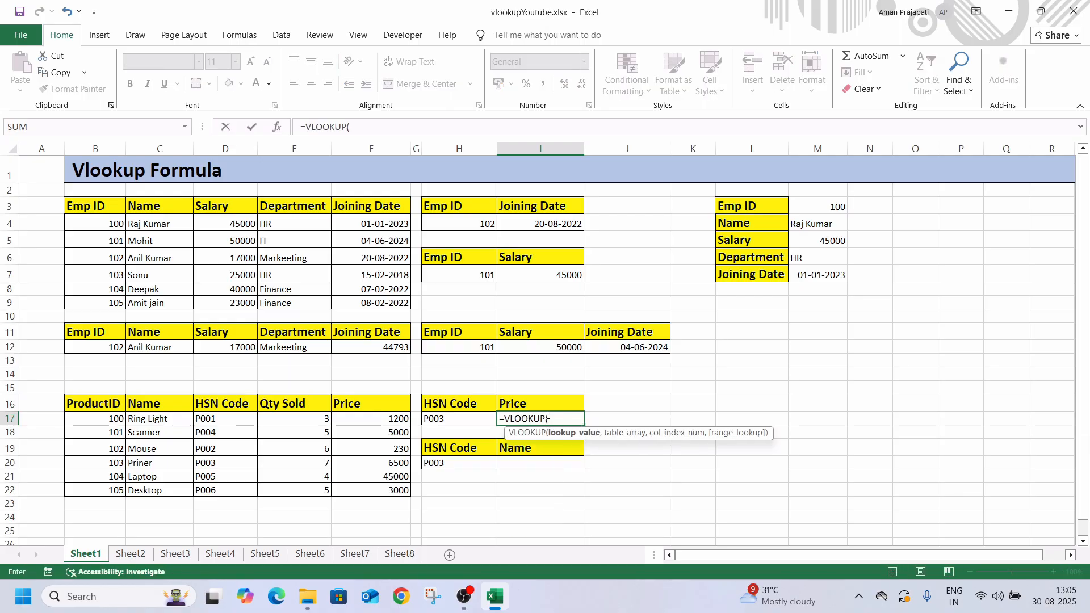
click(454, 423)
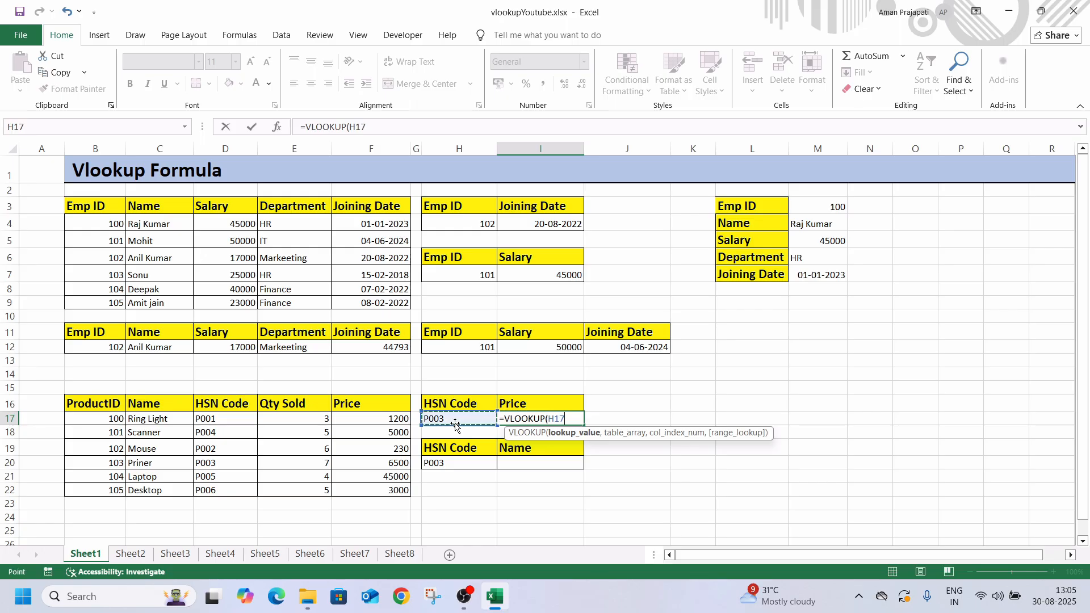
text(,)
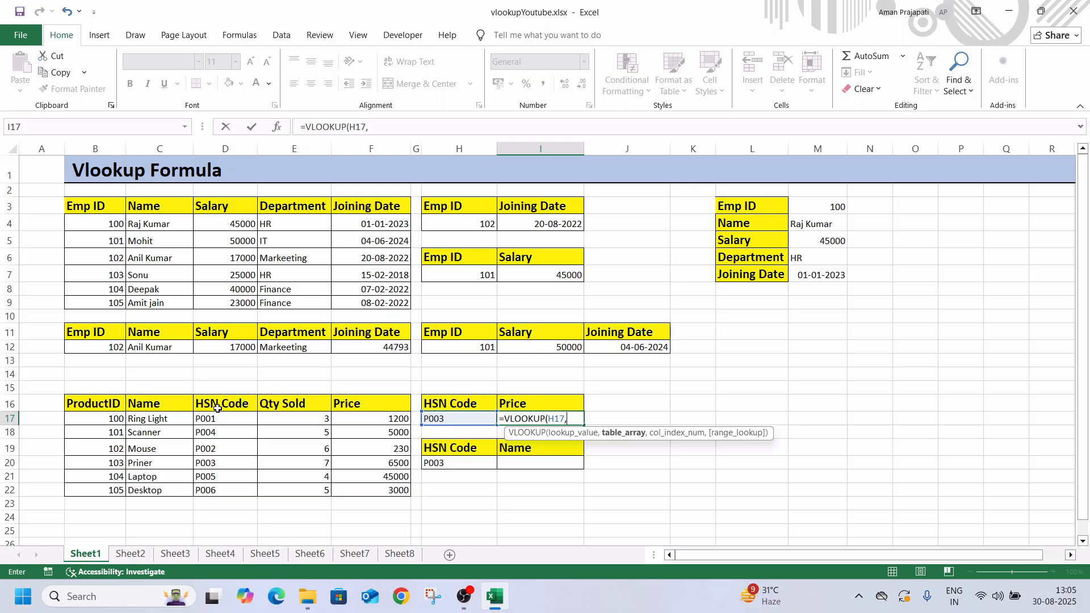
drag(85, 209, 352, 316)
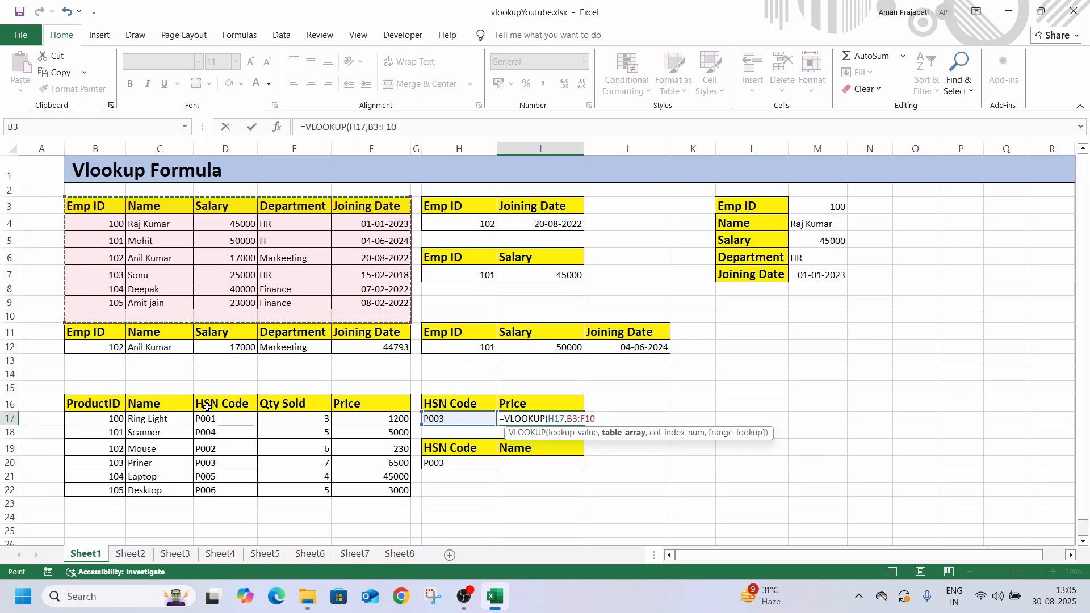
drag(208, 406, 365, 498)
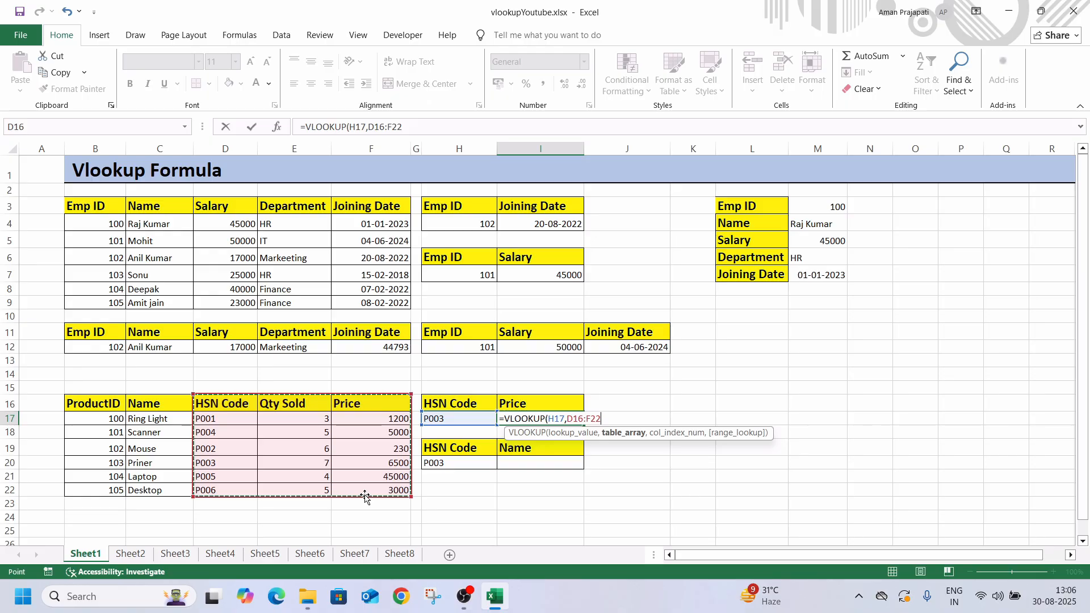
Complete the price lookup in I17 with column index 3 and exact match 0
text(,)
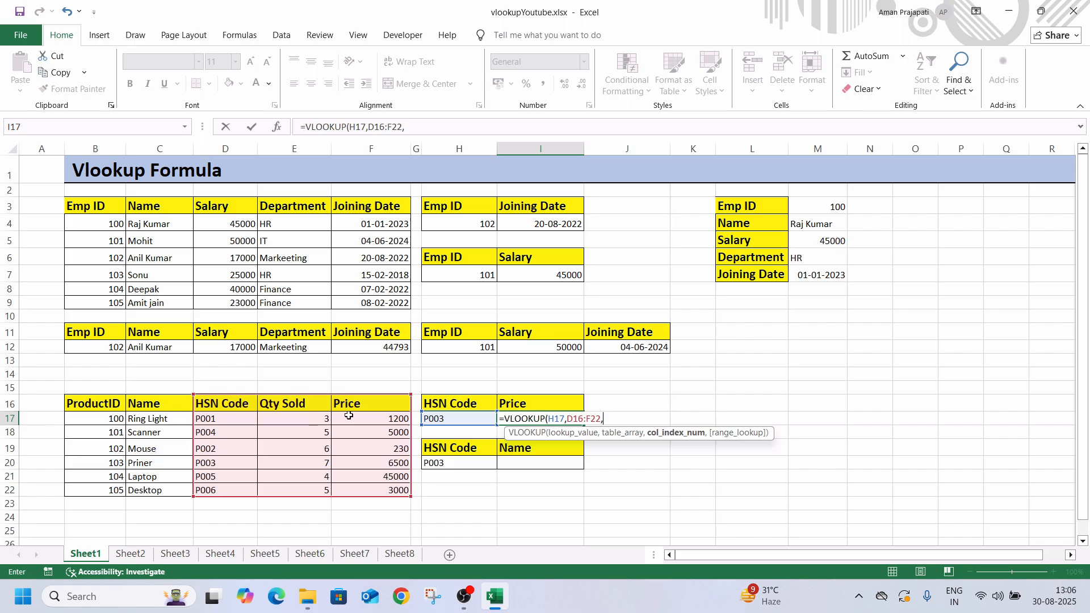
text(5)
key(BackSpace)
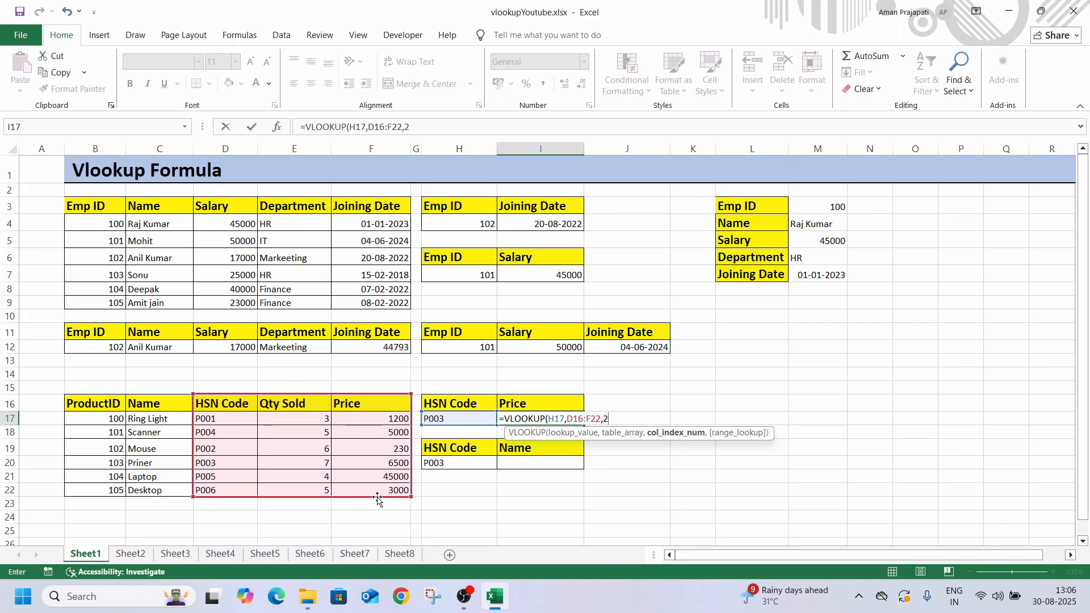
key(BackSpace)
text(3,)
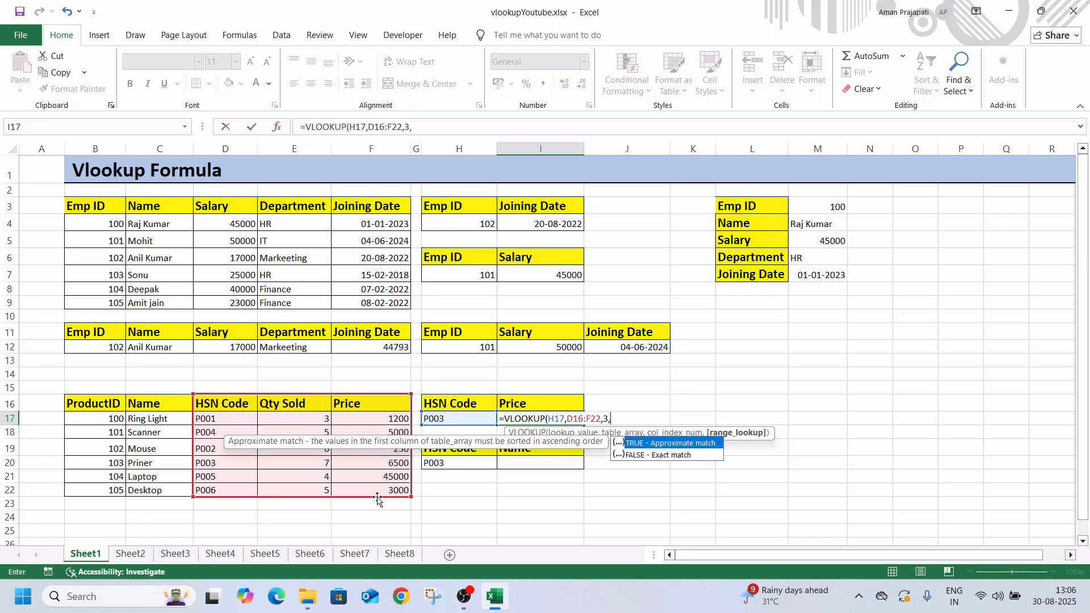
text(0)
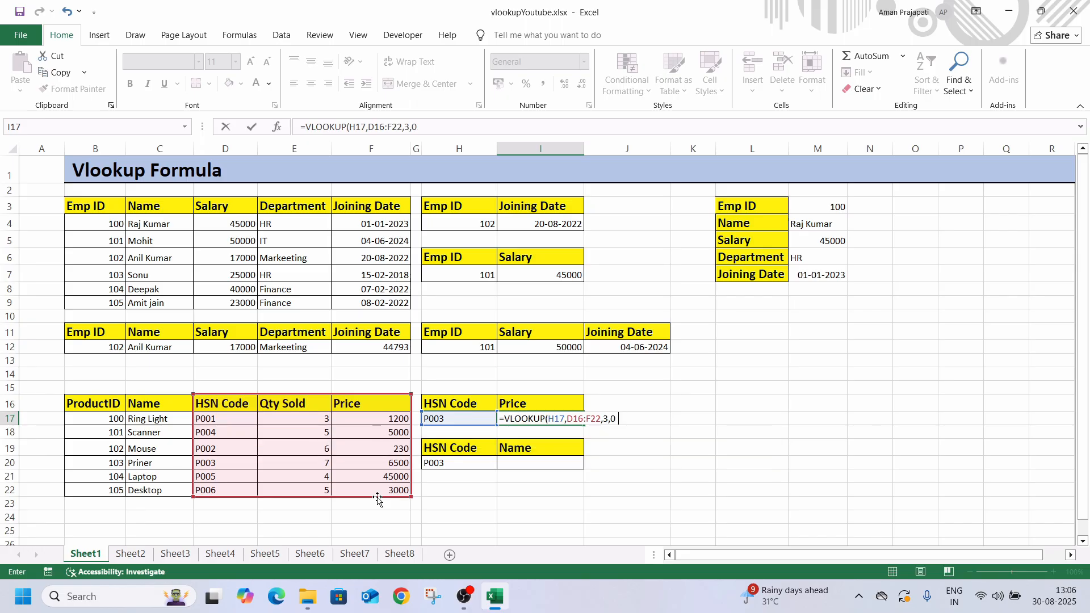
key(Return)
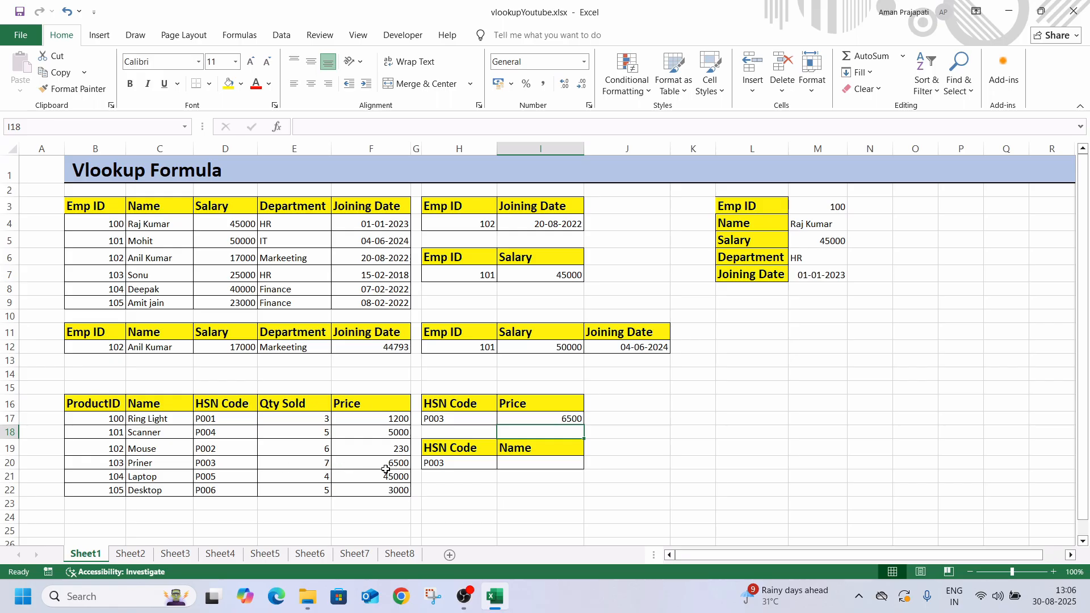
Change the HSN Code in H17 to P005 to test the price lookup
click(445, 421)
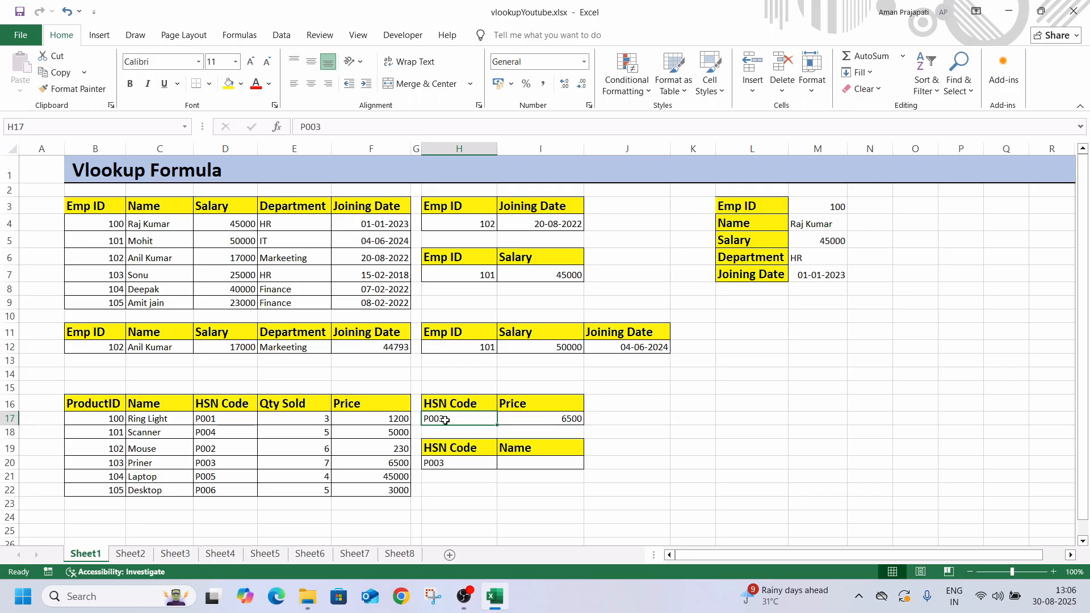
text(P)
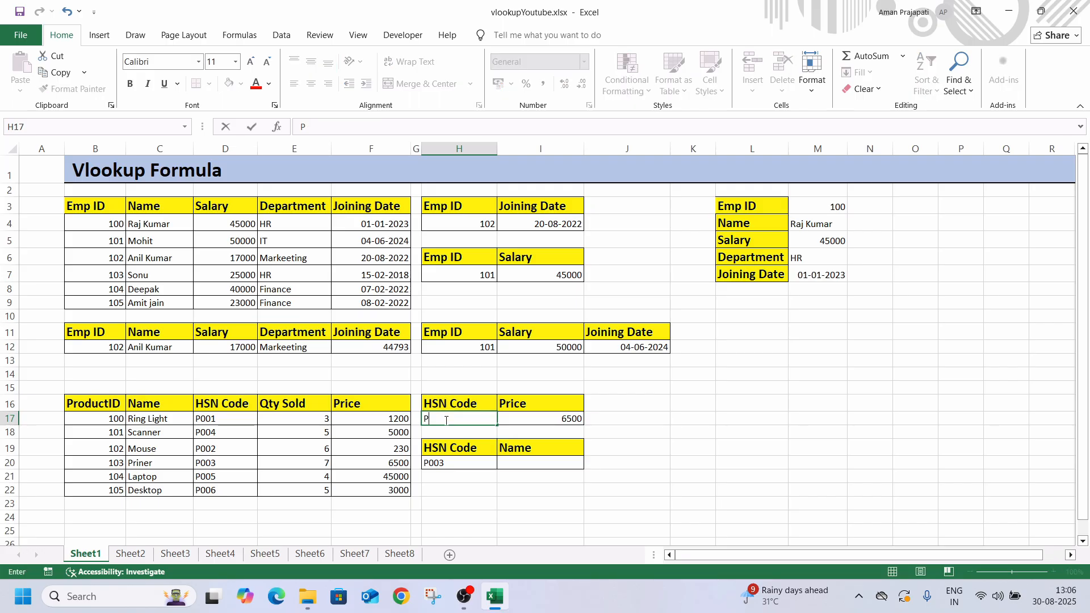
text(005)
key(Return)
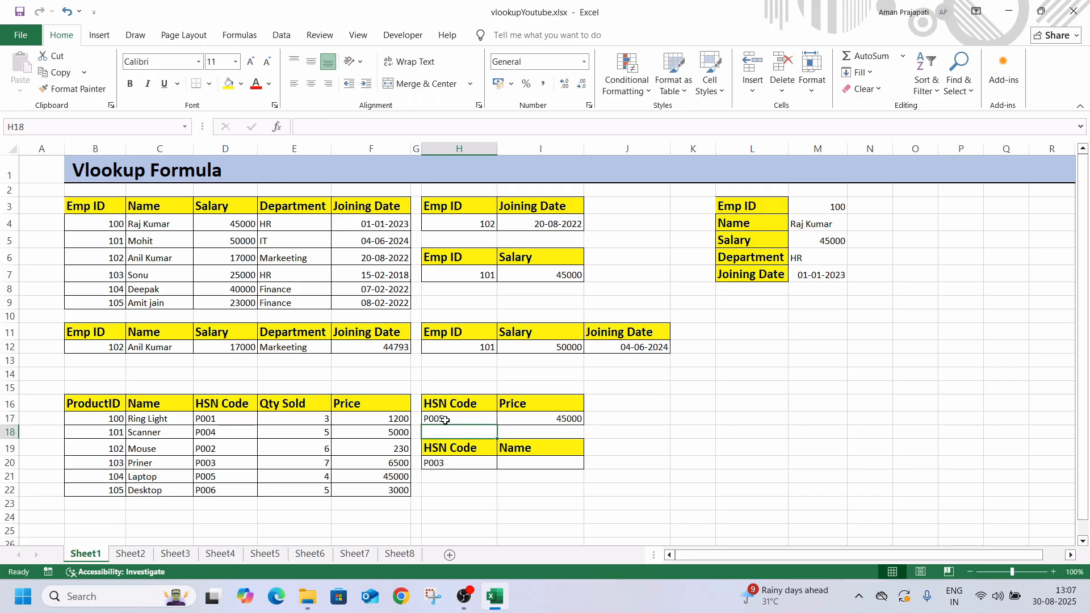
Examine the product table's header order, comparing the positions of the Name and HSN Code columns for the name lookup in I20
click(520, 464)
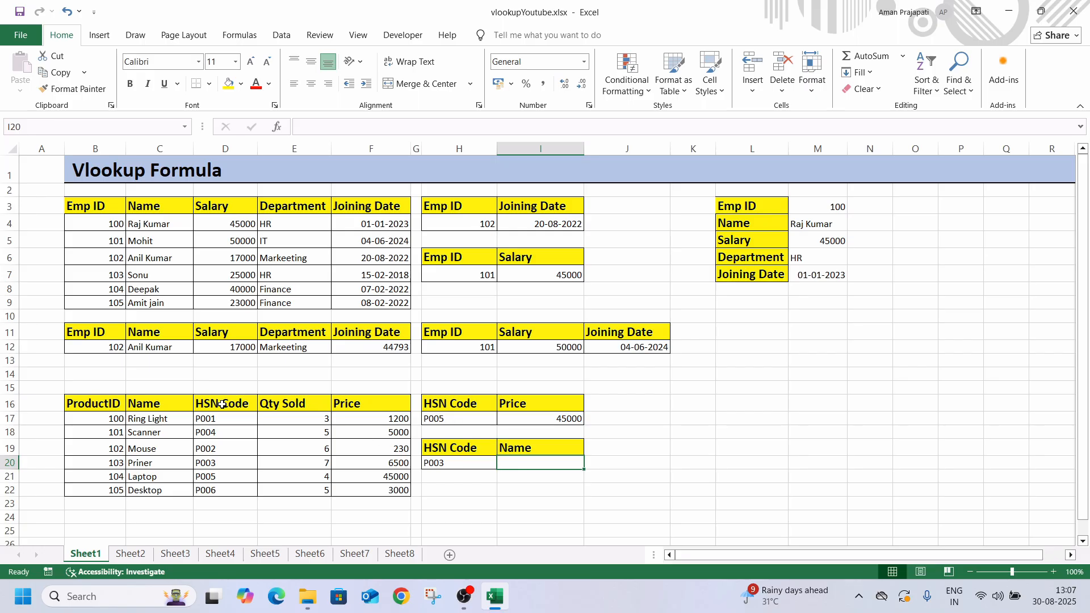
drag(104, 409, 364, 408)
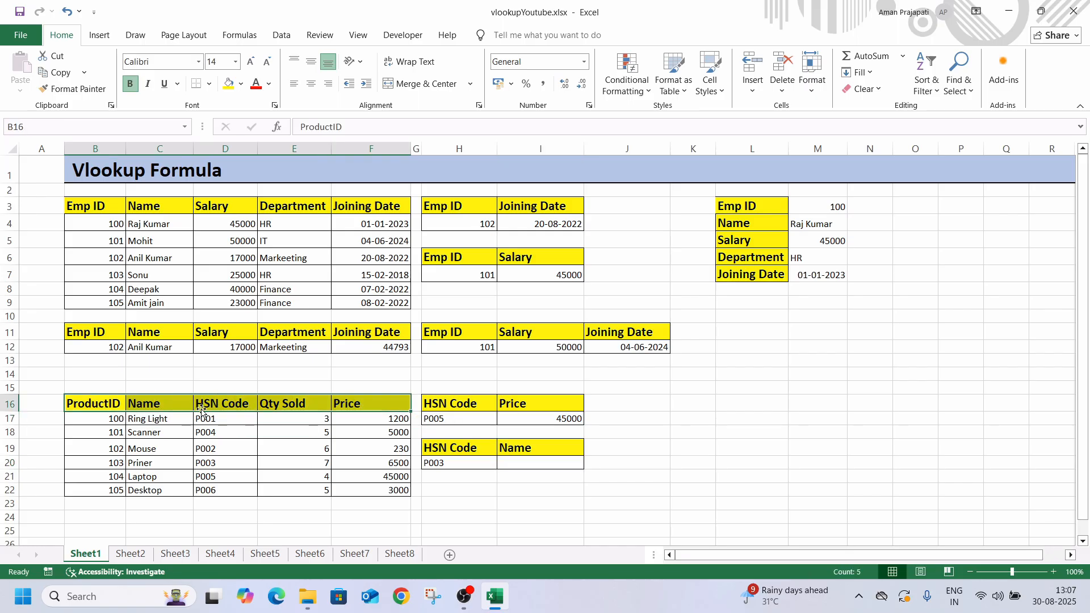
click(101, 408)
click(156, 406)
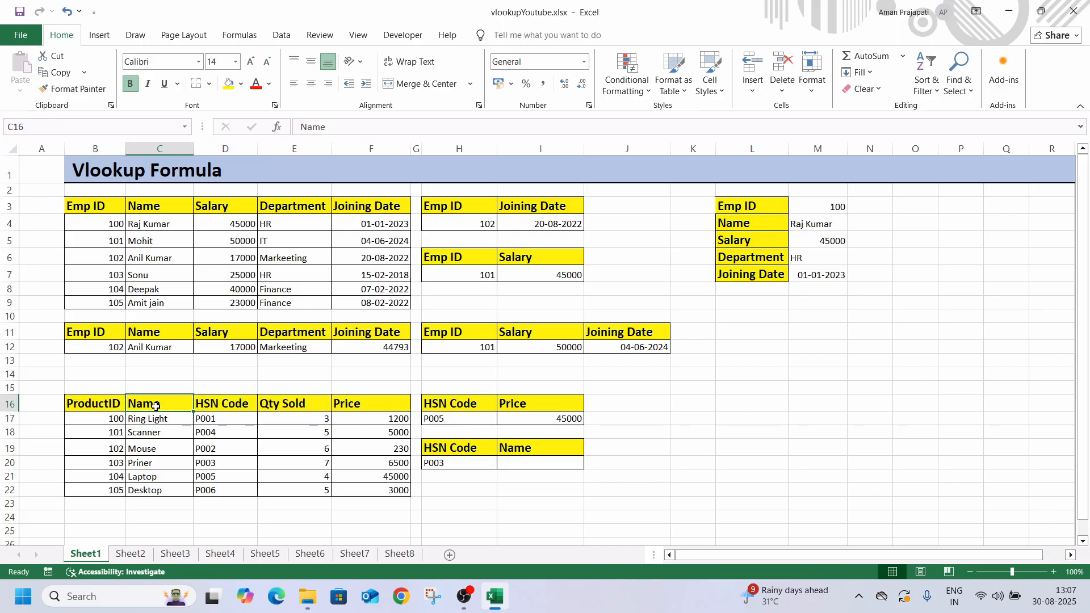
click(205, 406)
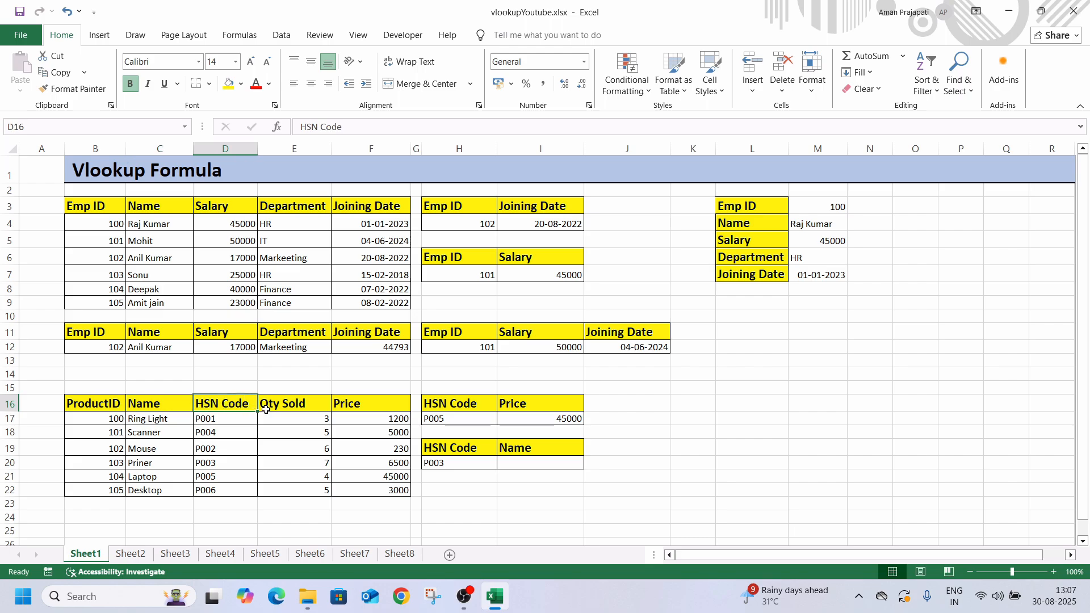
click(284, 408)
click(343, 410)
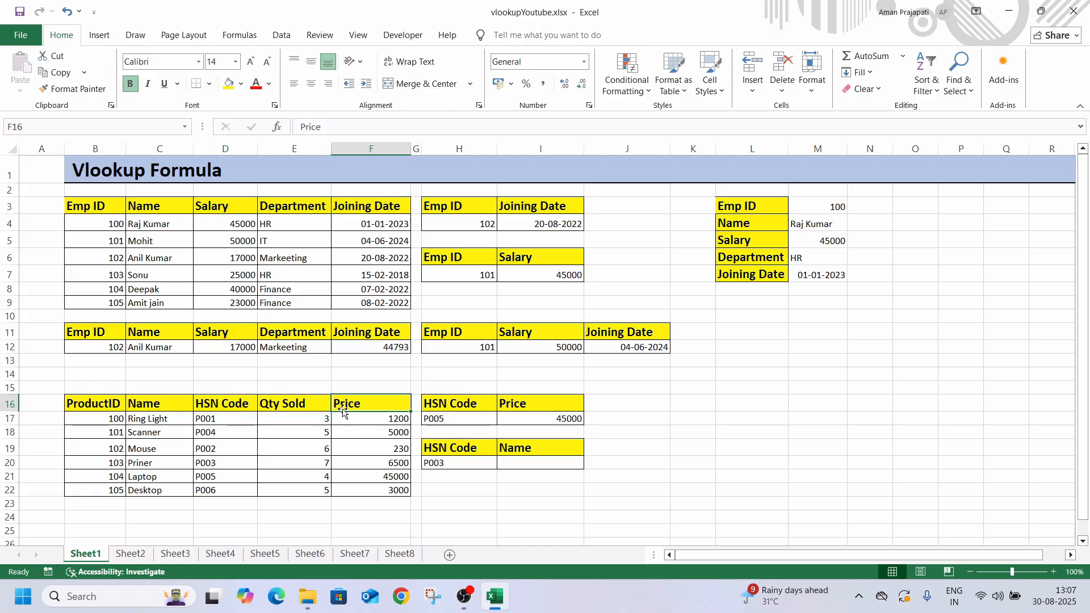
click(231, 404)
click(175, 405)
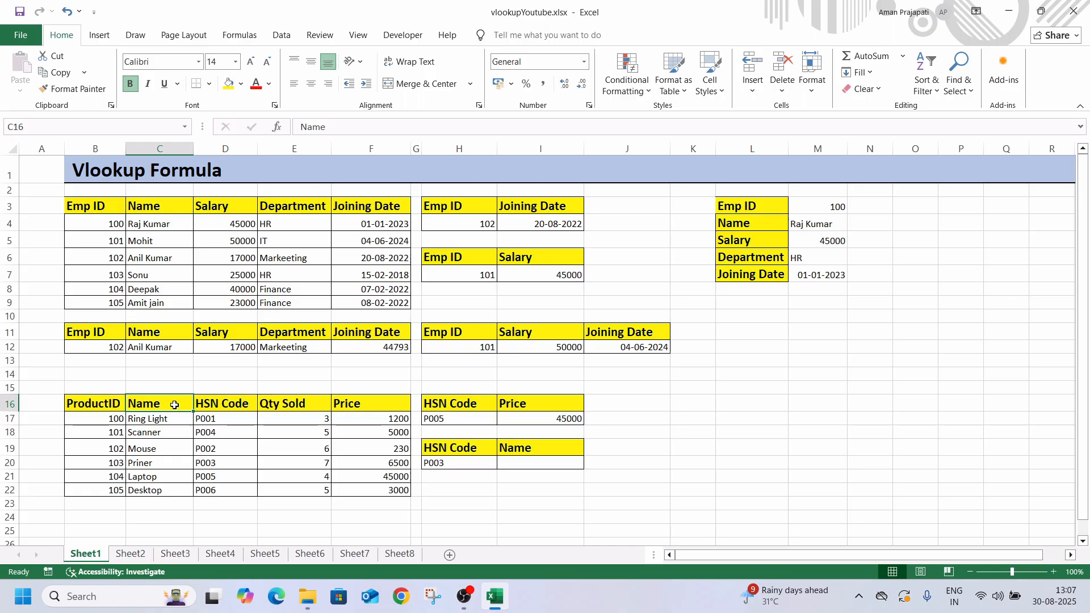
mouse_move(97, 405)
mouse_down()
mouse_move(309, 412)
mouse_move(118, 405)
mouse_up()
click(318, 419)
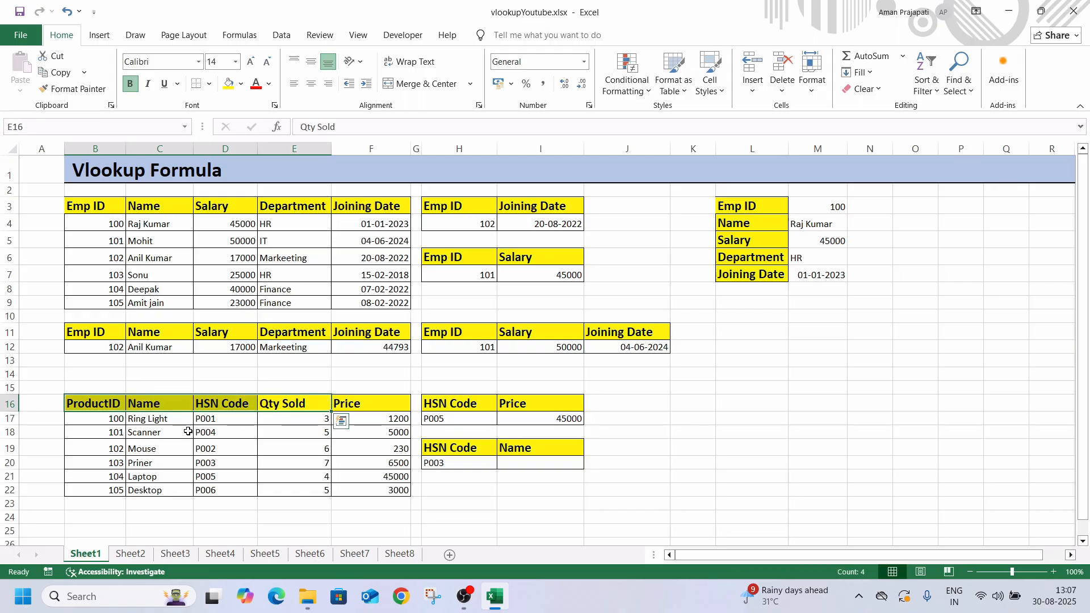
click(158, 423)
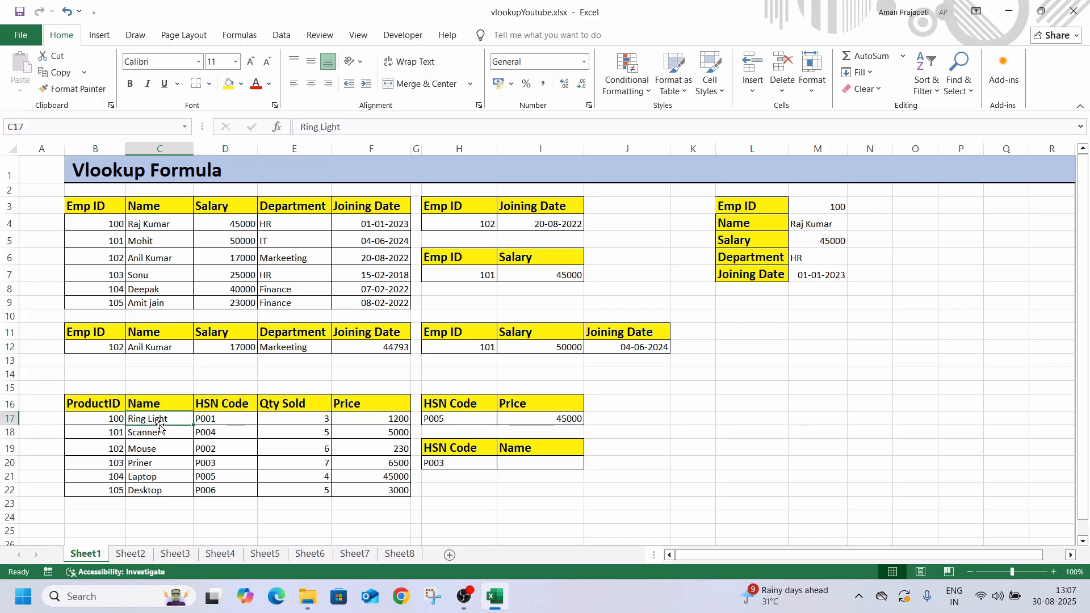
click(206, 407)
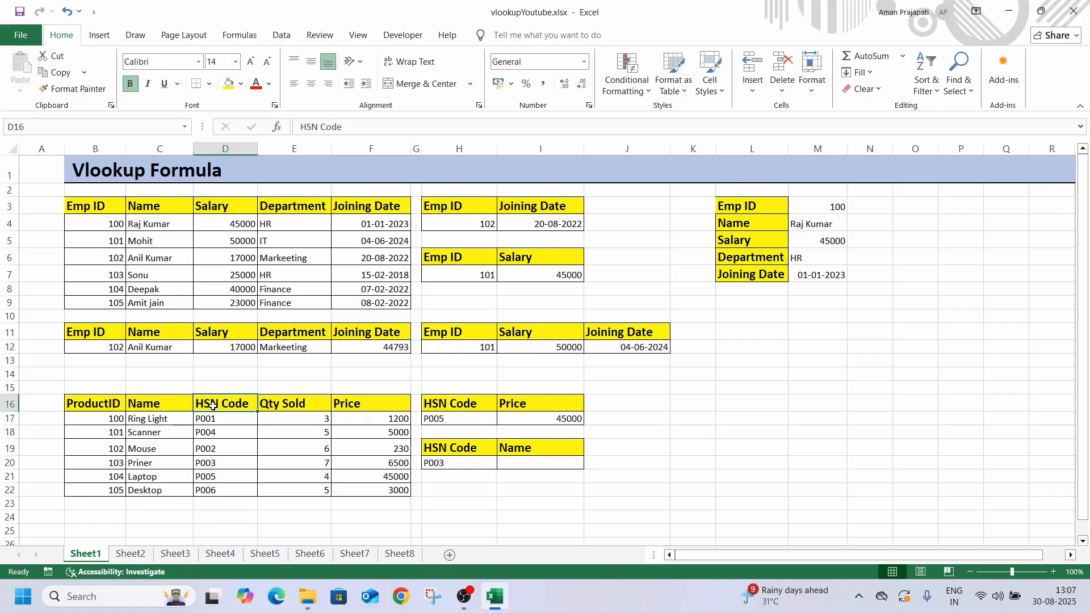
click(156, 407)
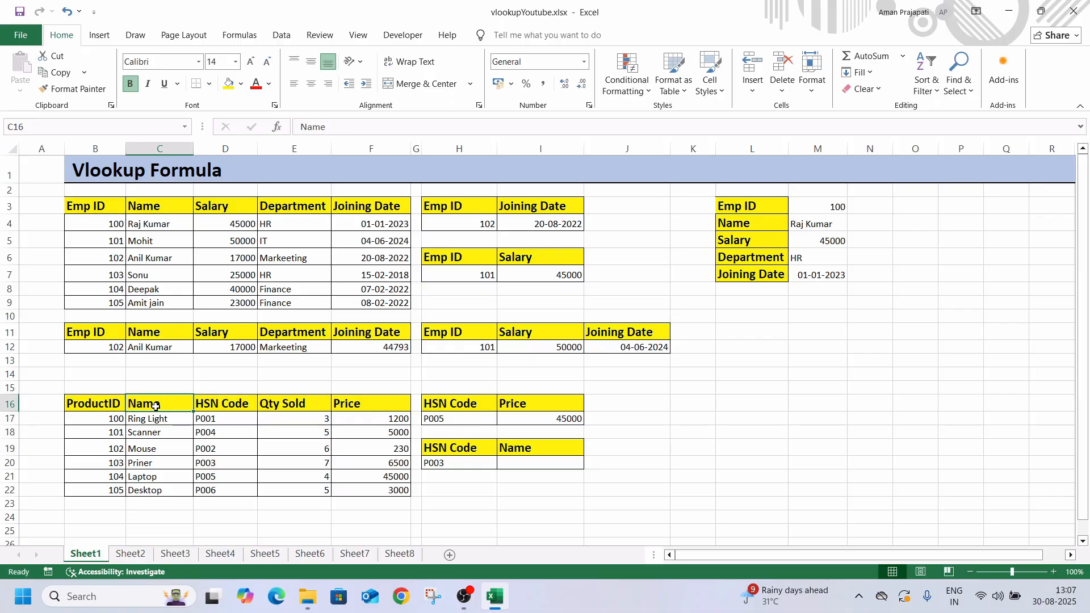
click(510, 466)
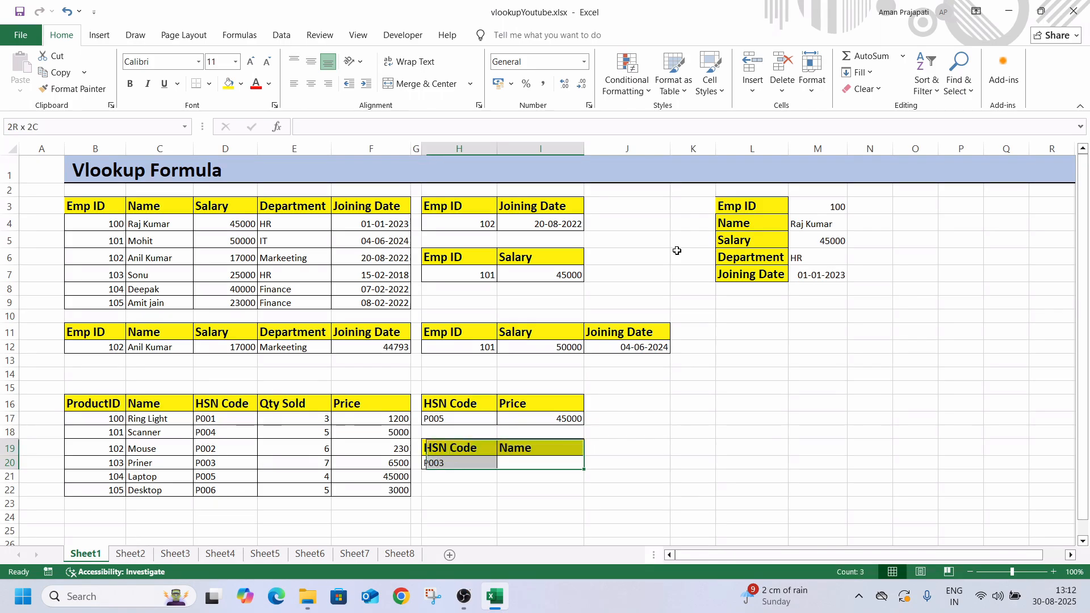
key(ctrl+q)
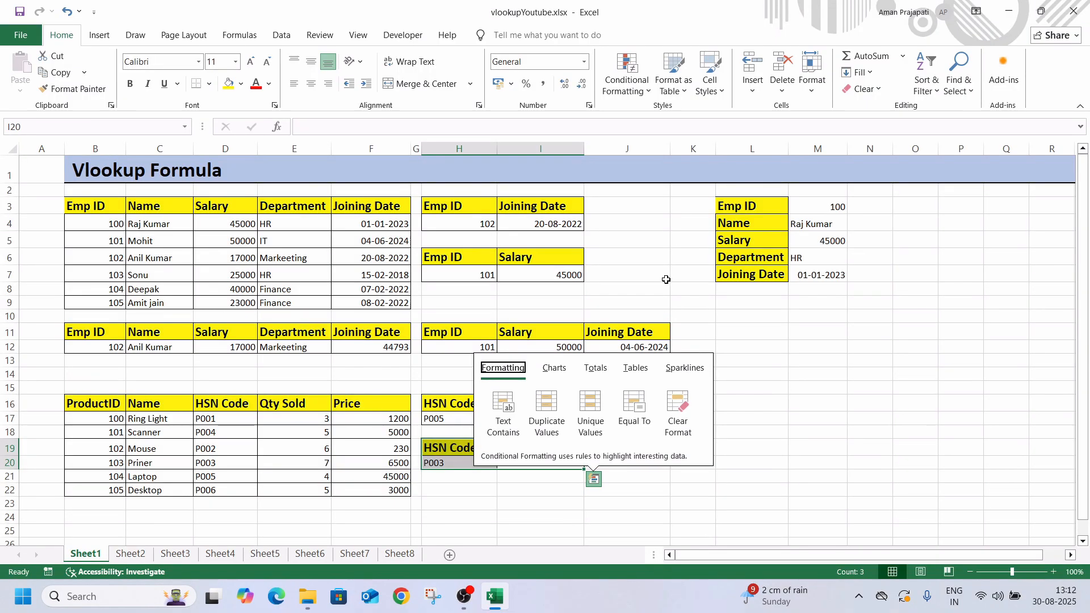
click(667, 282)
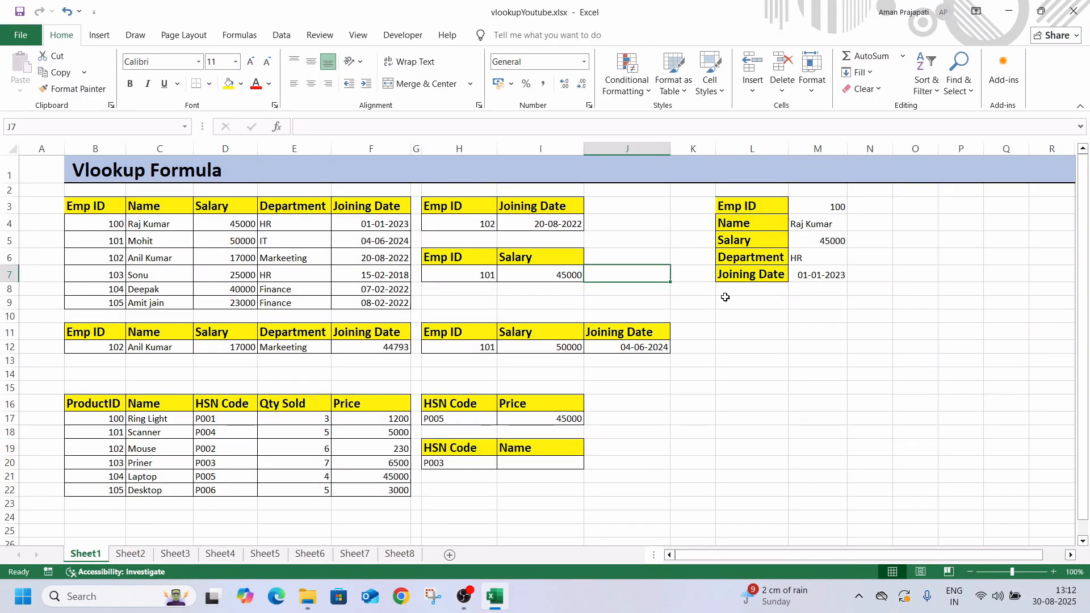
Compare the absolute-reference VLOOKUP formulas in M4 and M5 with the relative-reference formulas in C12:F12
click(811, 226)
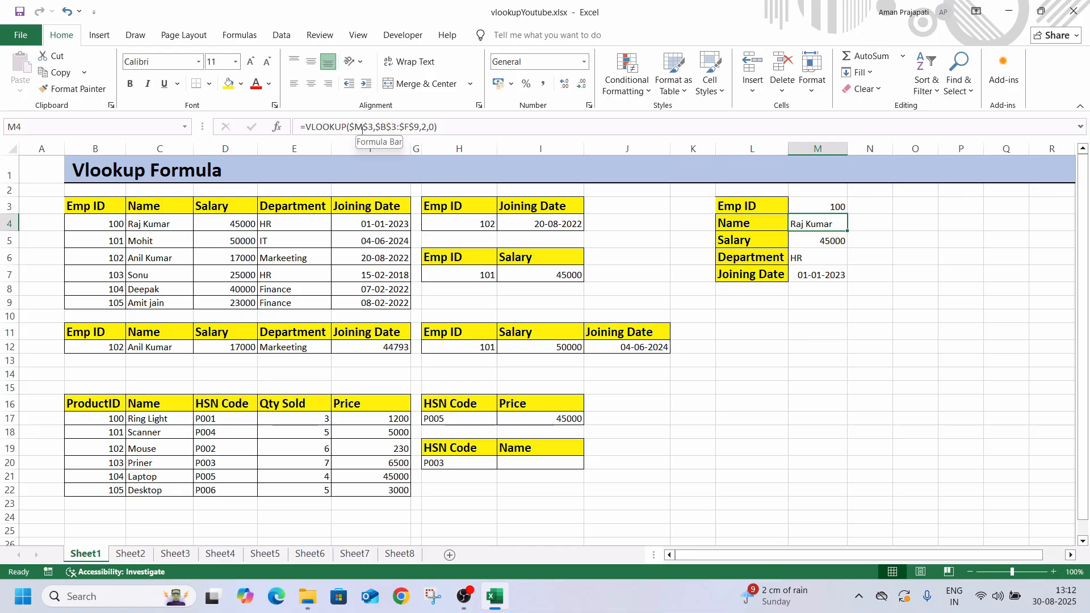
click(175, 351)
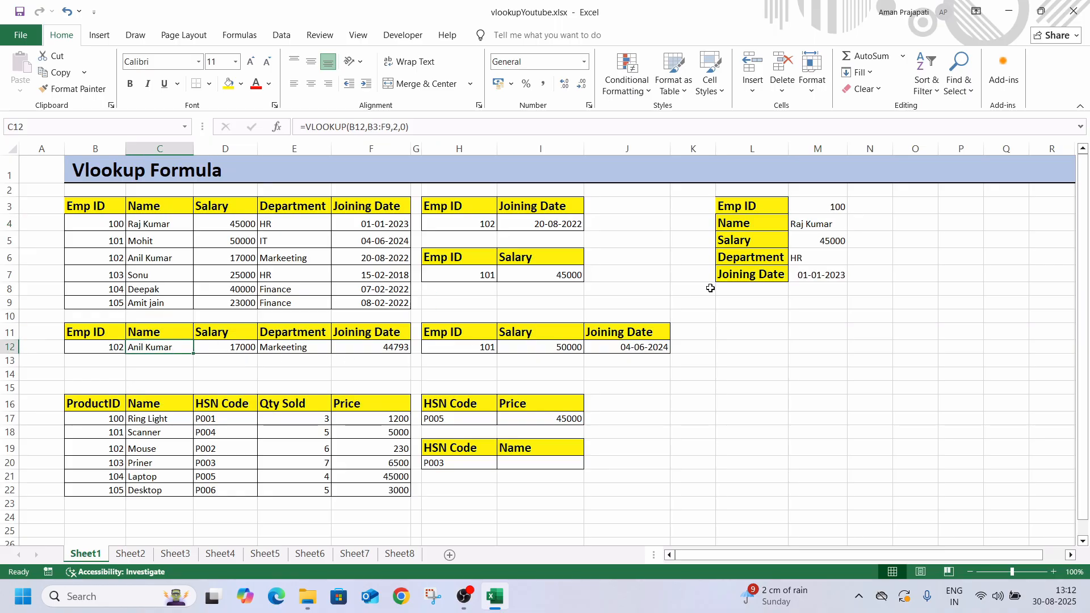
click(798, 224)
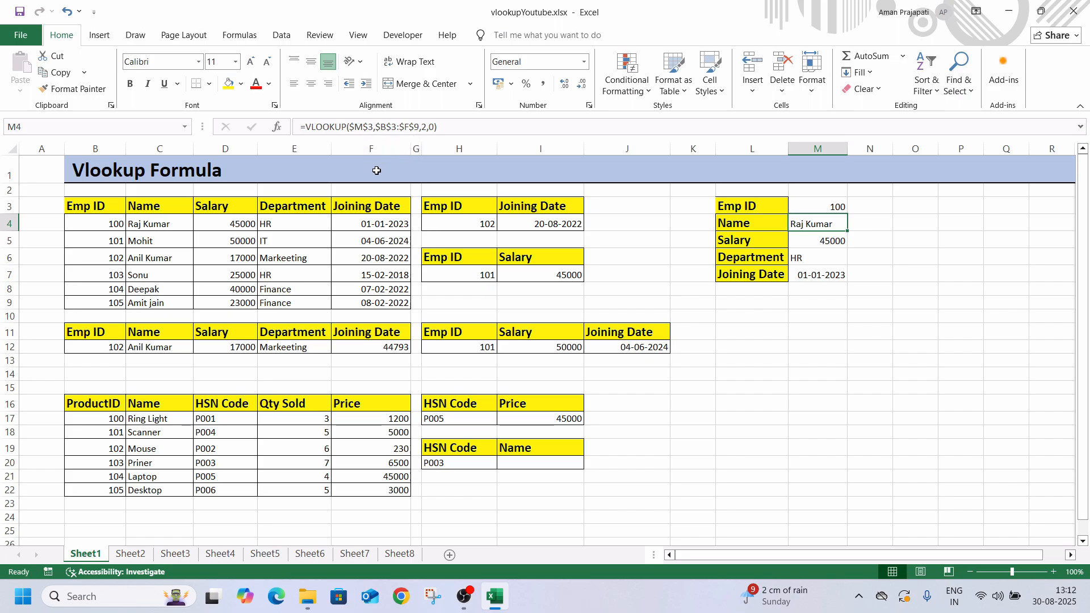
click(137, 347)
click(201, 350)
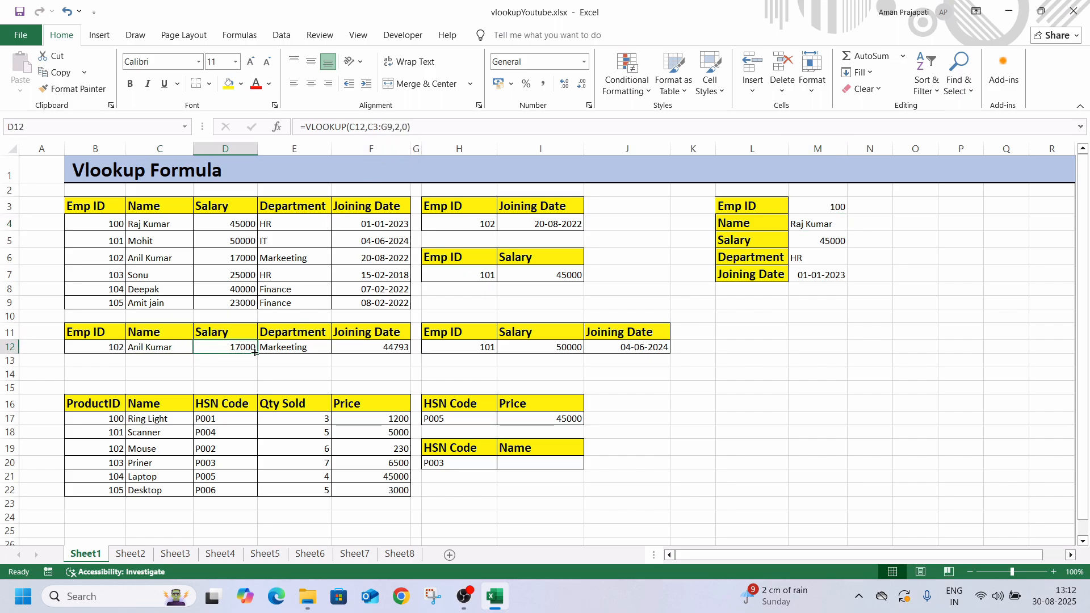
click(283, 352)
click(349, 354)
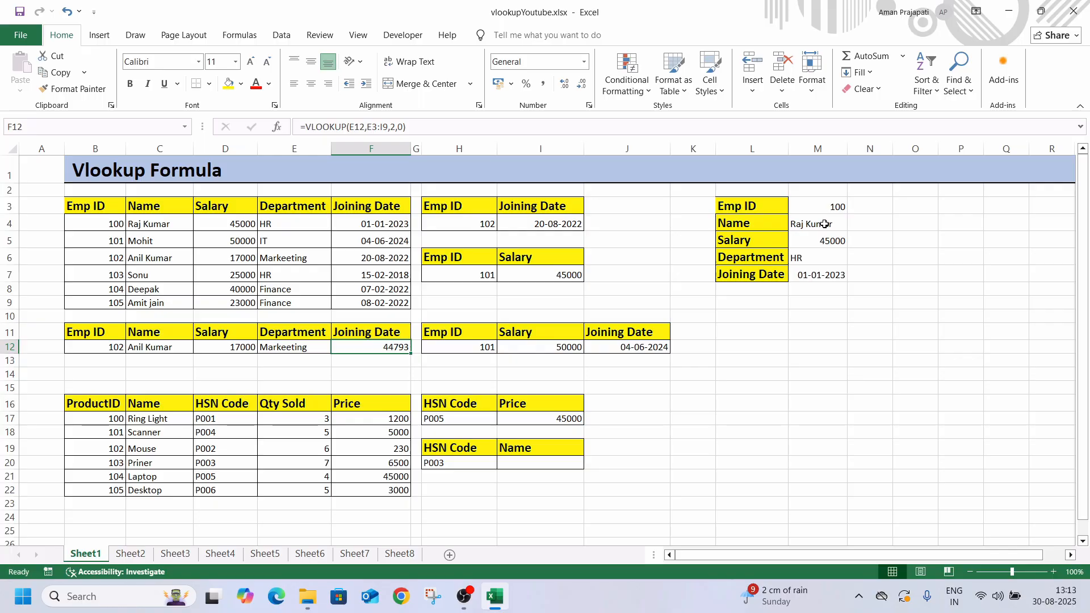
click(822, 248)
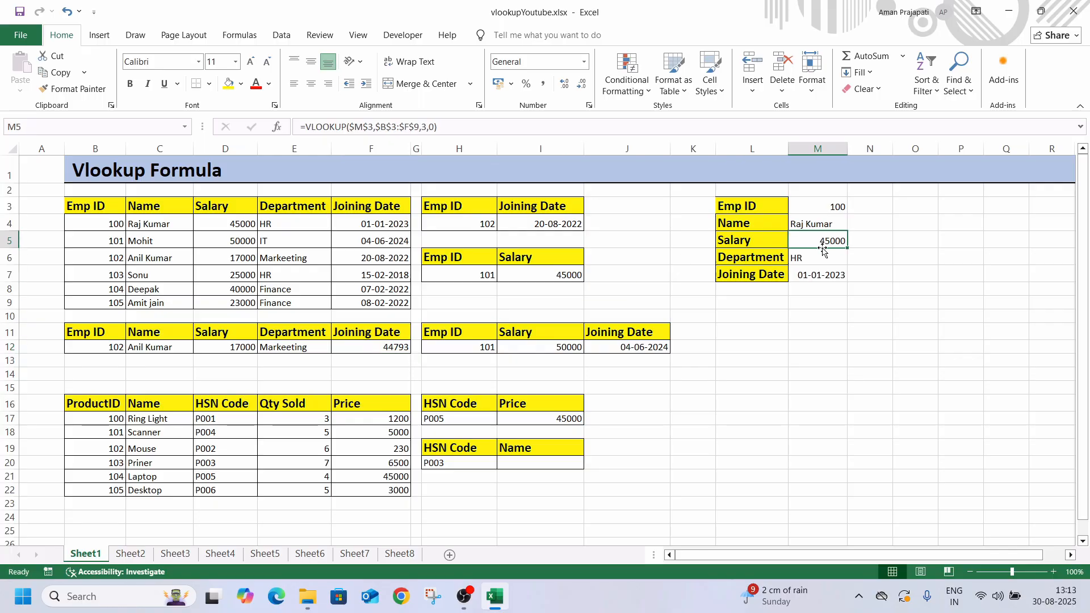
click(185, 350)
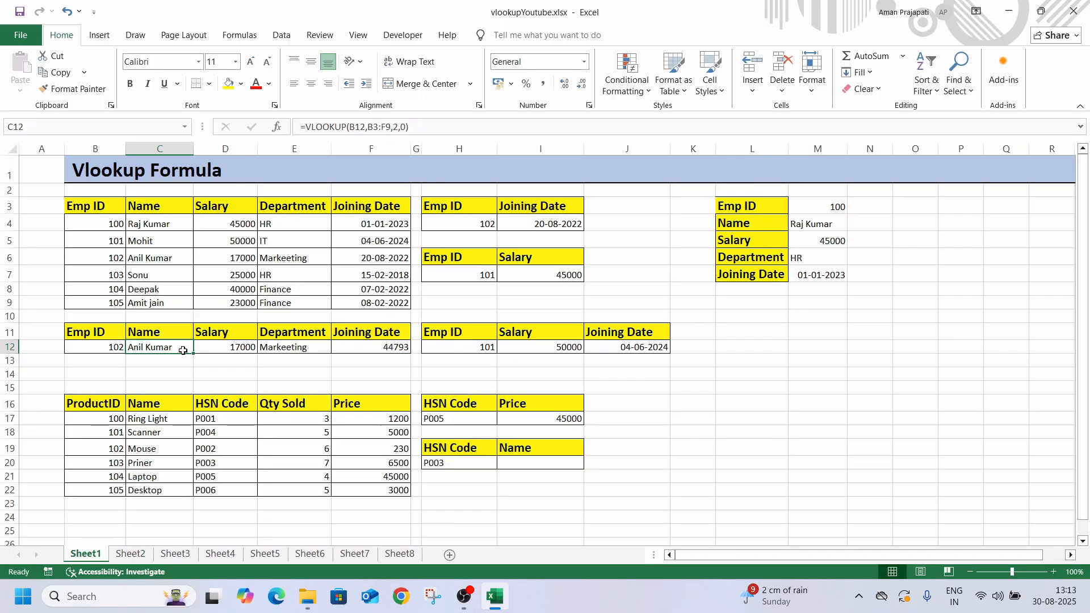
click(220, 350)
click(275, 353)
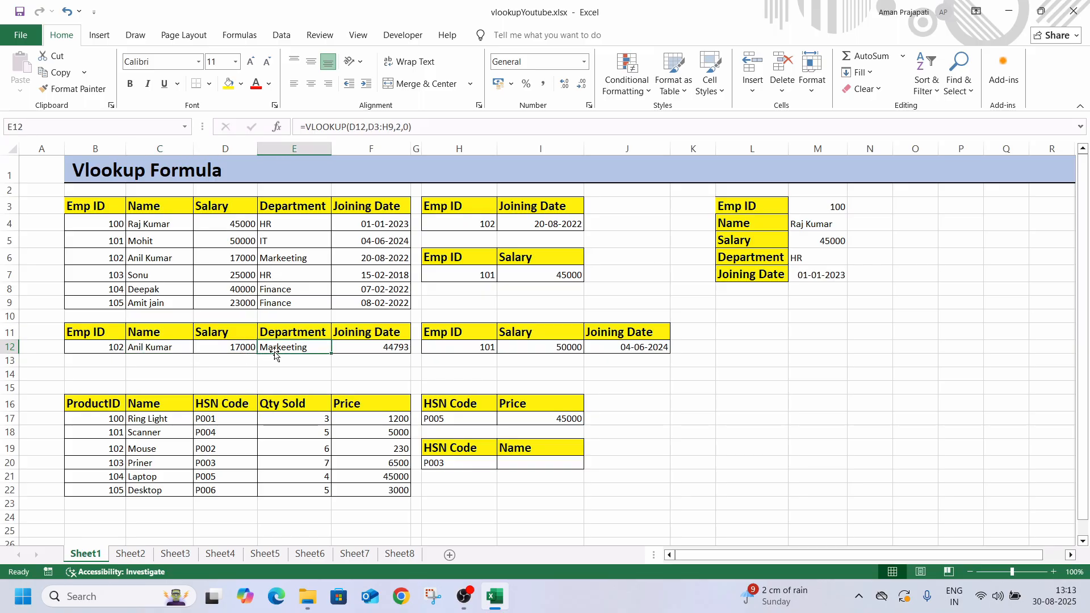
click(371, 352)
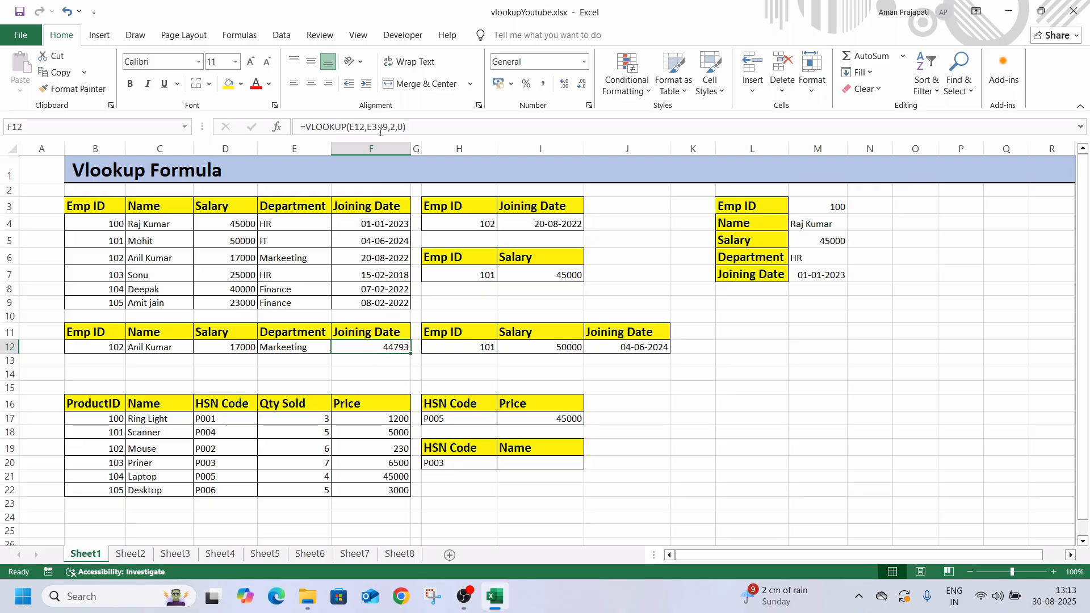
click(138, 353)
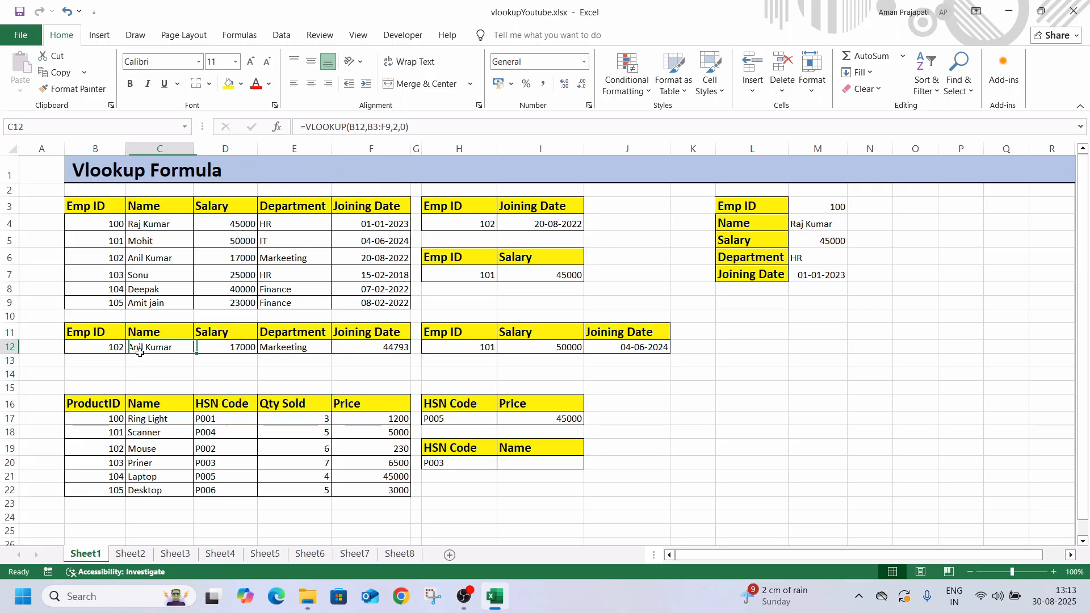
click(223, 358)
click(225, 348)
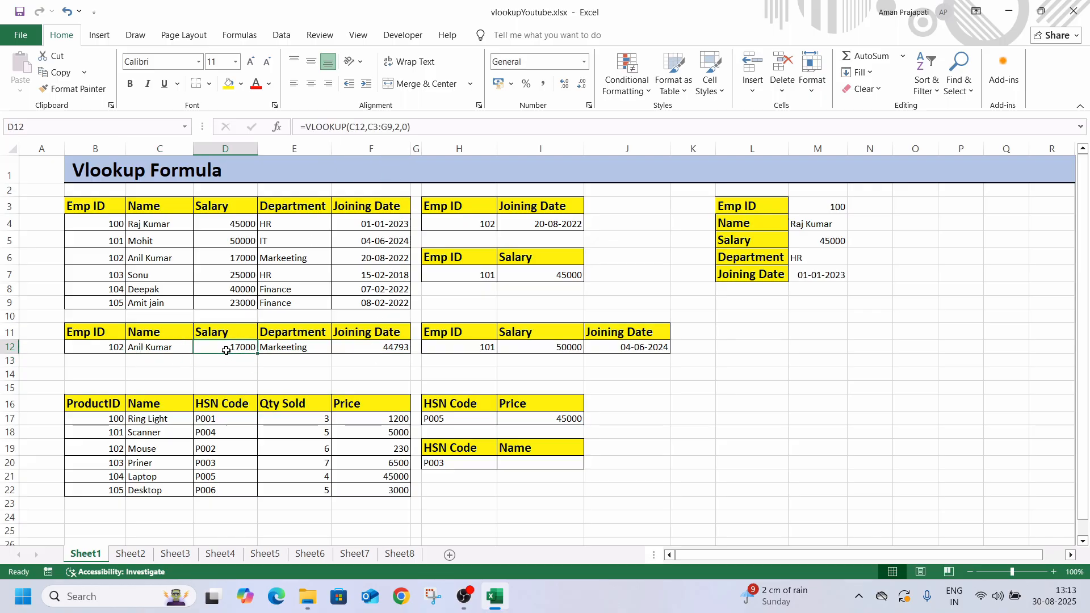
Inspect the highlighted table ranges of the relative VLOOKUP formulas in D12, E12 and F12, leaving the formulas as they are
click(370, 128)
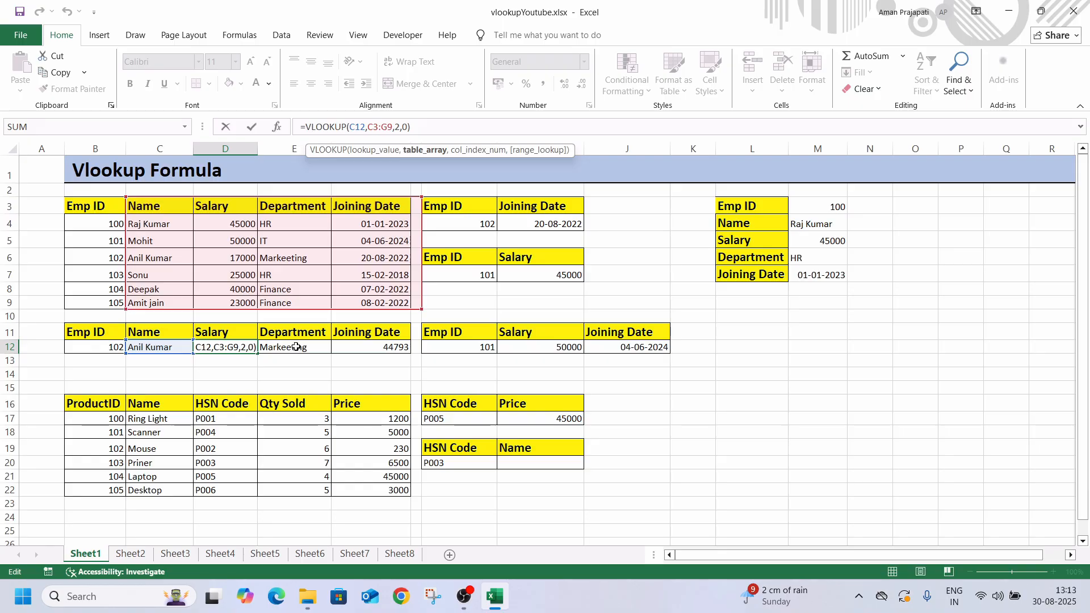
key(Tab)
click(377, 126)
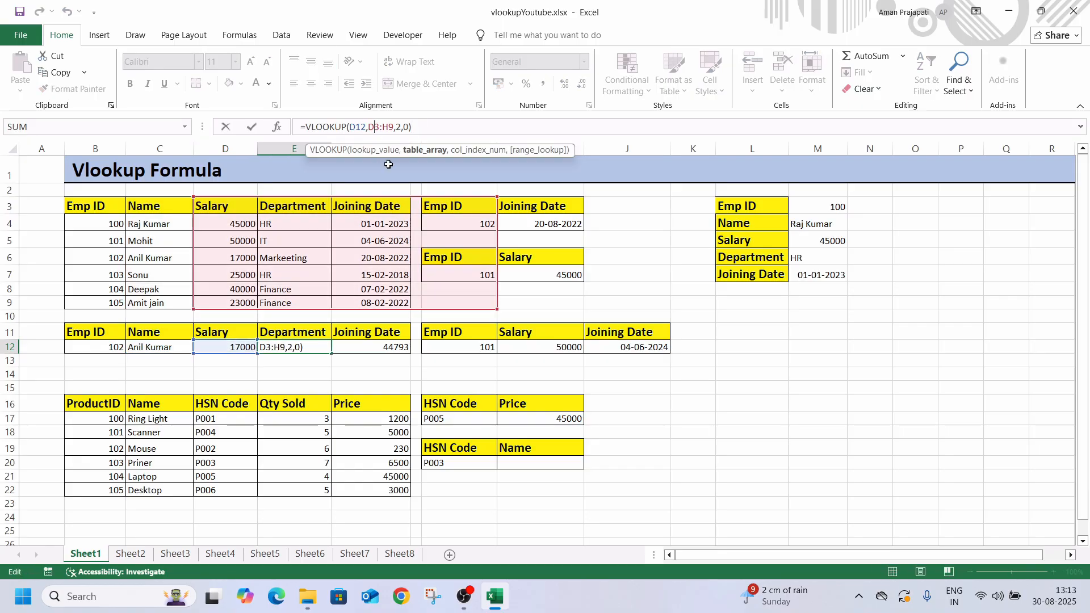
click(356, 349)
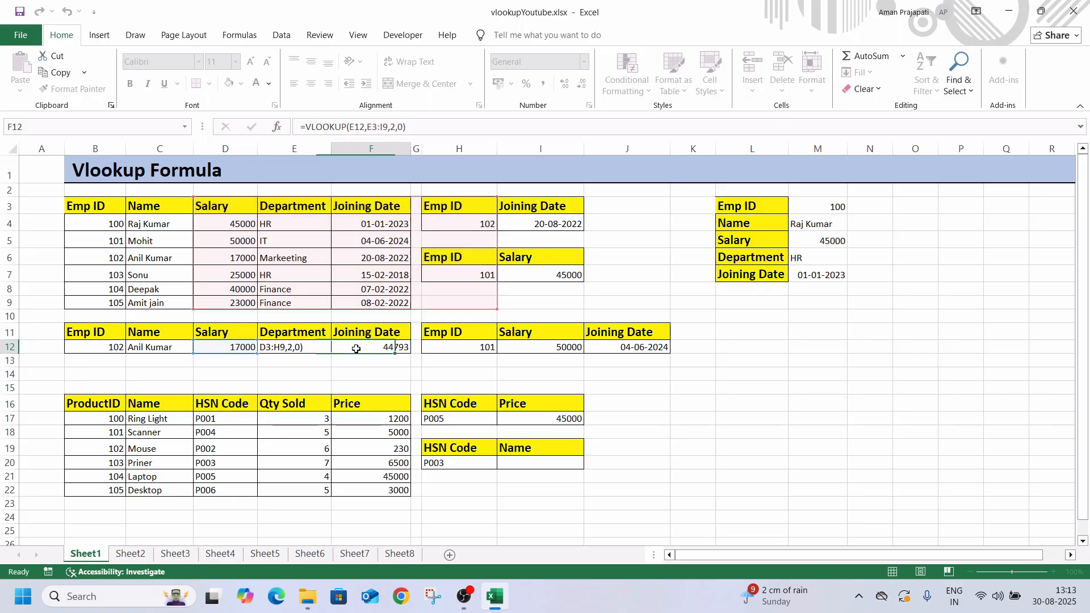
click(376, 128)
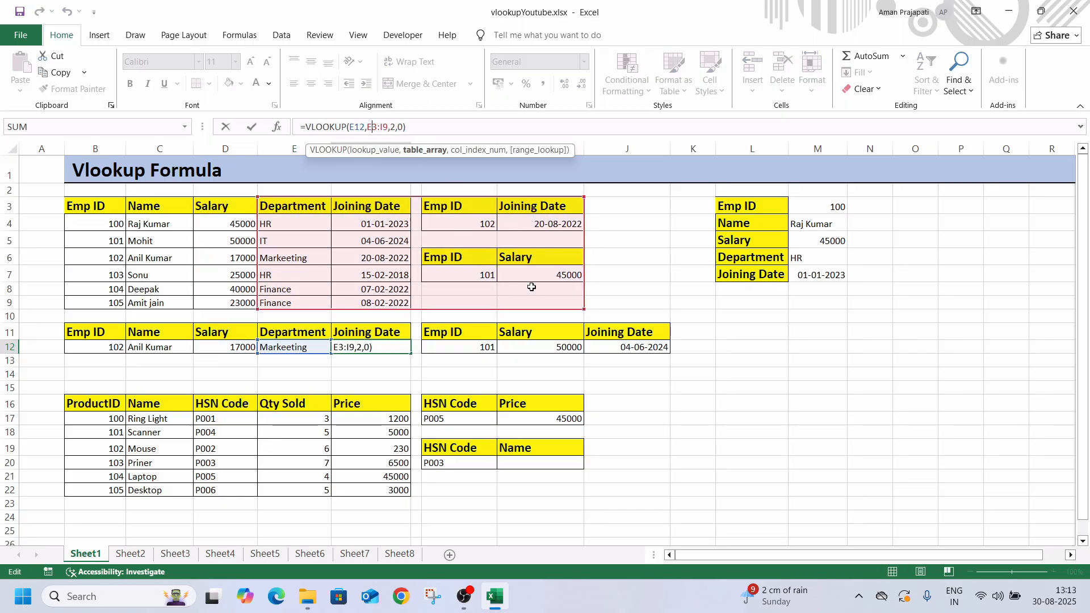
key(Return)
Inspect the fixed table range $B$3:$F$9 in the absolute-reference VLOOKUP formulas in M5, M6 and M7
click(822, 241)
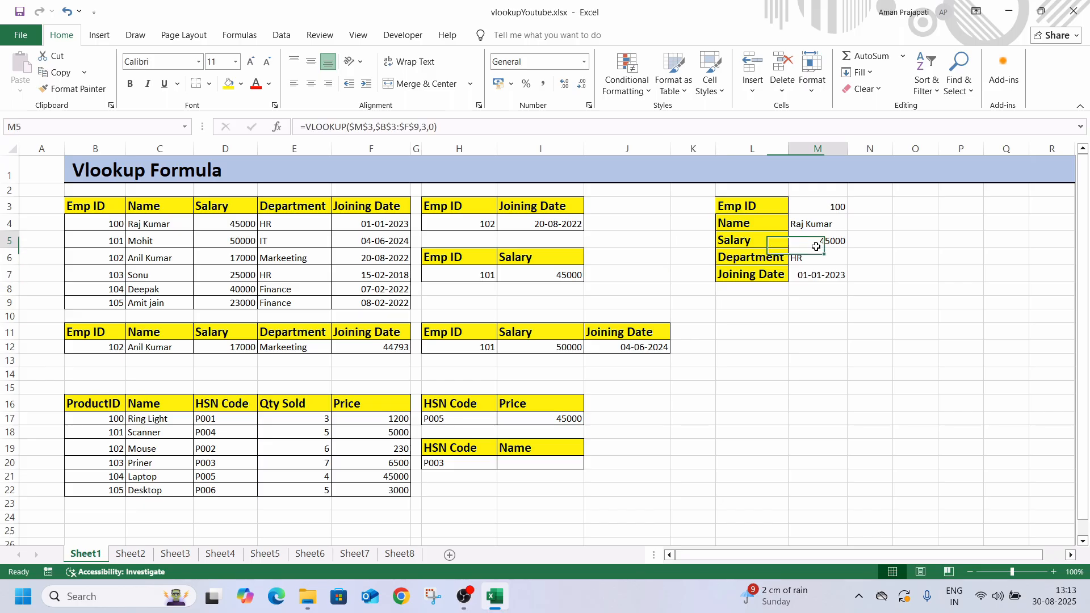
key(F2)
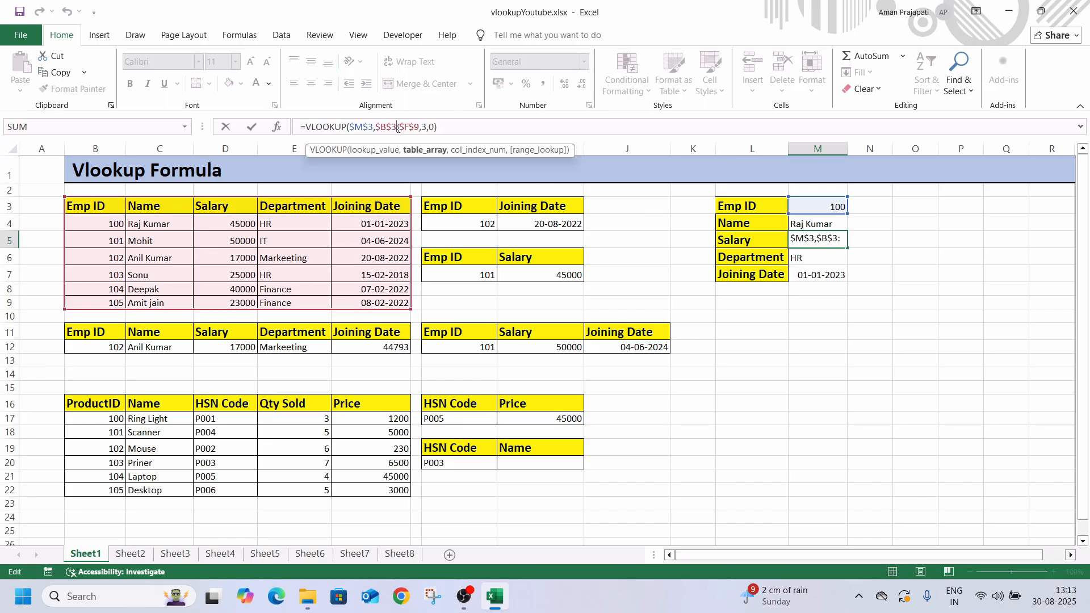
key(Return)
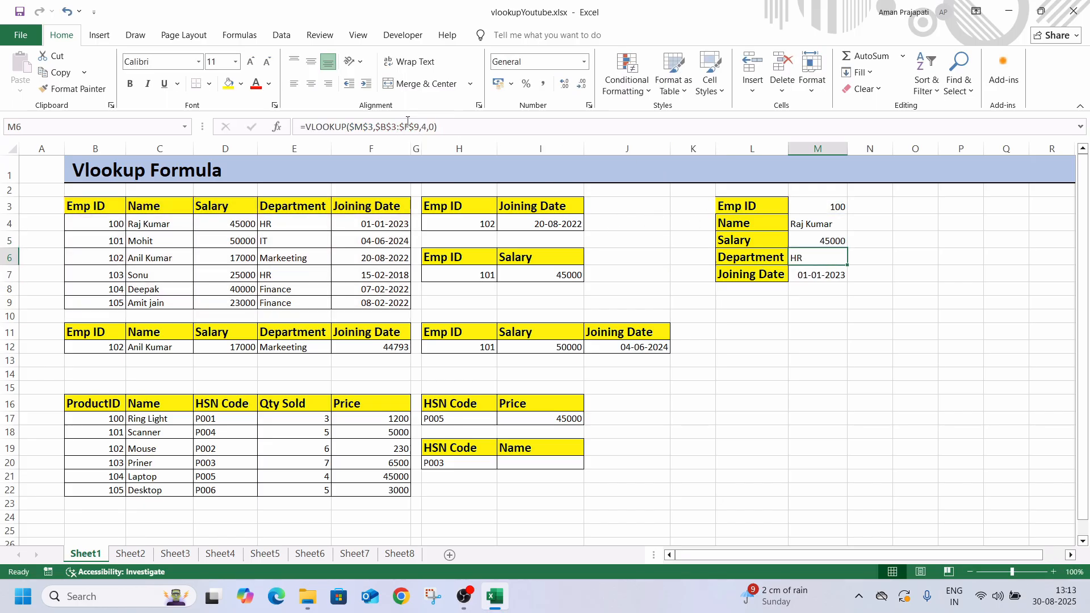
click(392, 126)
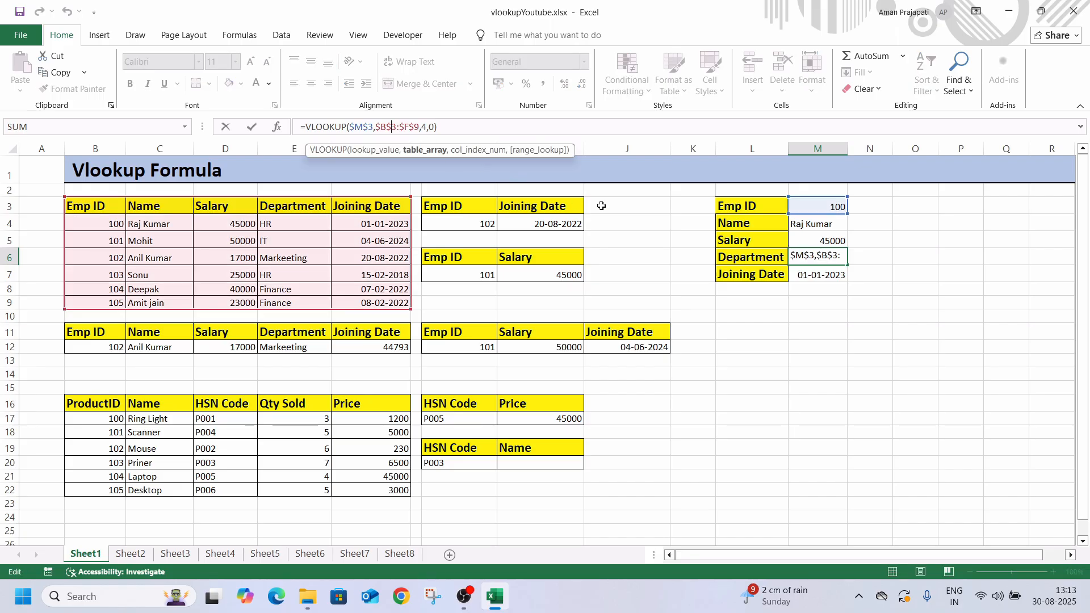
click(820, 275)
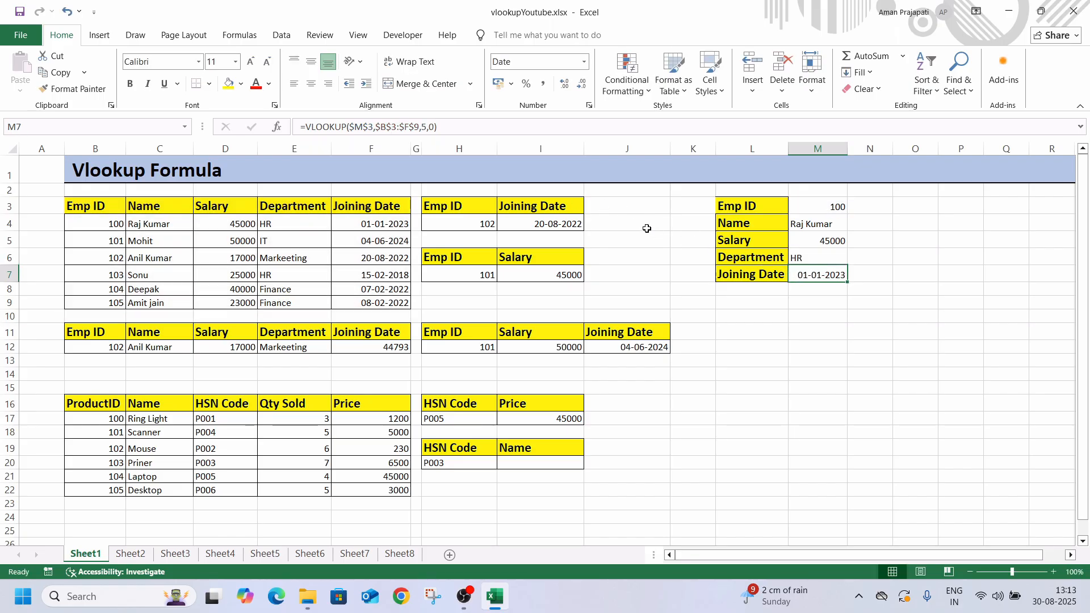
click(391, 130)
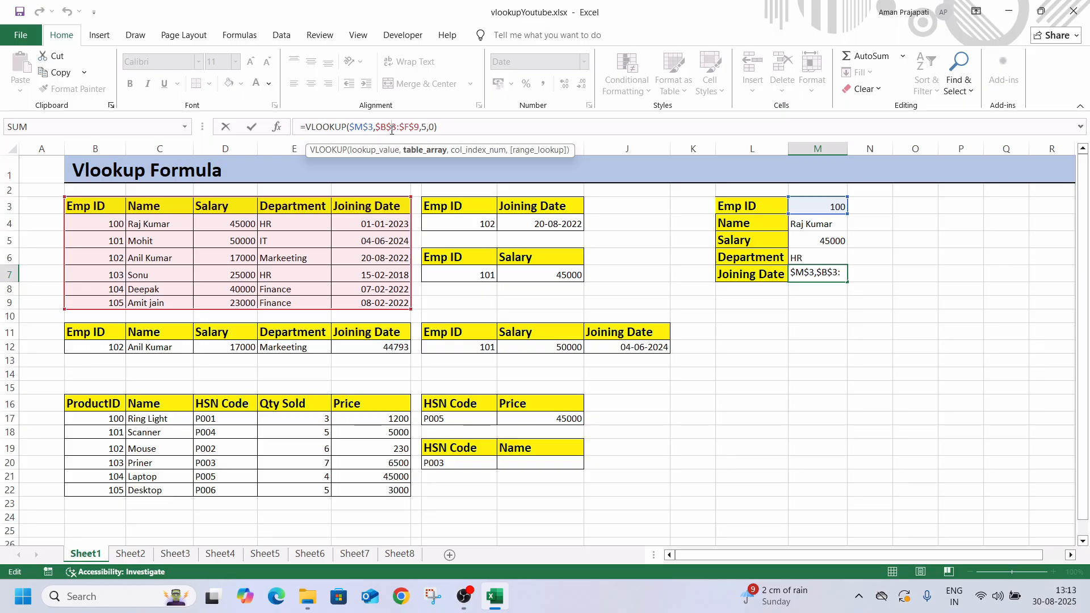
Inspect the shifted table range of the relative-reference VLOOKUP in E12, leaving the formula as it is
click(294, 347)
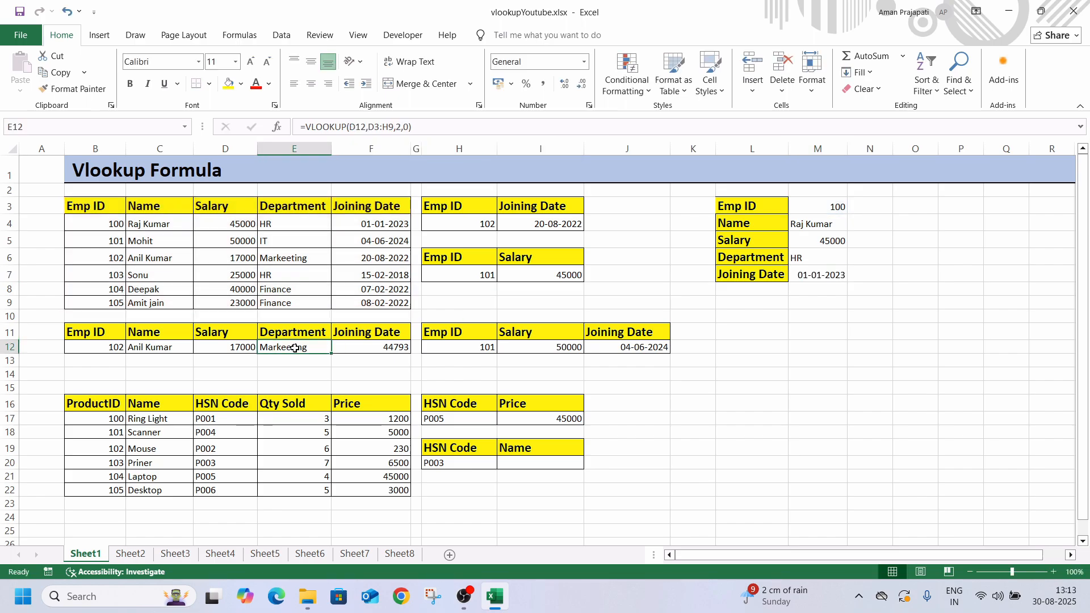
click(384, 129)
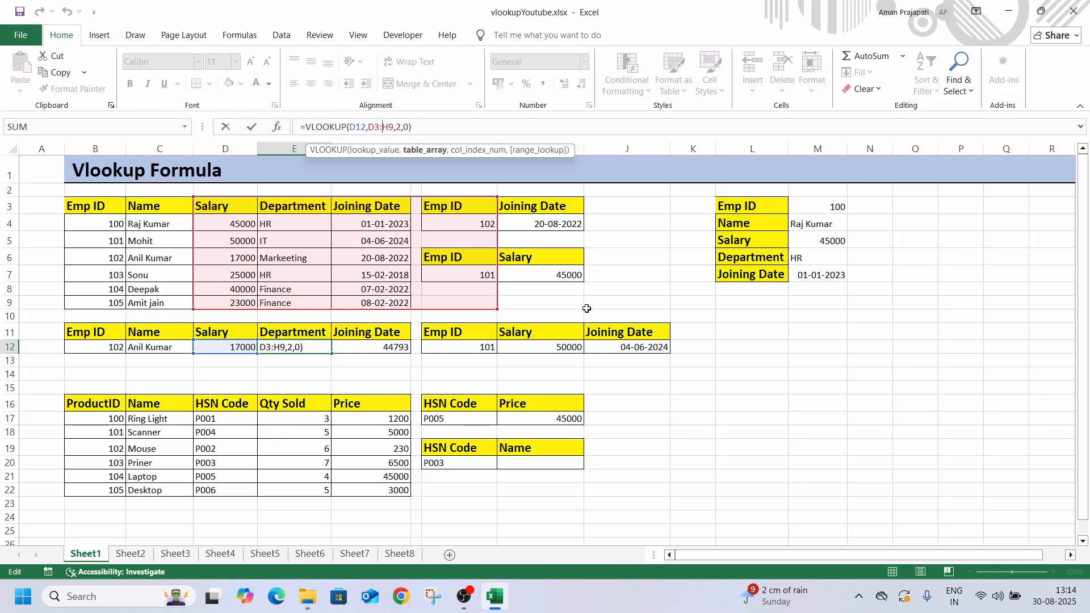
click(475, 313)
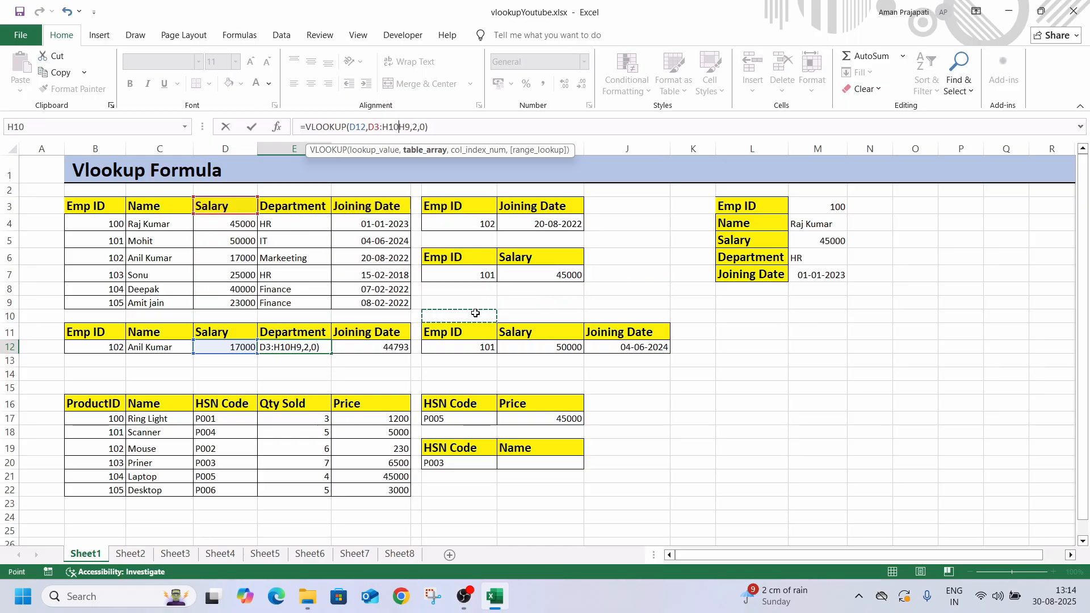
key(Escape)
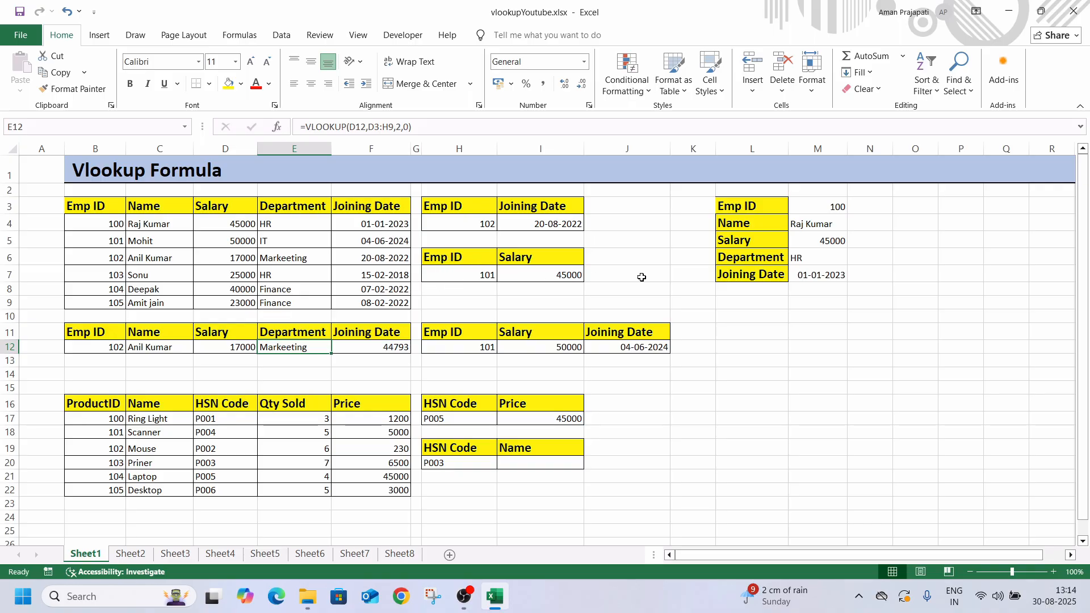
Recheck the employee detail formulas in M4:M7, comparing their locked lookup value, table range and column index numbers
click(803, 230)
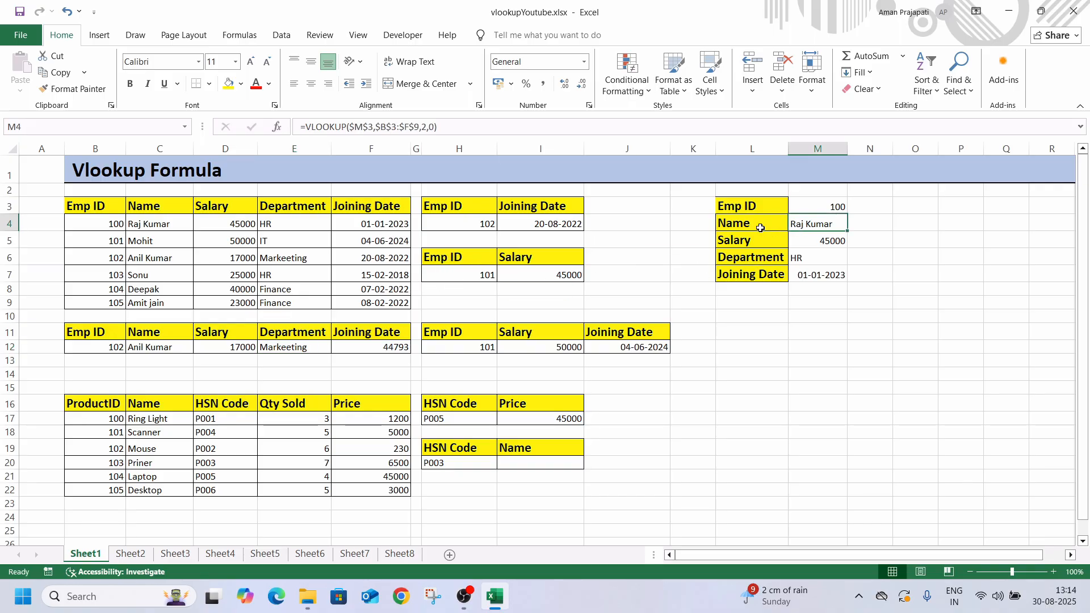
click(816, 245)
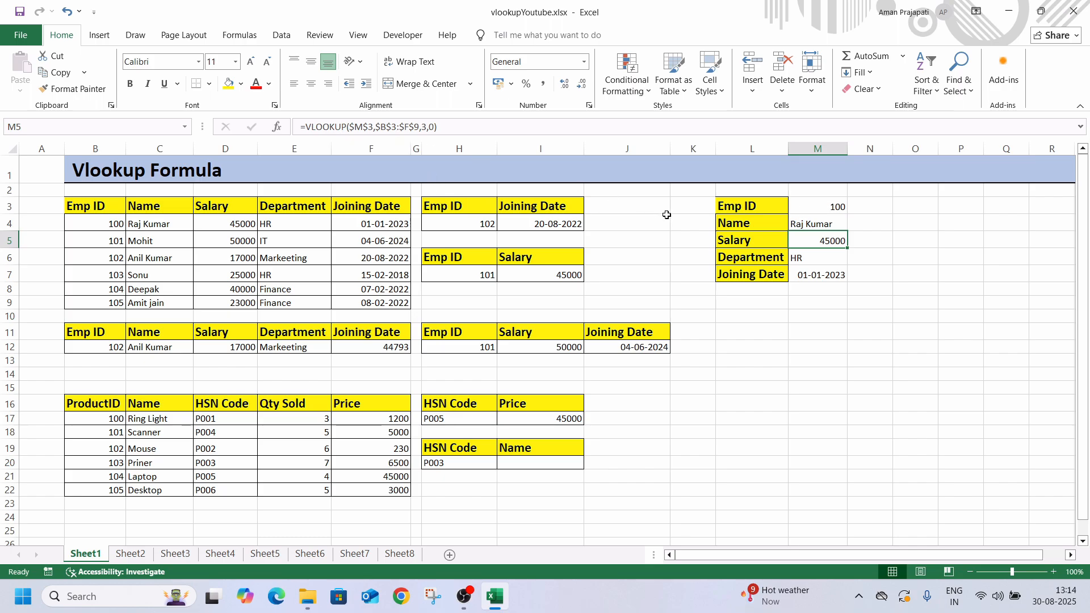
key(Down)
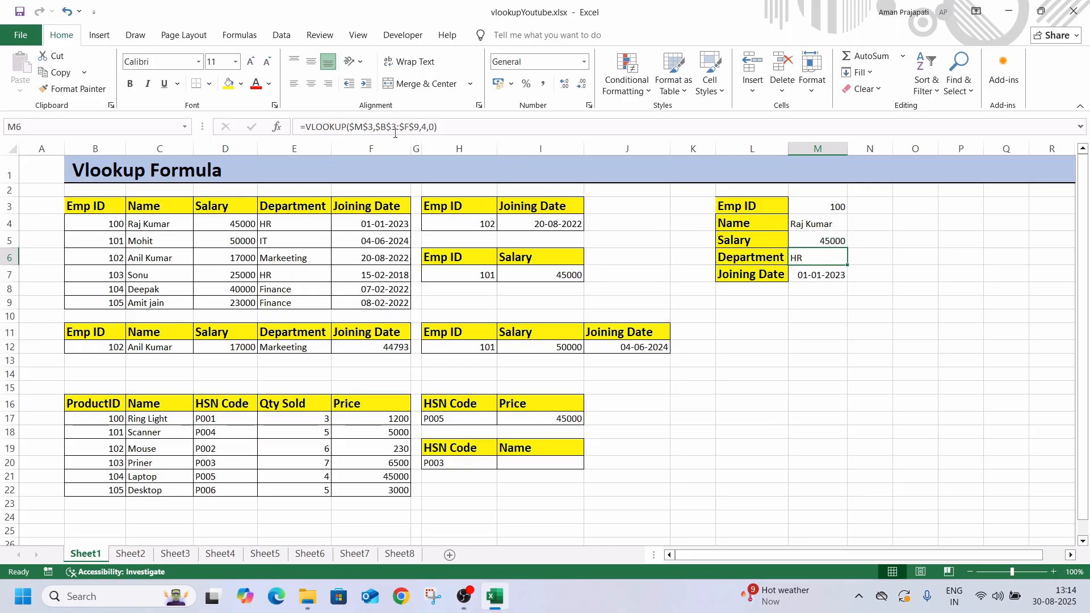
click(395, 127)
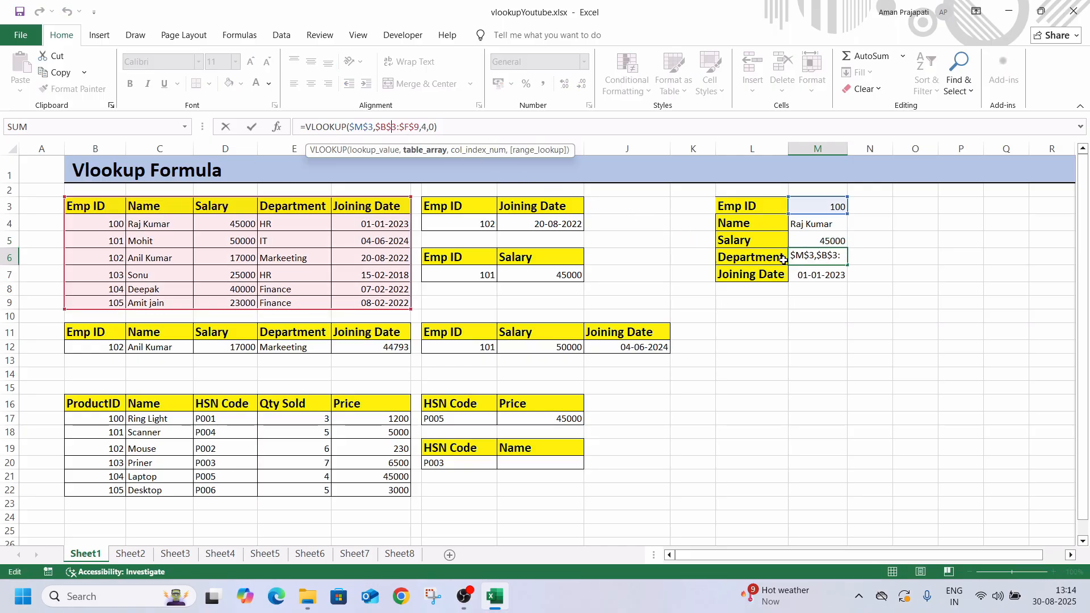
click(805, 275)
click(392, 129)
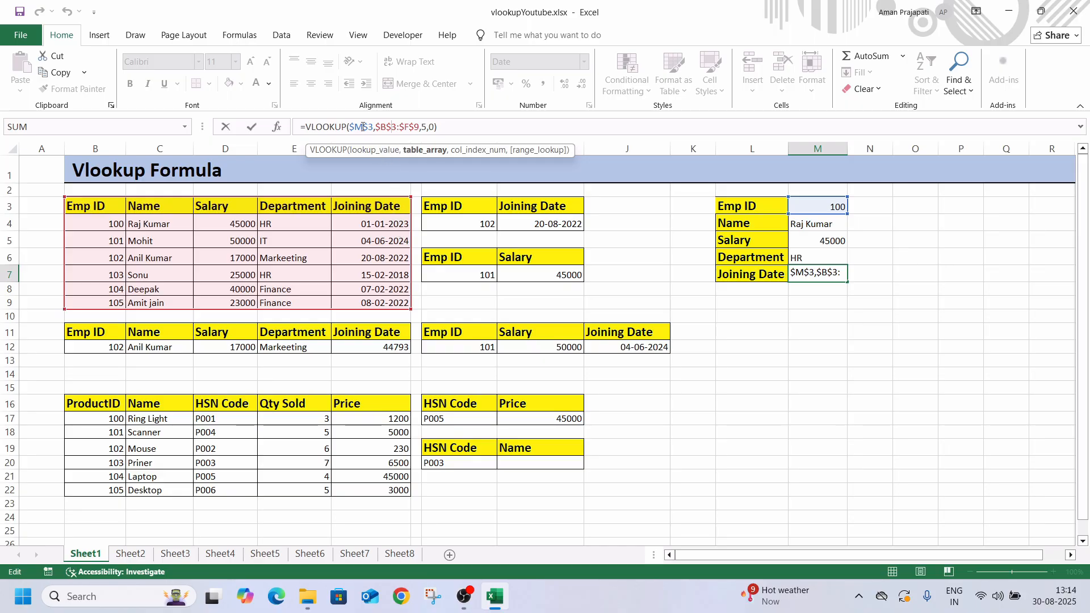
click(648, 221)
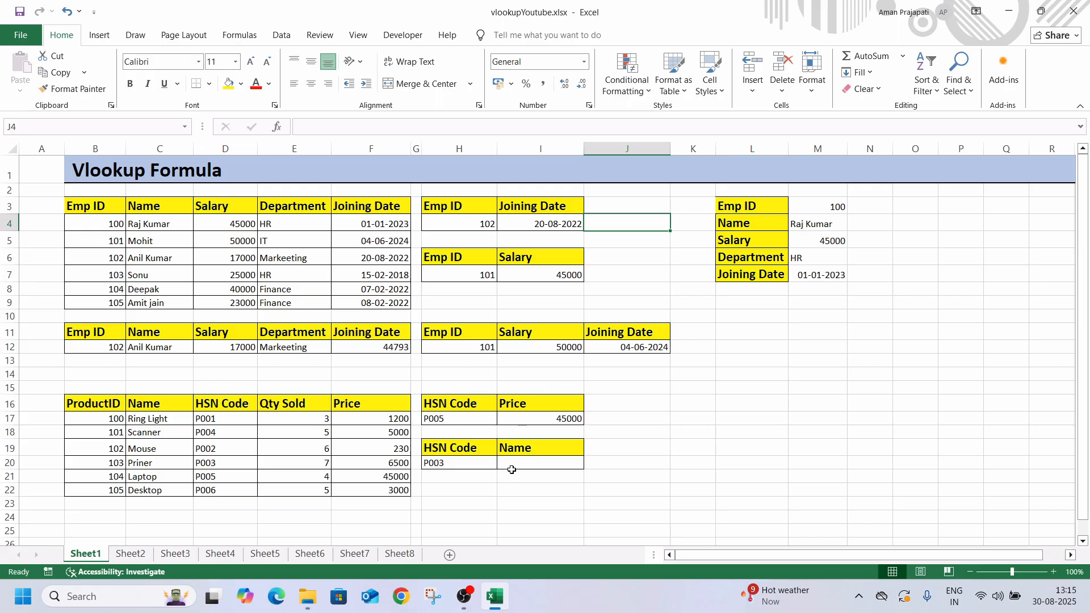
Go to Sheet2 and enter 1011 as the EmpID lookup value in J1
key(ctrl+Page_Down)
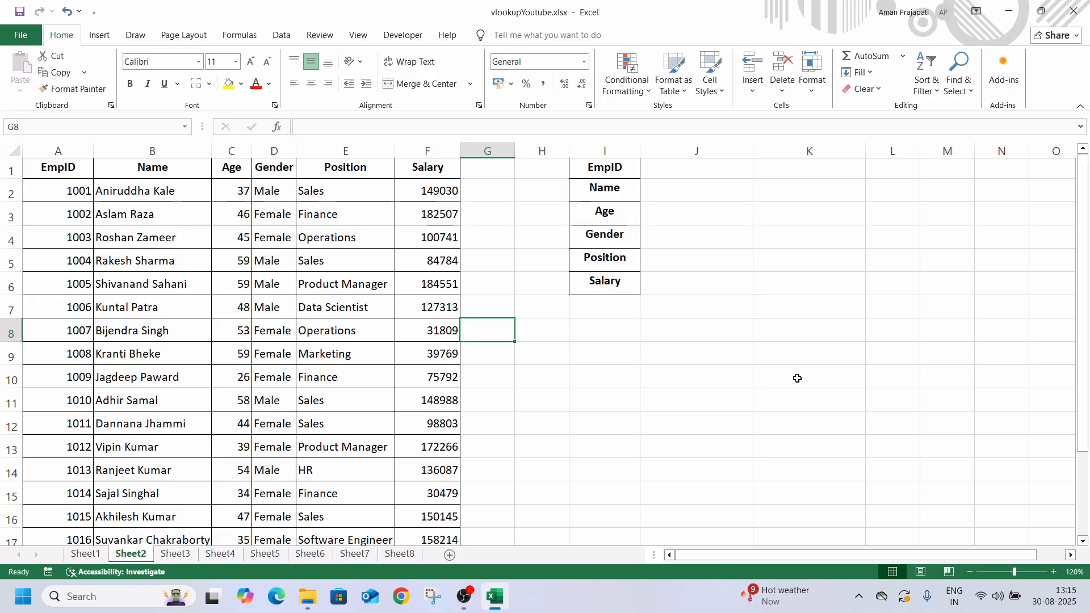
click(658, 170)
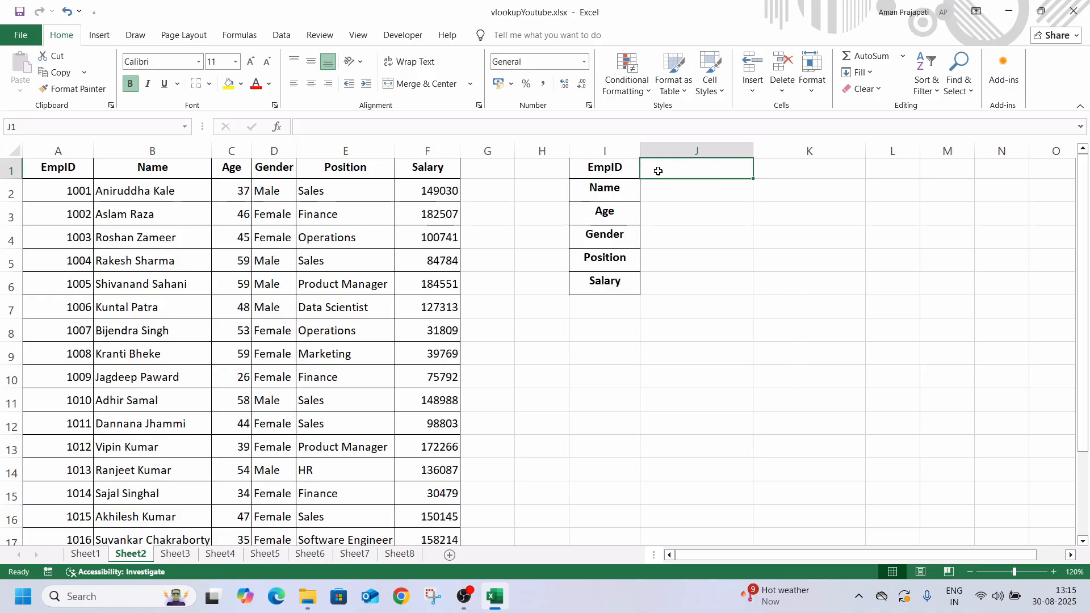
text(1)
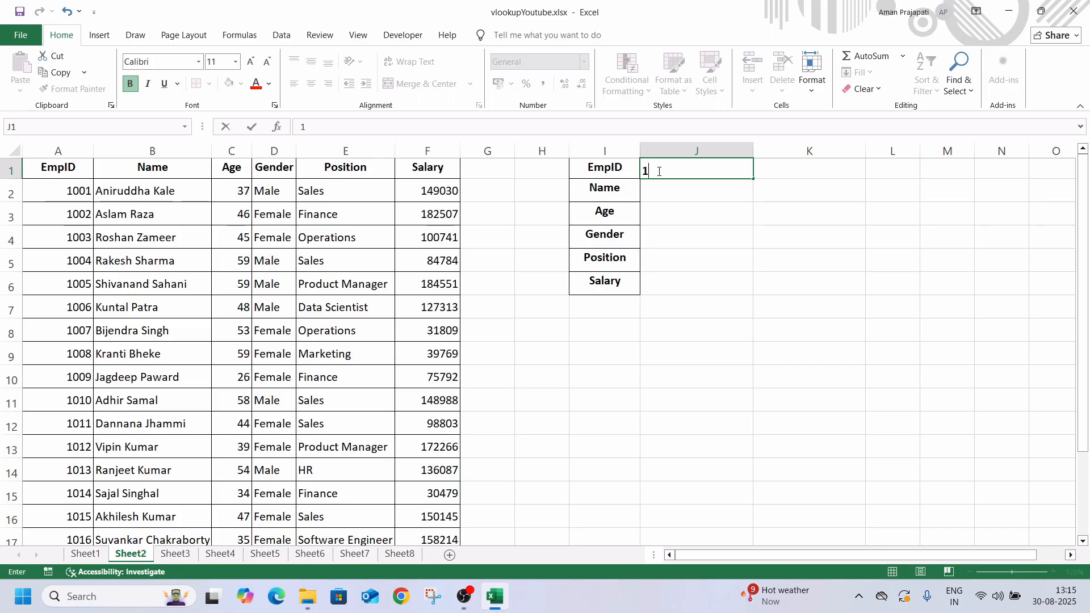
text(011)
key(Return)
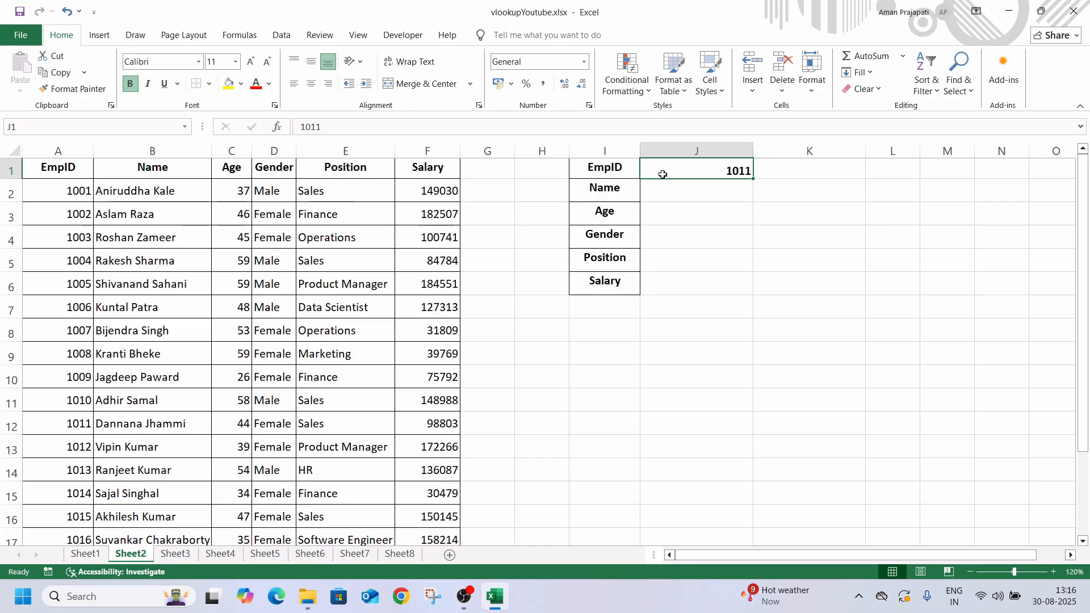
Review the Name, Age, Gender, Position and Salary labels in I2:I6 of the lookup table
click(616, 190)
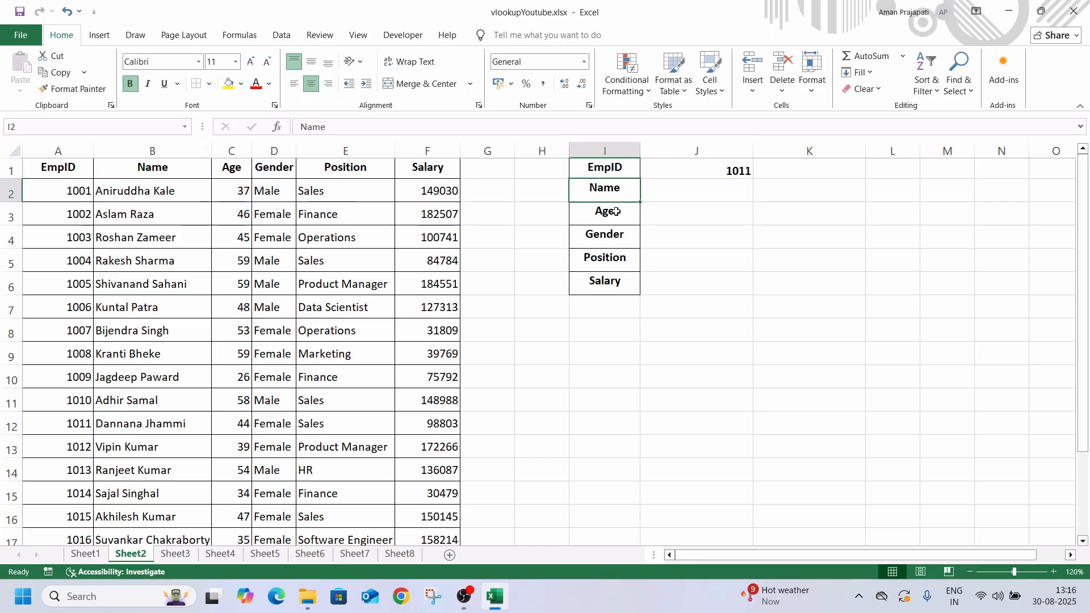
click(615, 211)
click(615, 240)
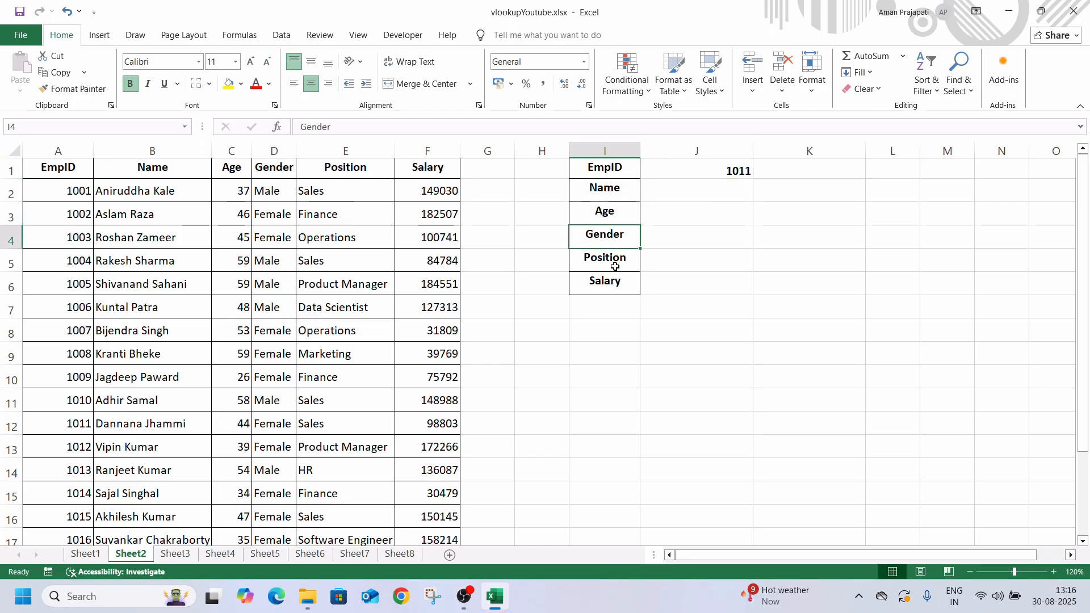
click(614, 261)
click(614, 287)
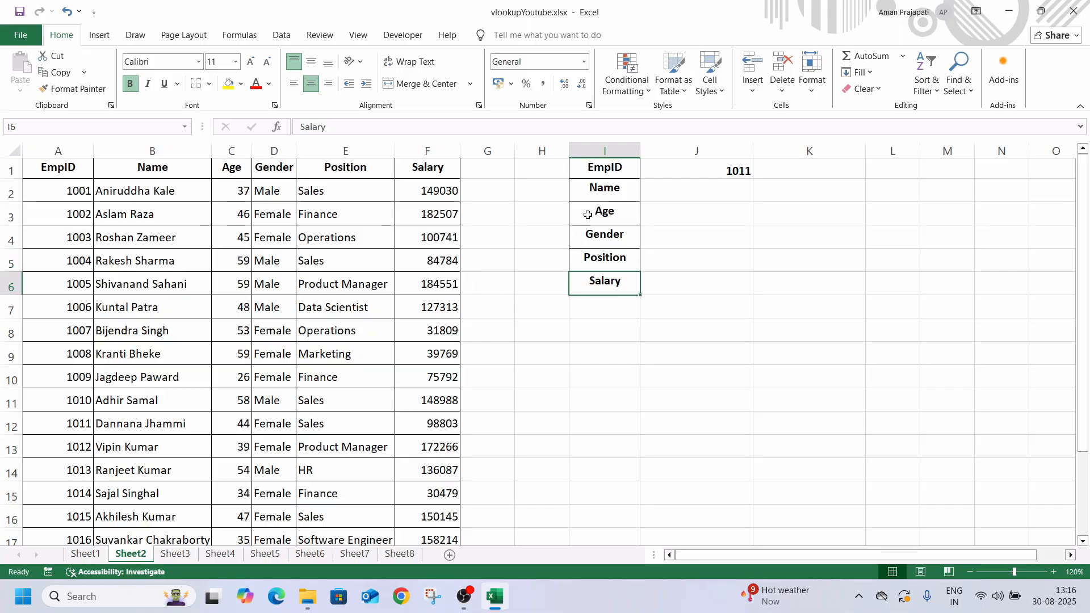
Begin a VLOOKUP formula in J2 for the employee's Name, using J1 as the lookup value
click(671, 191)
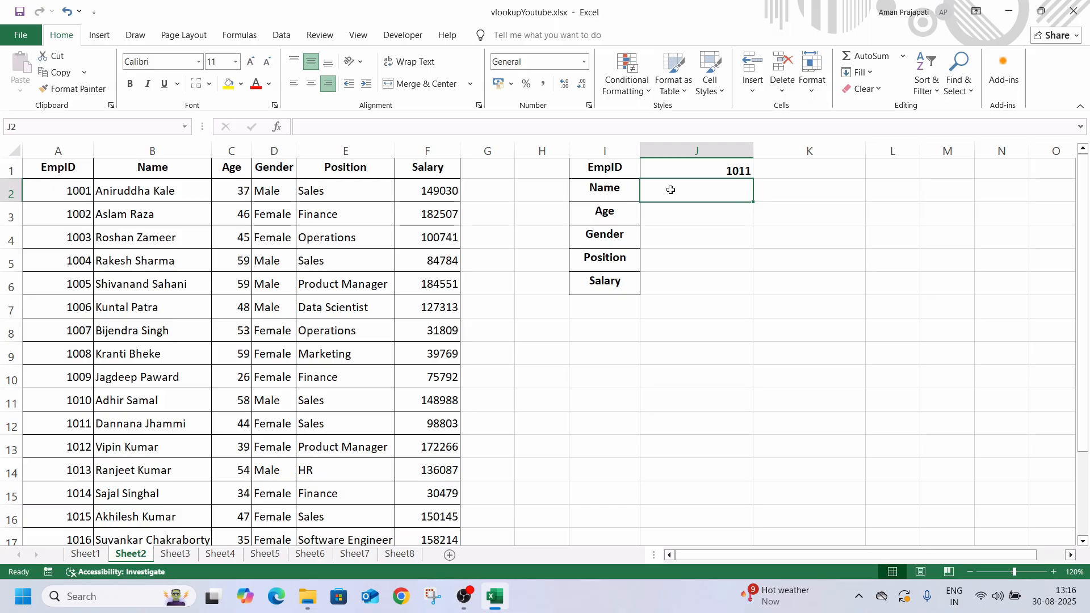
text(=)
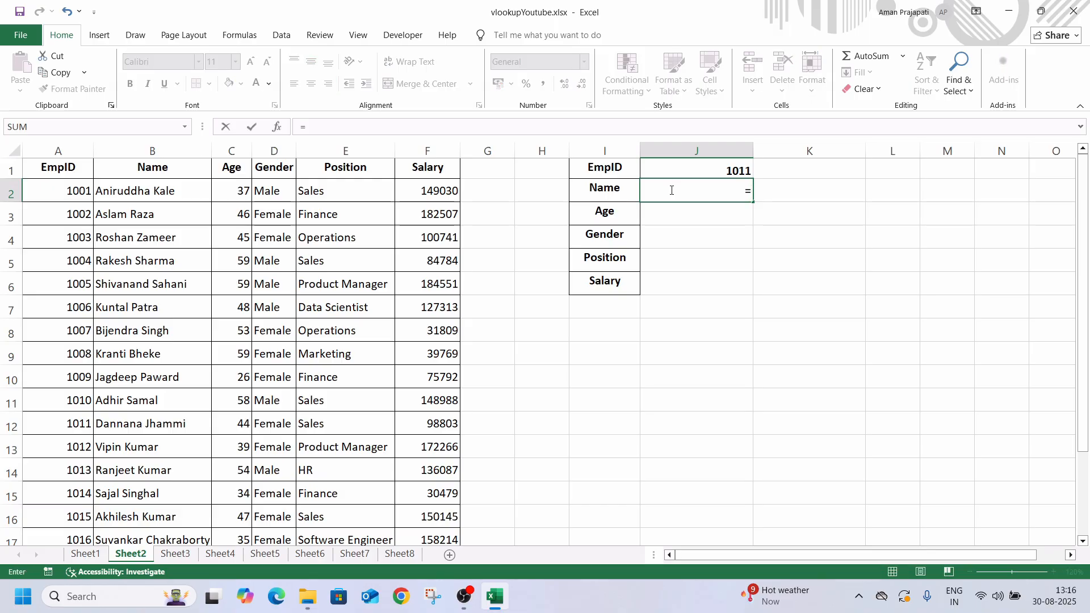
text(vl)
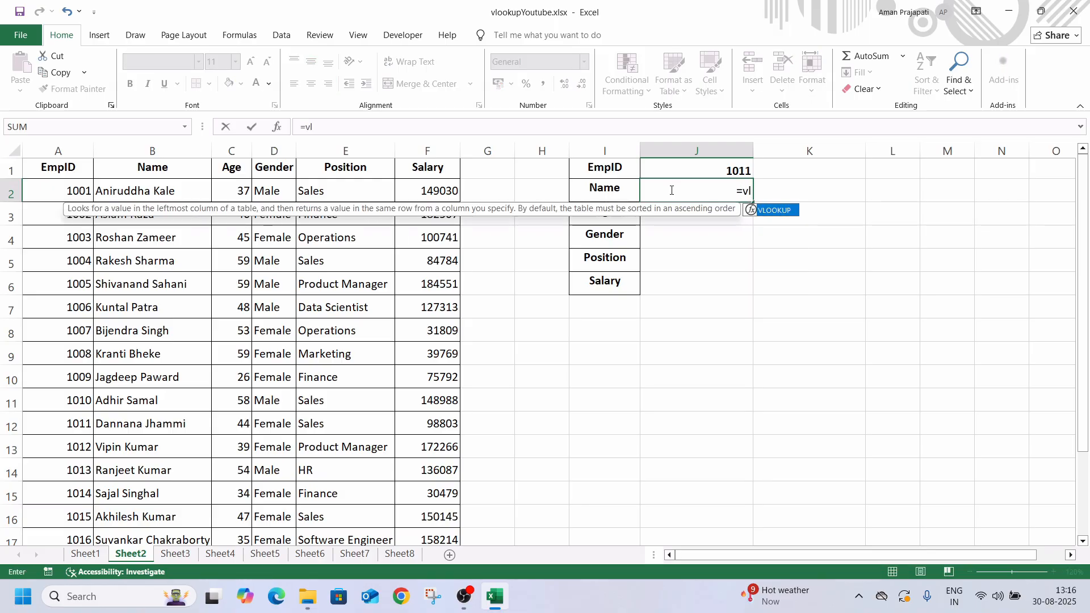
text(o)
key(Tab)
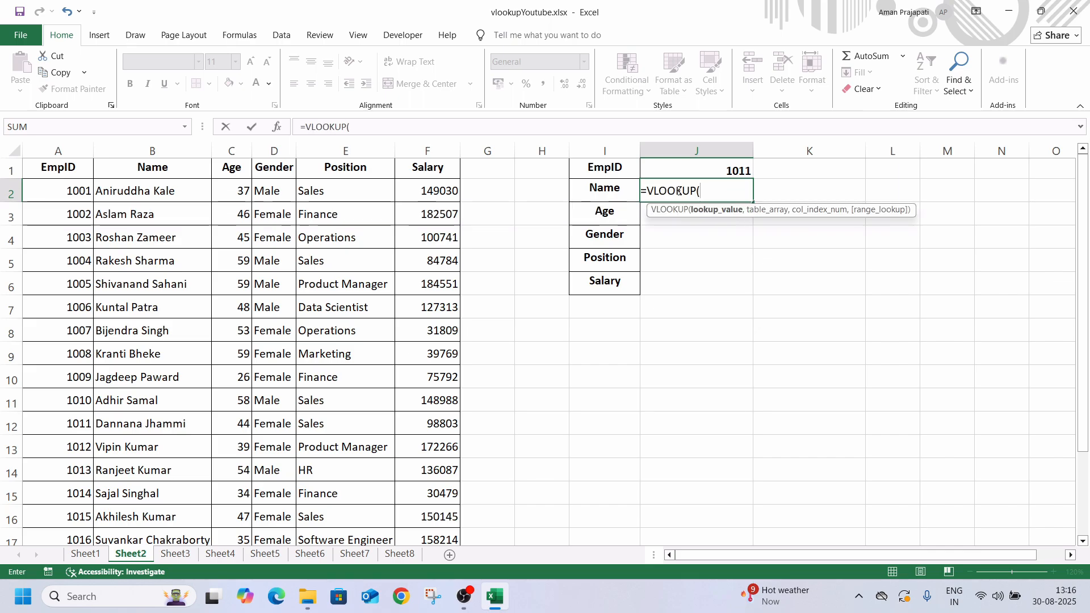
click(709, 171)
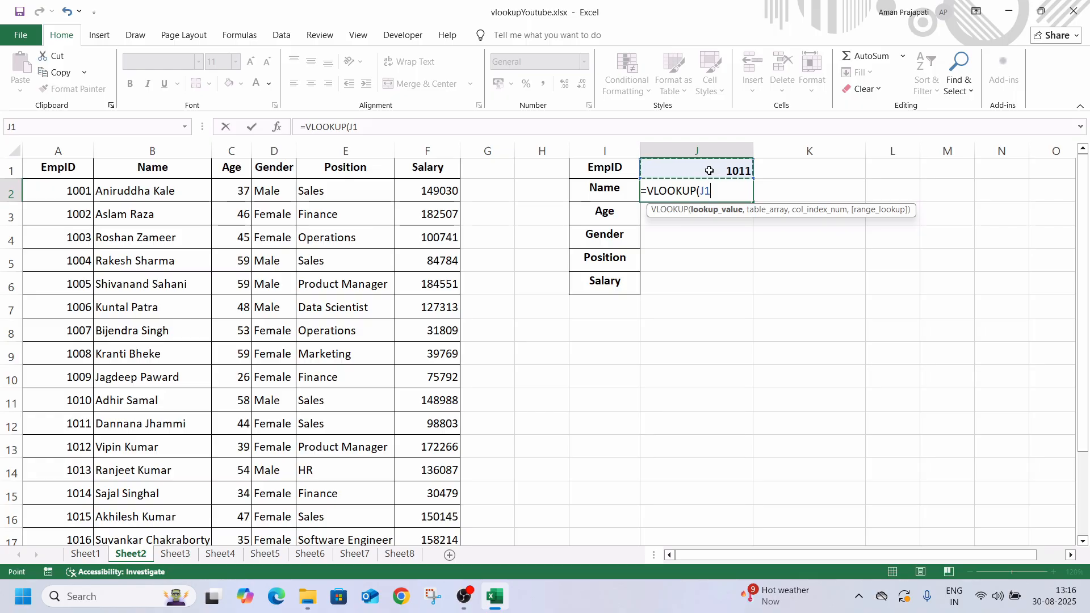
text(,)
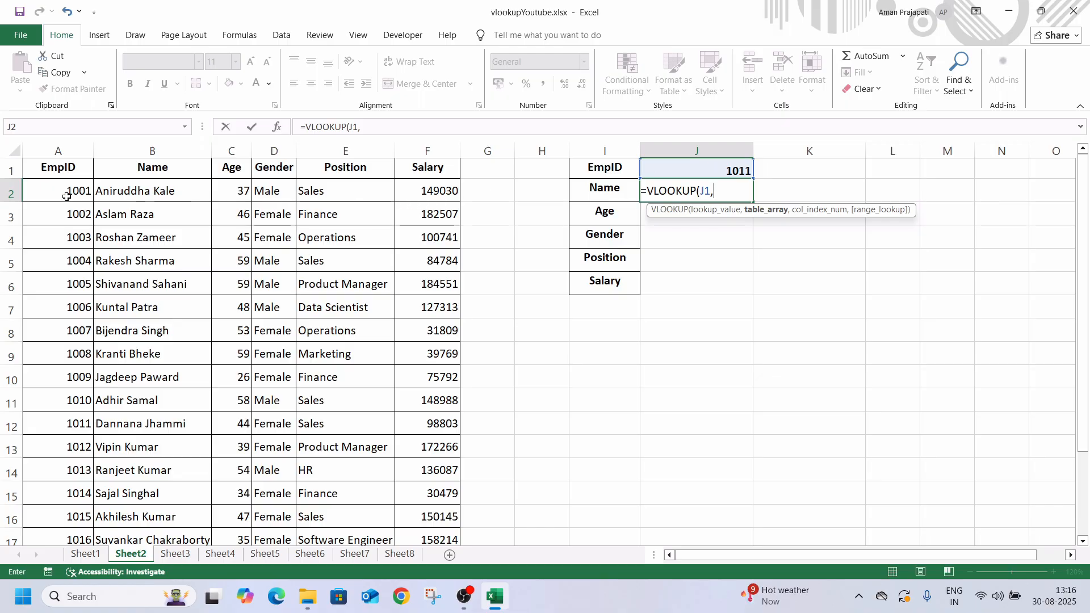
drag(46, 170, 441, 496)
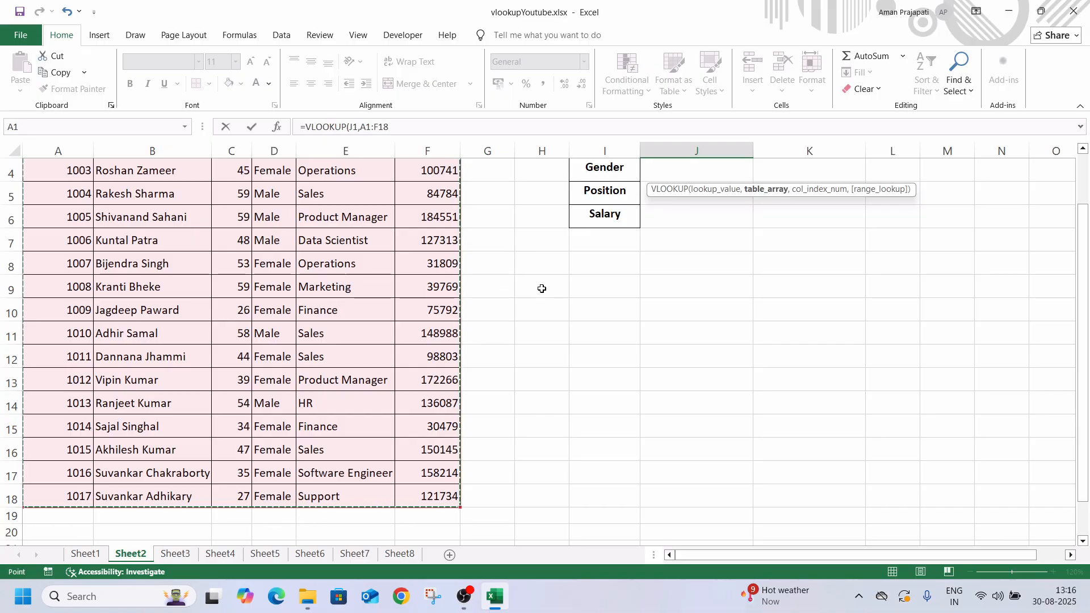
drag(487, 193, 487, 335)
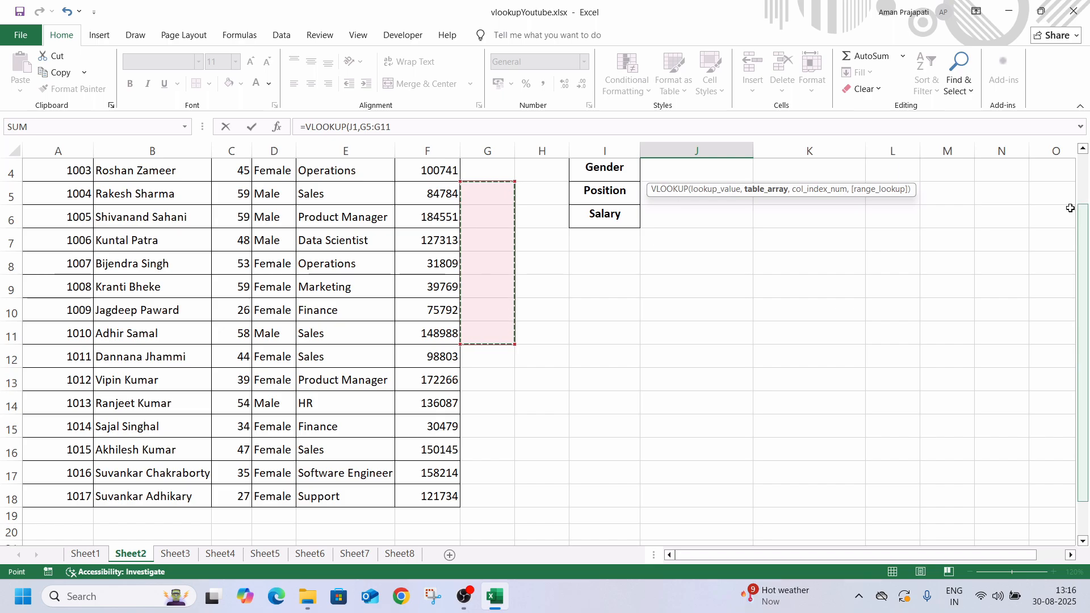
scroll(1087, 200, up, 1)
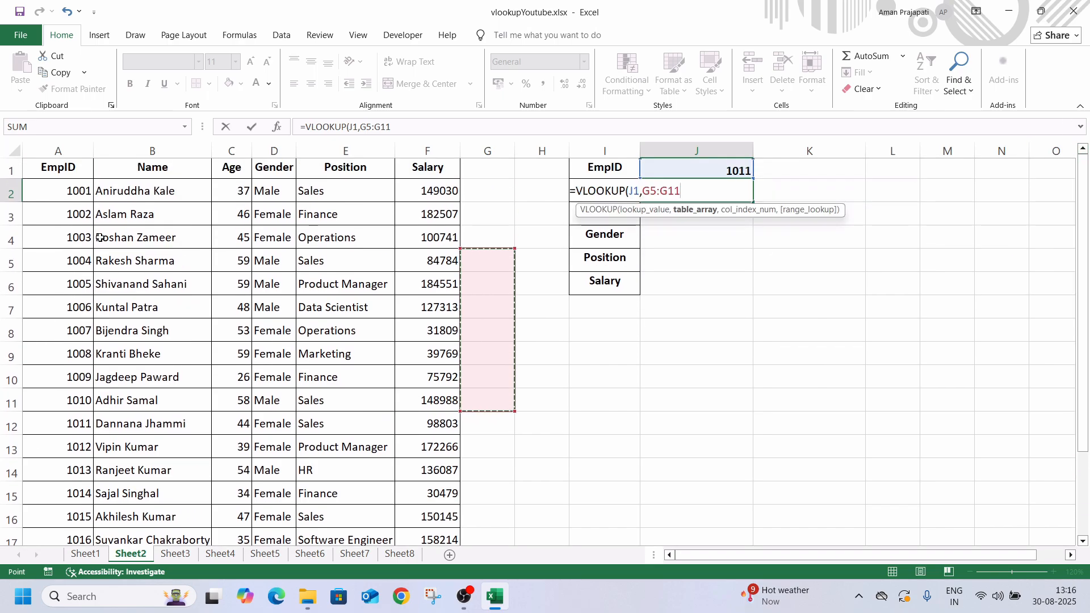
Complete the VLOOKUP formula in J2 with columns A:F as the table range, column index 2 and exact match 0
drag(61, 150, 421, 155)
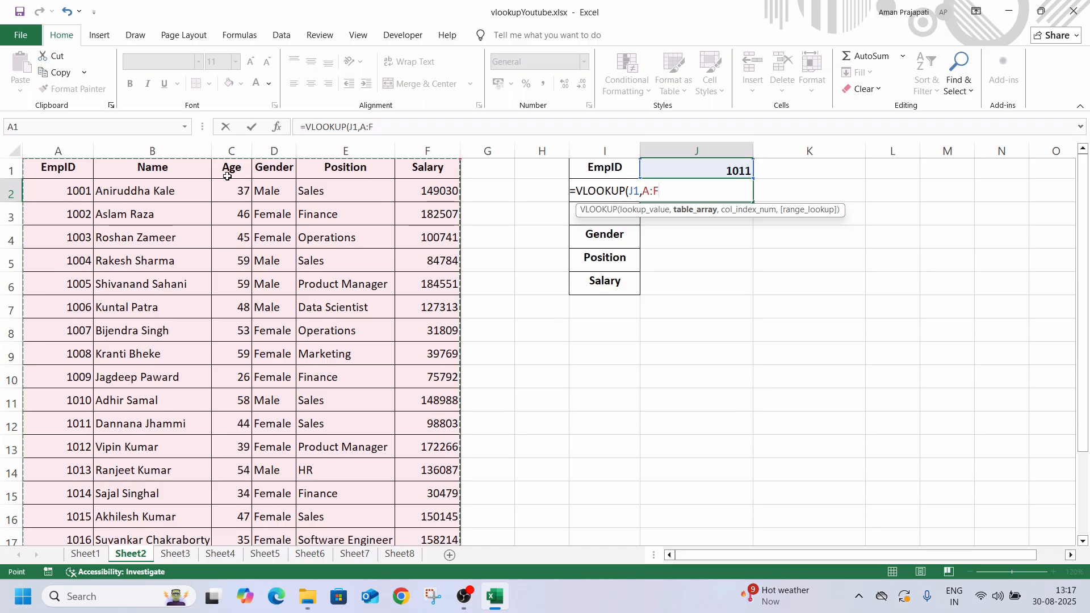
text(,)
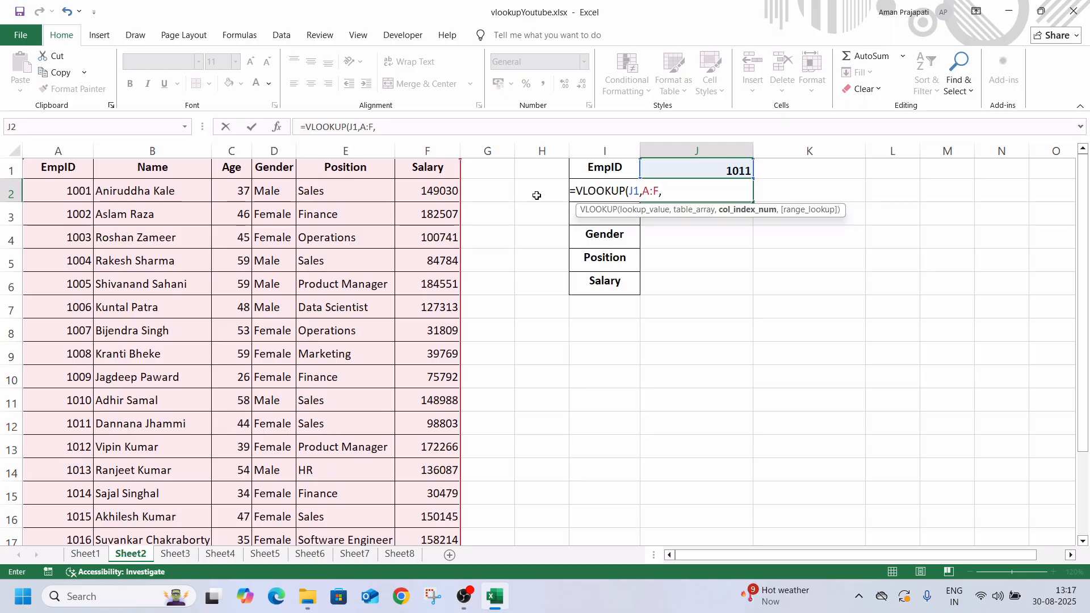
text(2,0))
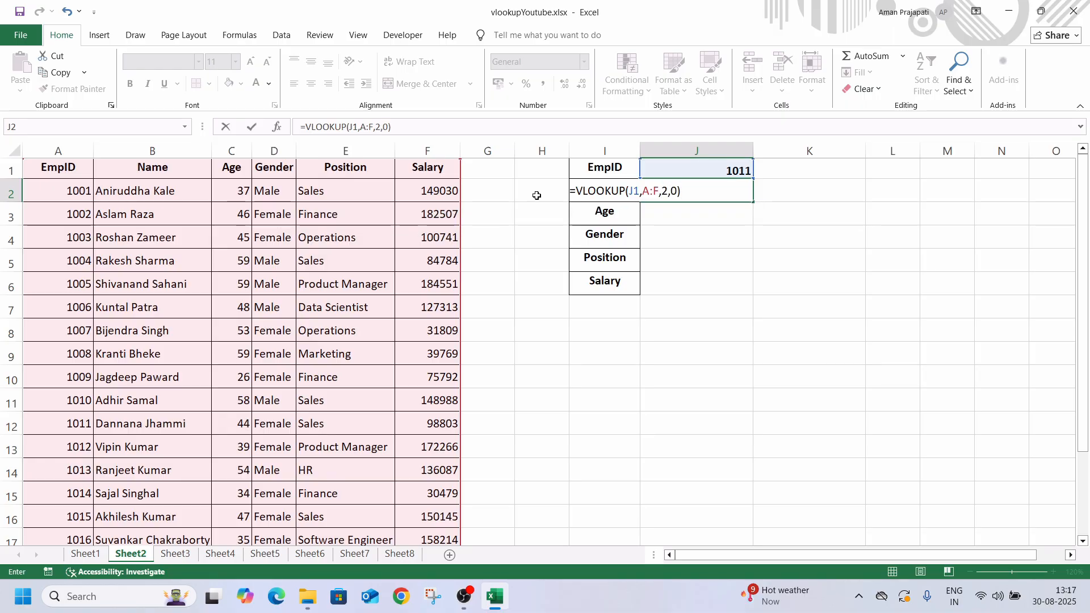
key(Return)
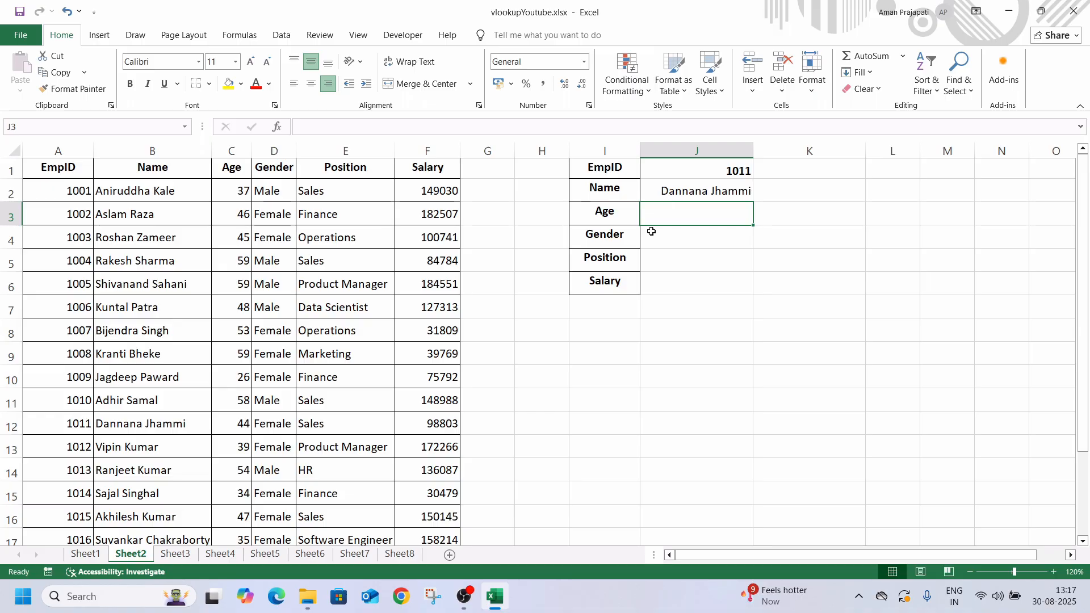
Try copying the Name formula from J2 down through J6 with its relative references
click(555, 193)
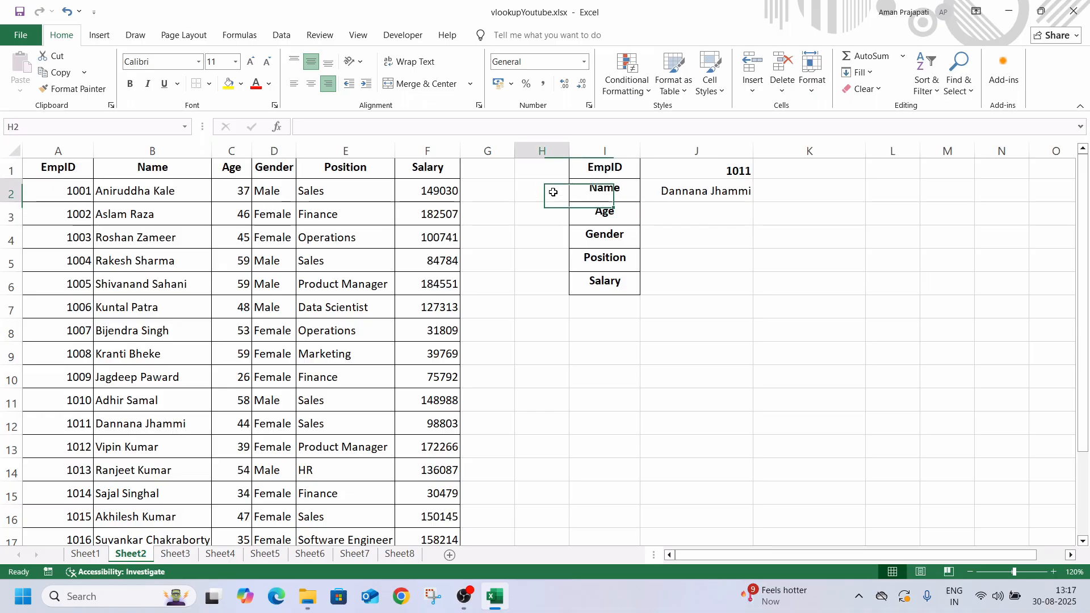
click(694, 193)
drag(752, 202, 754, 293)
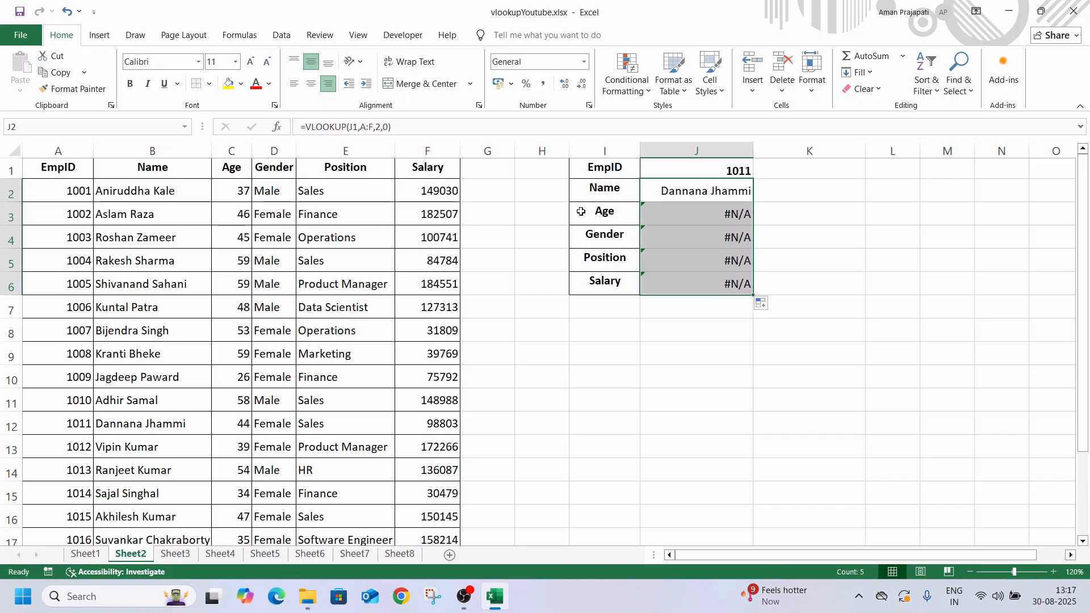
click(672, 198)
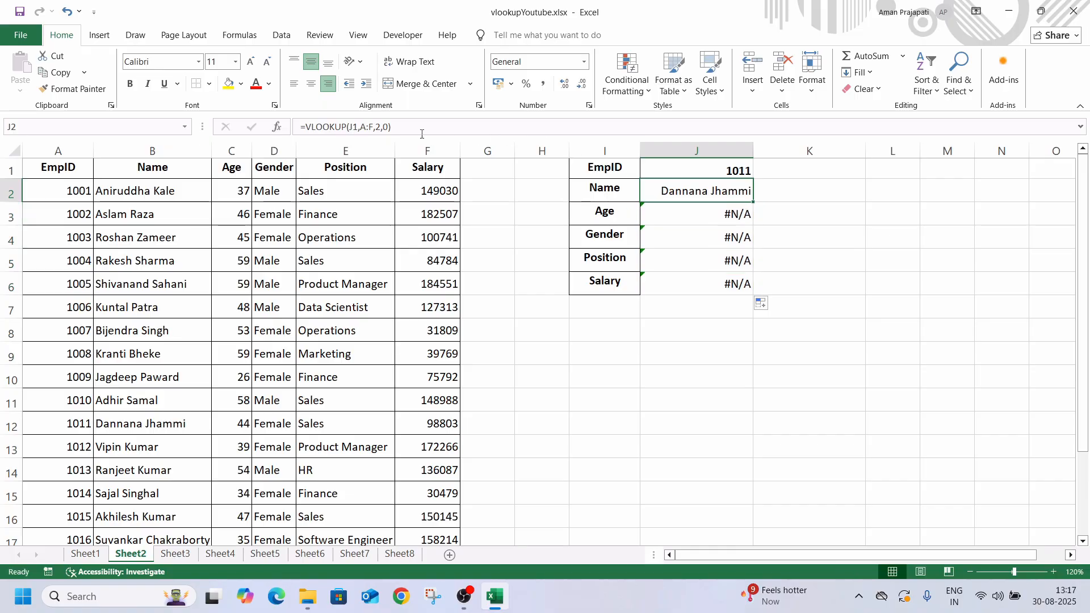
Enter the column index numbers 2, 3, 4, 5 and 6 in helper cells H2:H6 beside the field labels
click(546, 188)
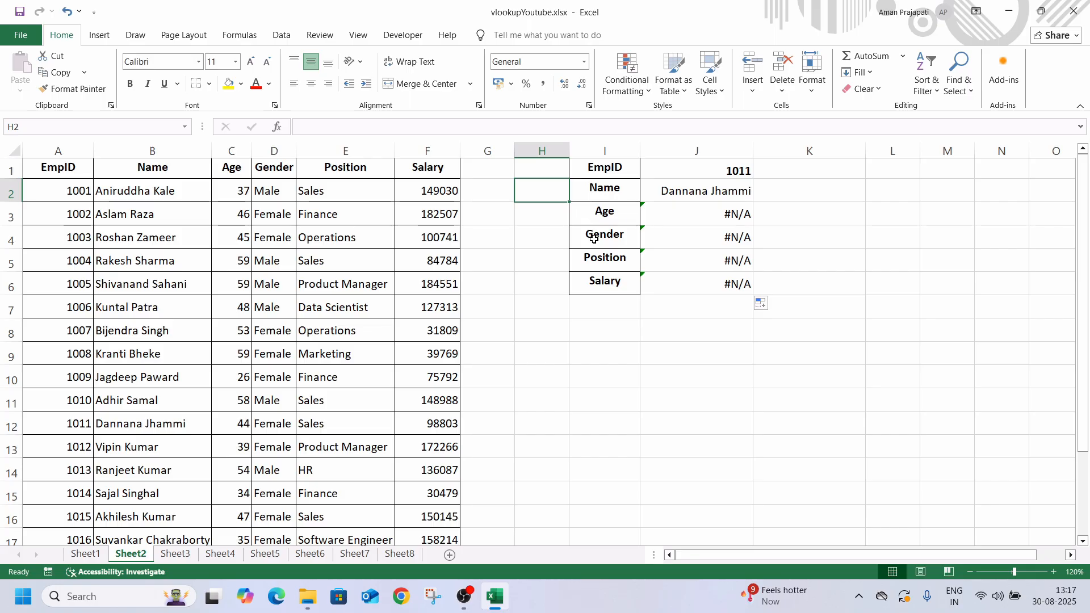
text(2)
key(Return)
text(3)
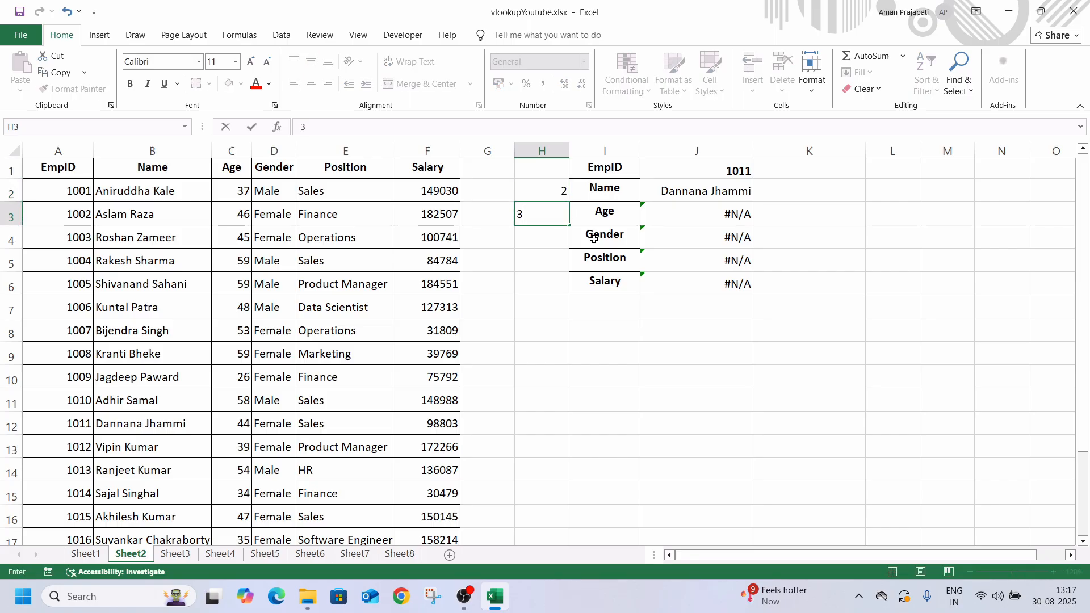
key(Return)
text(4)
key(Return)
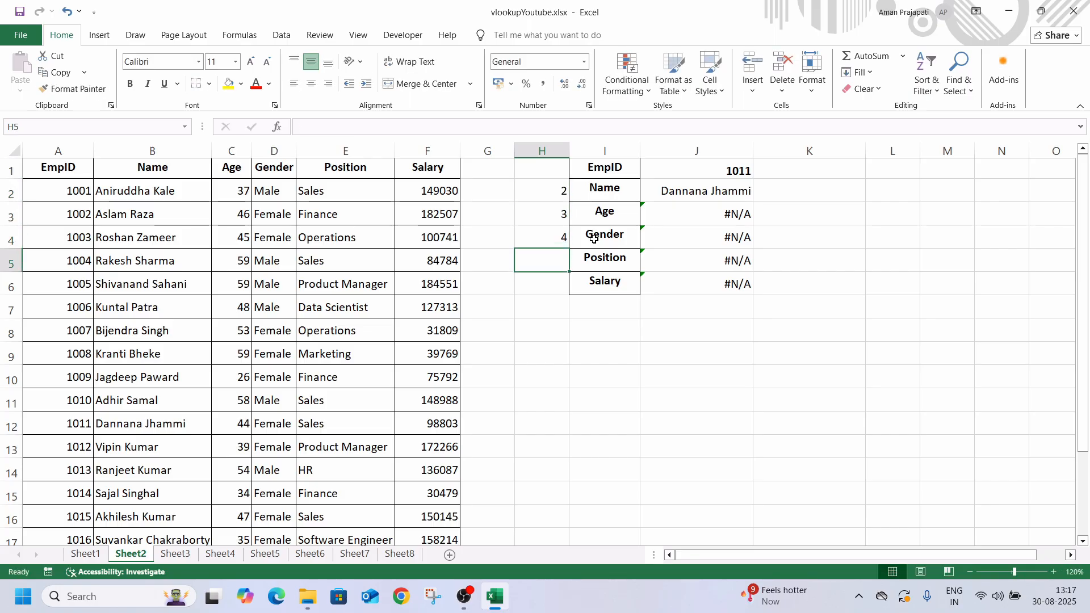
text(5)
key(Return)
text(6)
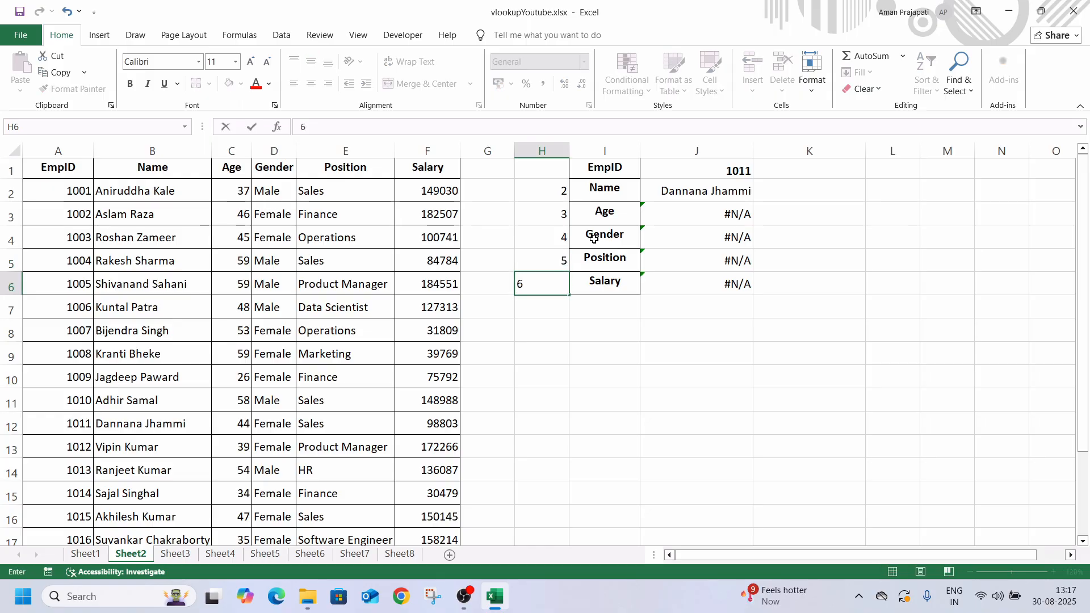
key(ctrl+Return)
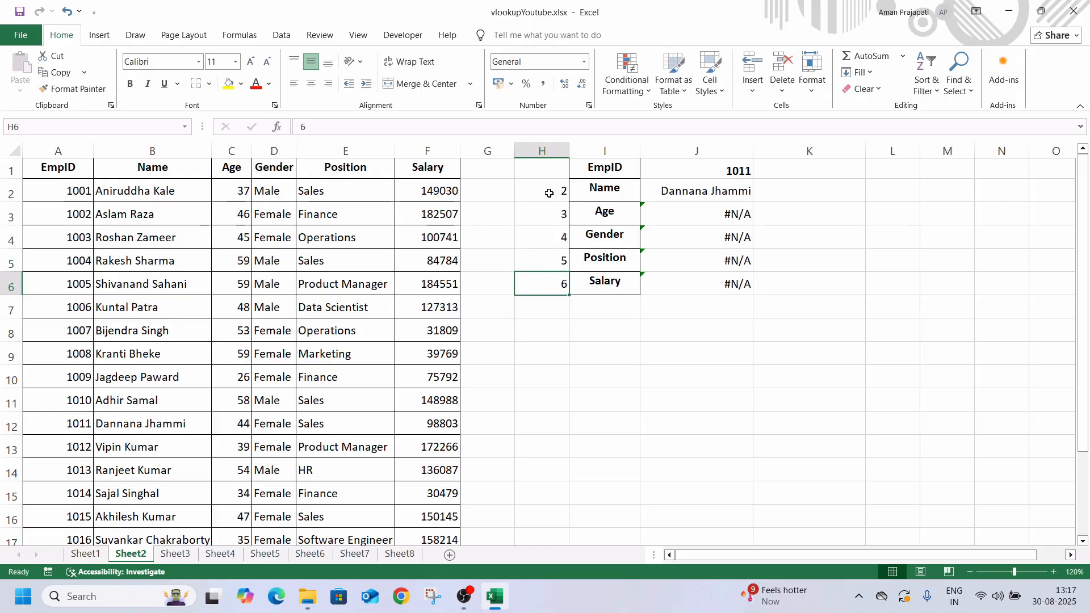
Replace the fixed column index in J2's VLOOKUP formula with a reference to helper cell H2
click(716, 196)
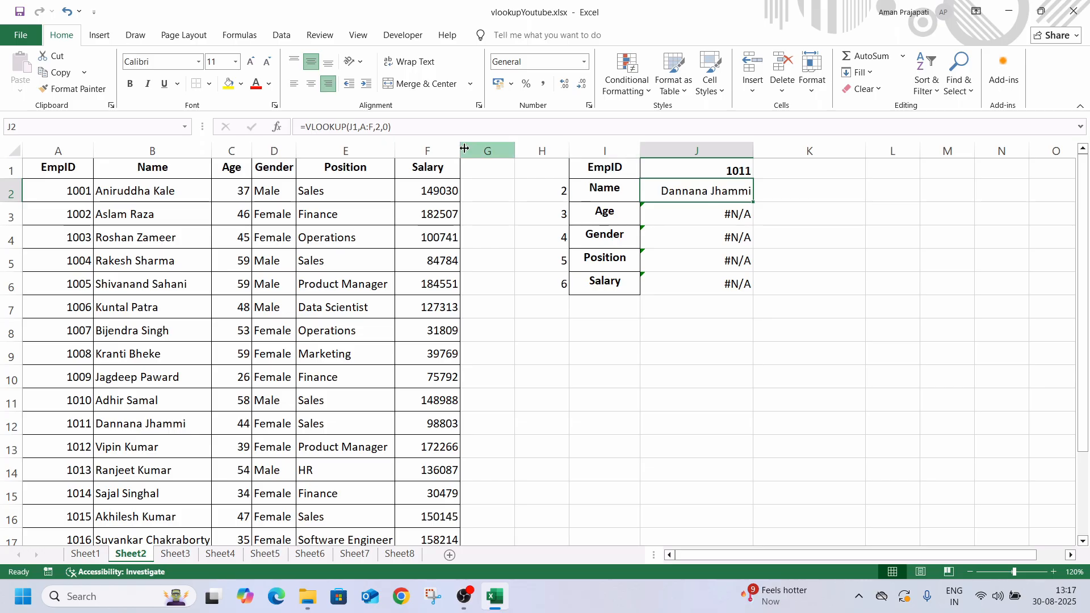
click(378, 127)
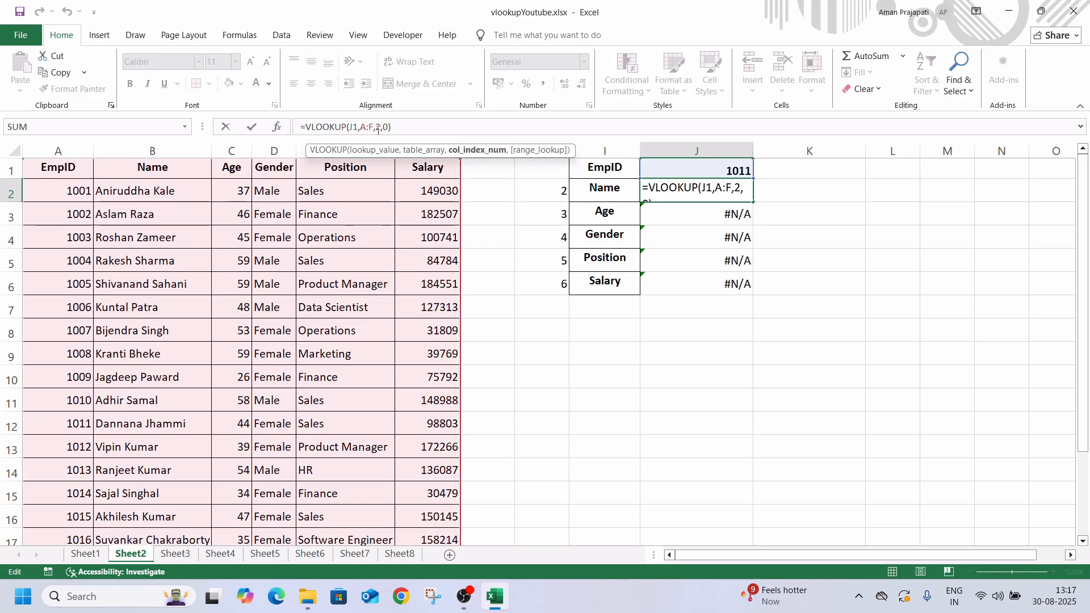
double_click(379, 128)
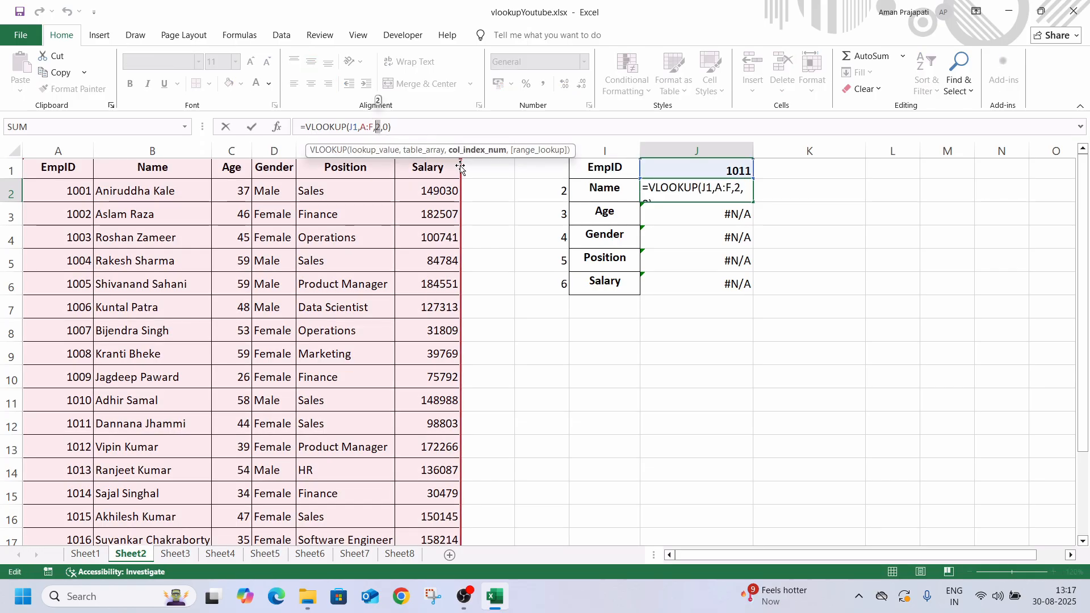
click(545, 192)
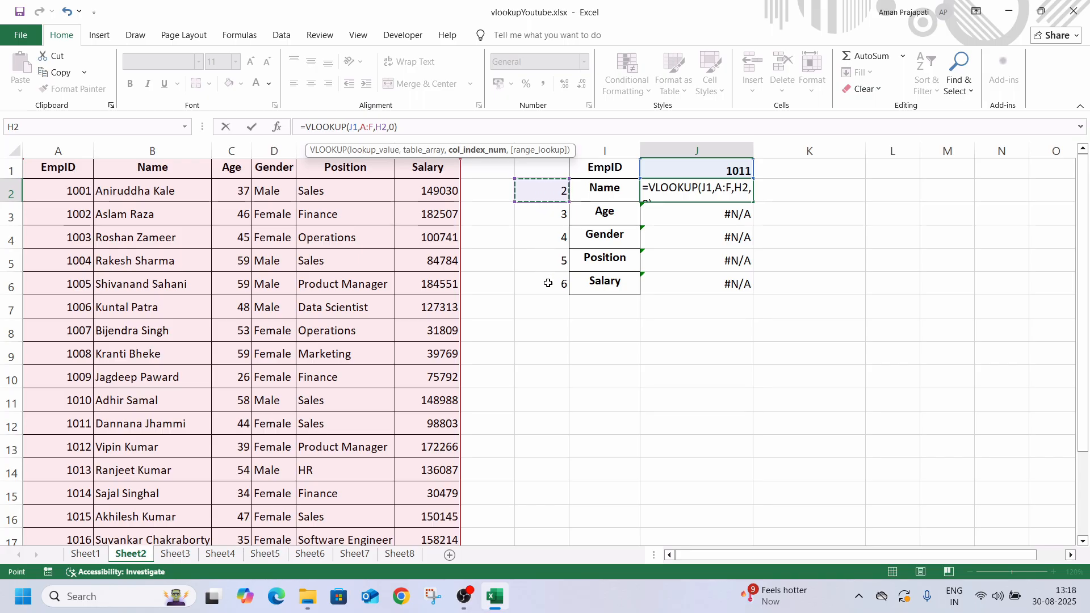
key(Return)
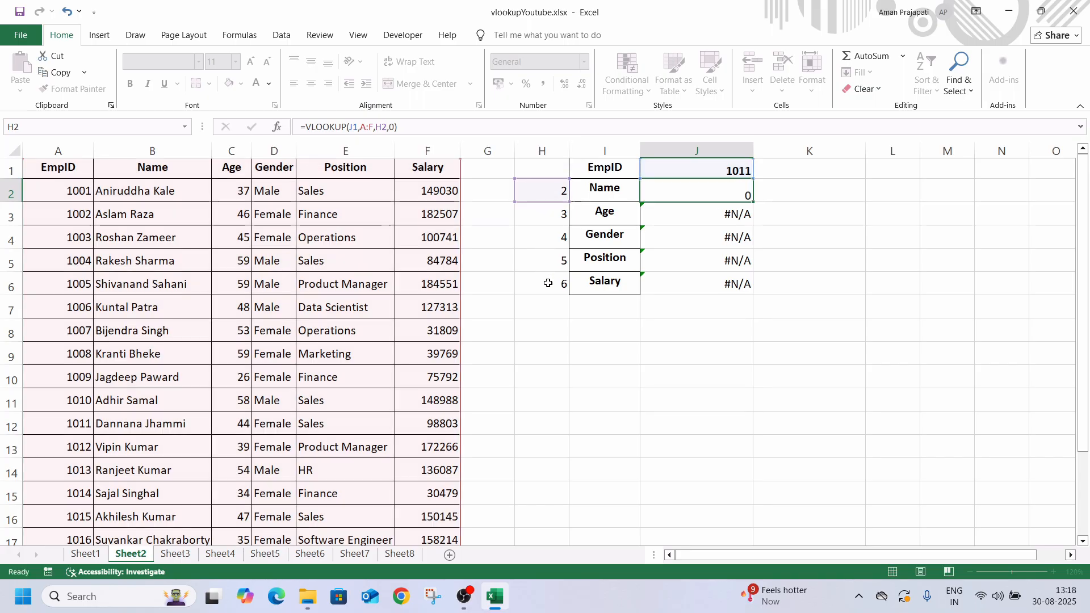
Try filling the H2-based formula from J2 down to J6 and check the shifted references in J3
click(726, 192)
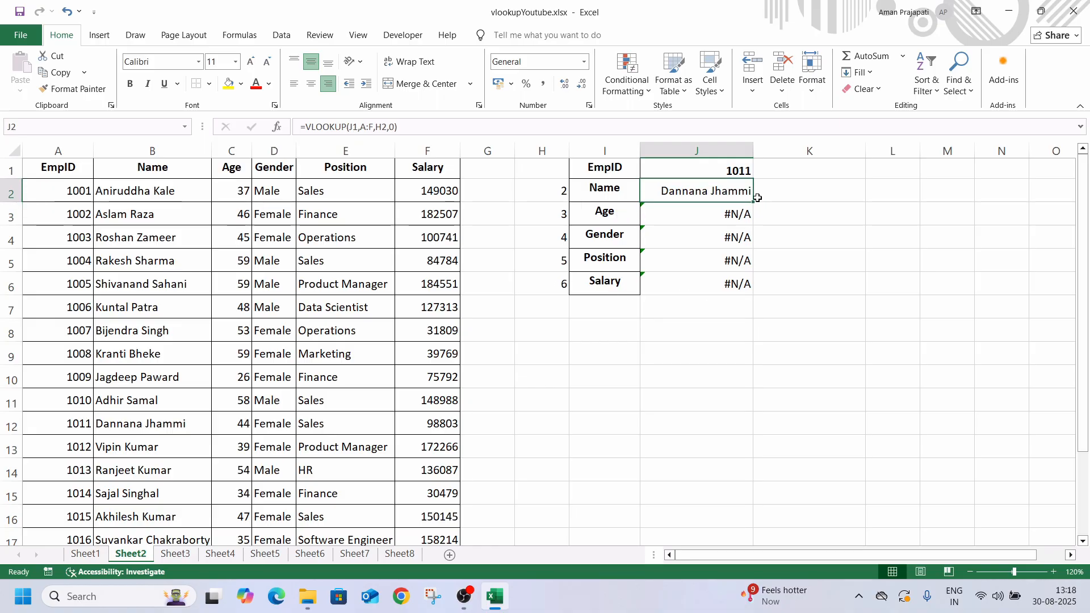
drag(754, 203, 754, 289)
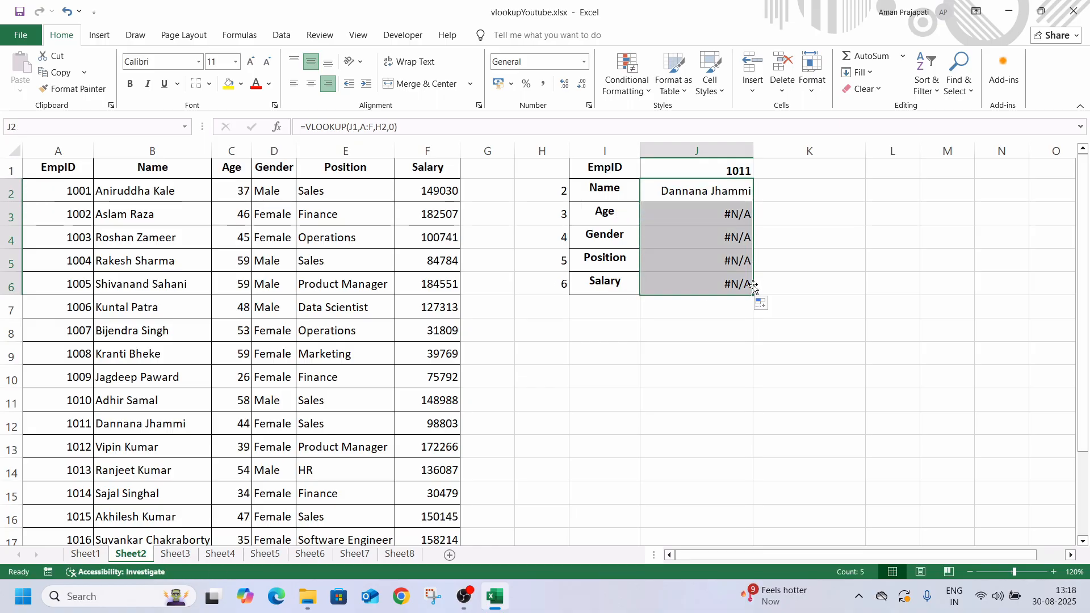
click(690, 218)
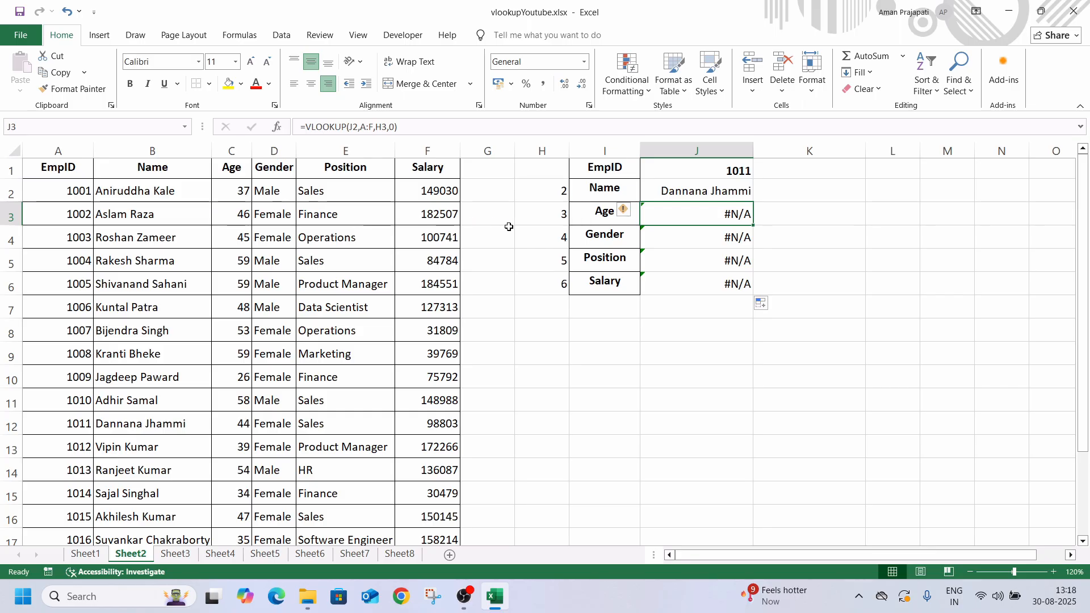
Make the lookup value in J2's VLOOKUP formula an absolute reference, $J$1
click(681, 192)
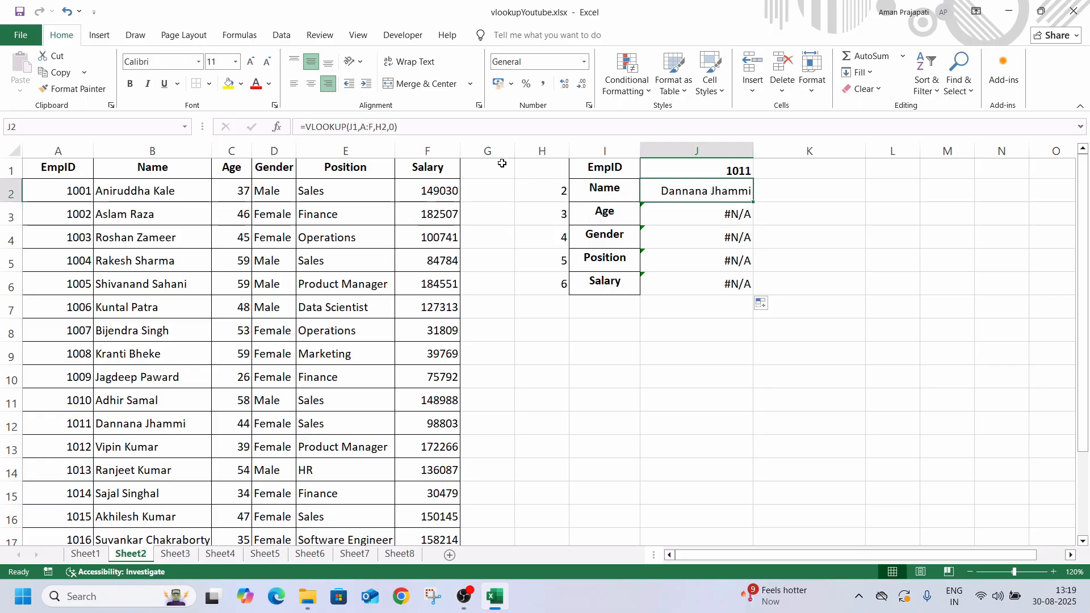
click(345, 128)
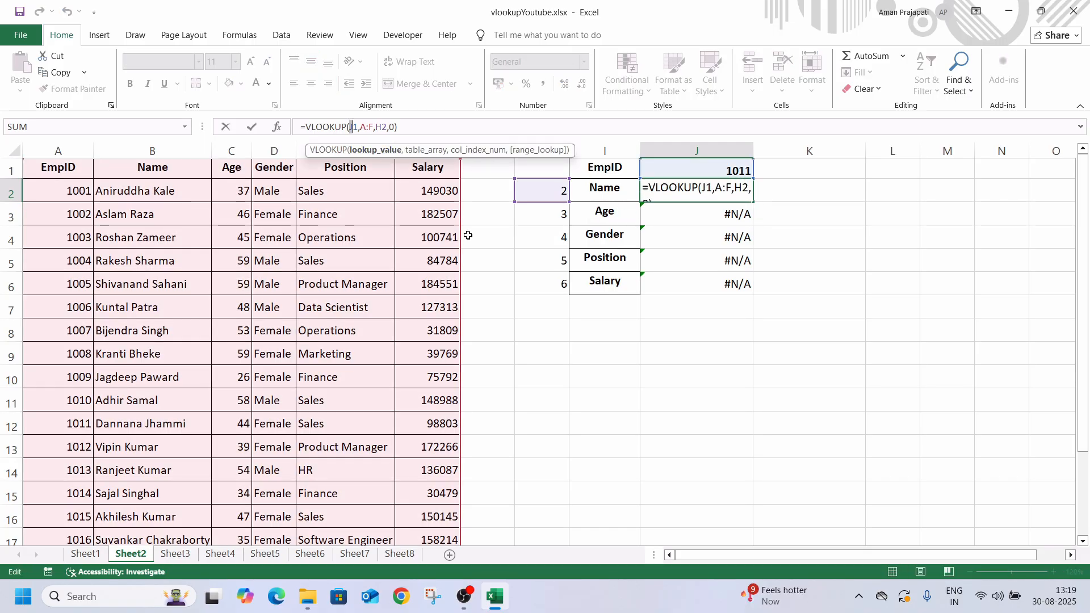
key(shift+Right)
key(shift+Right)
key(F4)
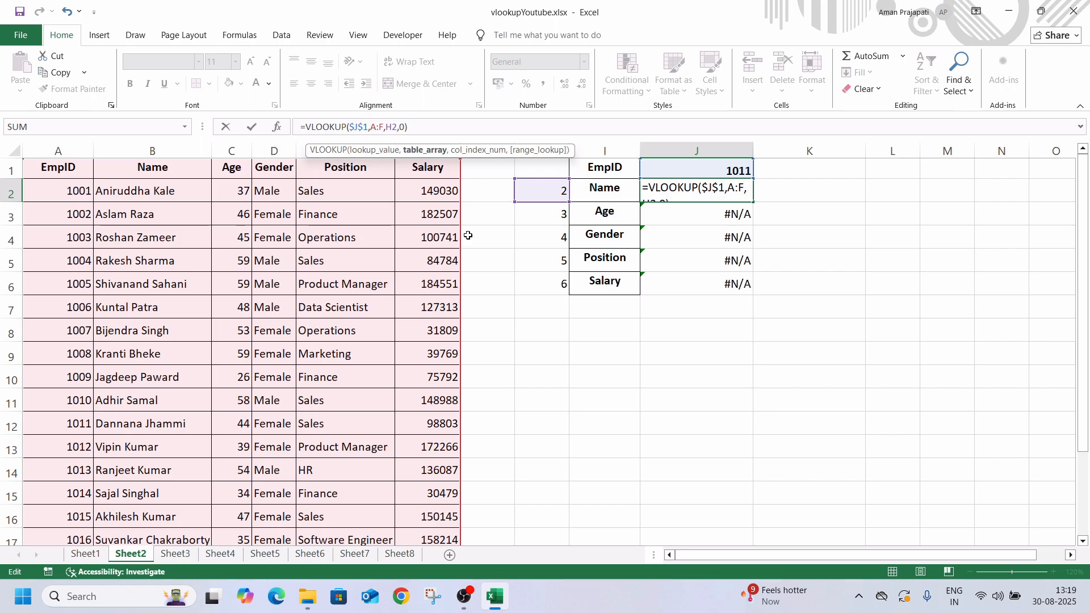
Lock the table range in J2's formula as $A:$F and copy the formula down through J6
key(Right)
key(shift+Right)
key(shift+Right)
key(shift+Right)
key(F4)
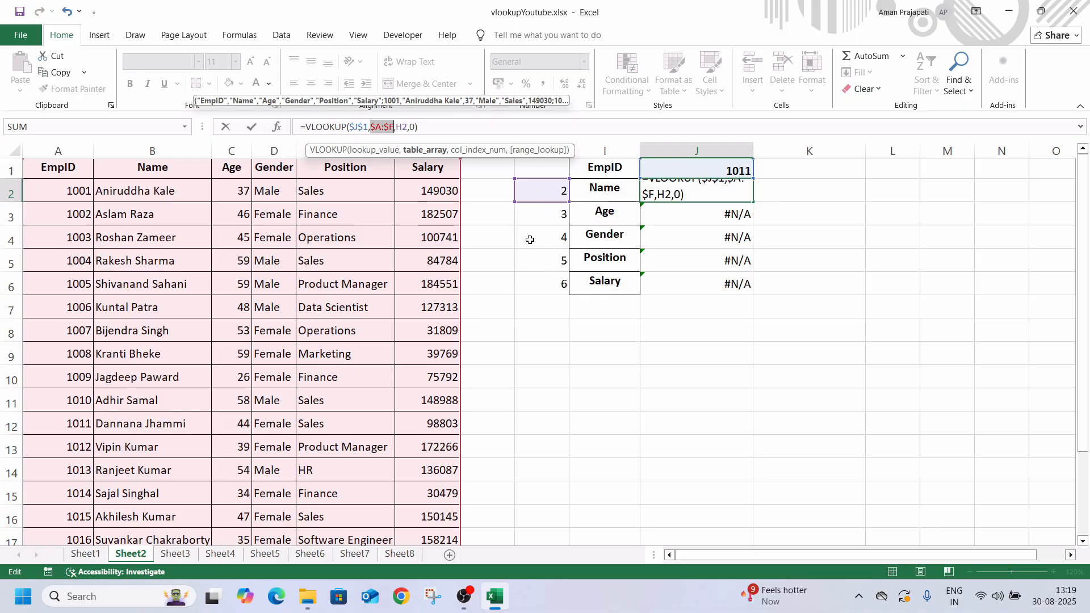
key(Return)
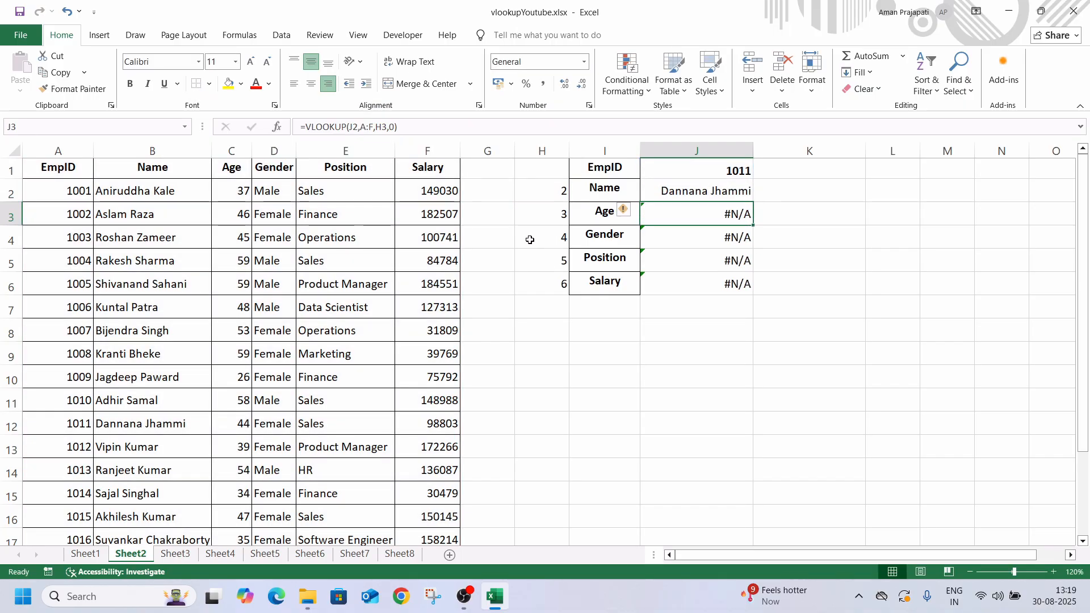
click(737, 193)
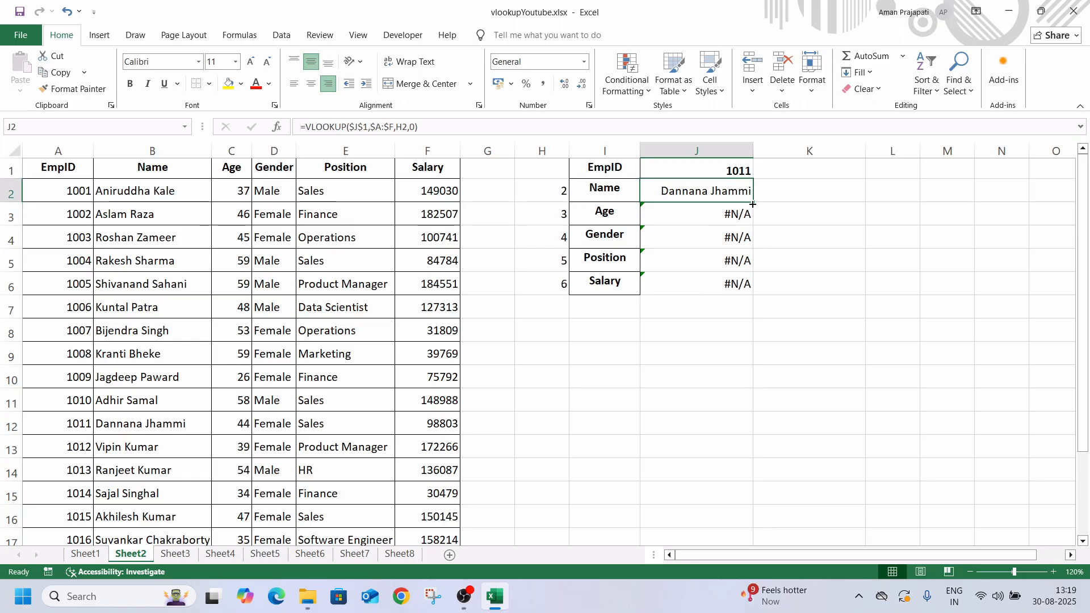
drag(753, 202, 752, 294)
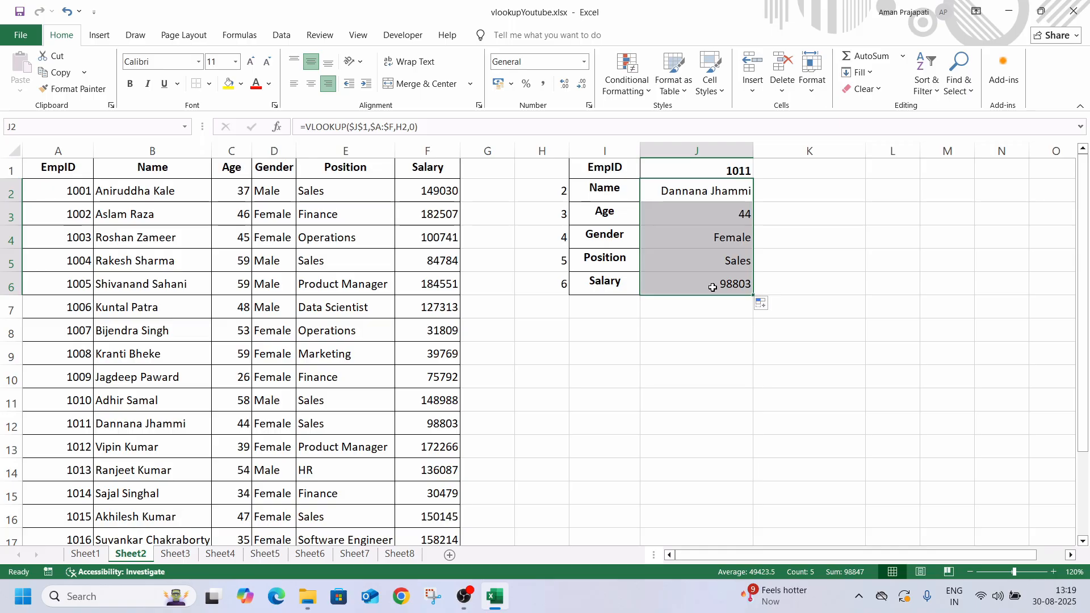
Change the EmpID lookup value in J1 to 1007 to test the lookup table
click(721, 172)
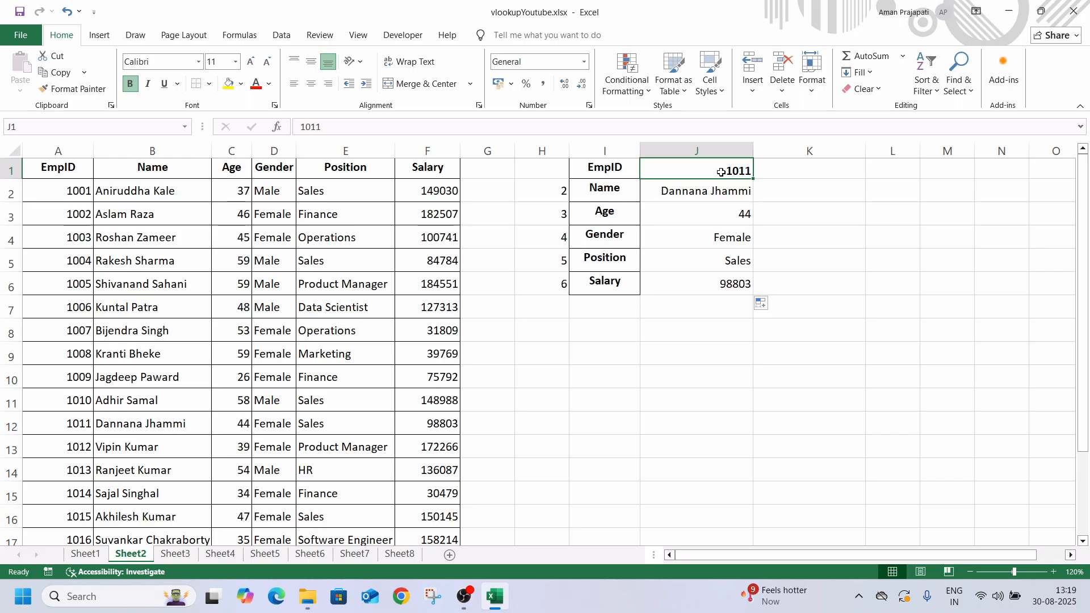
text(1)
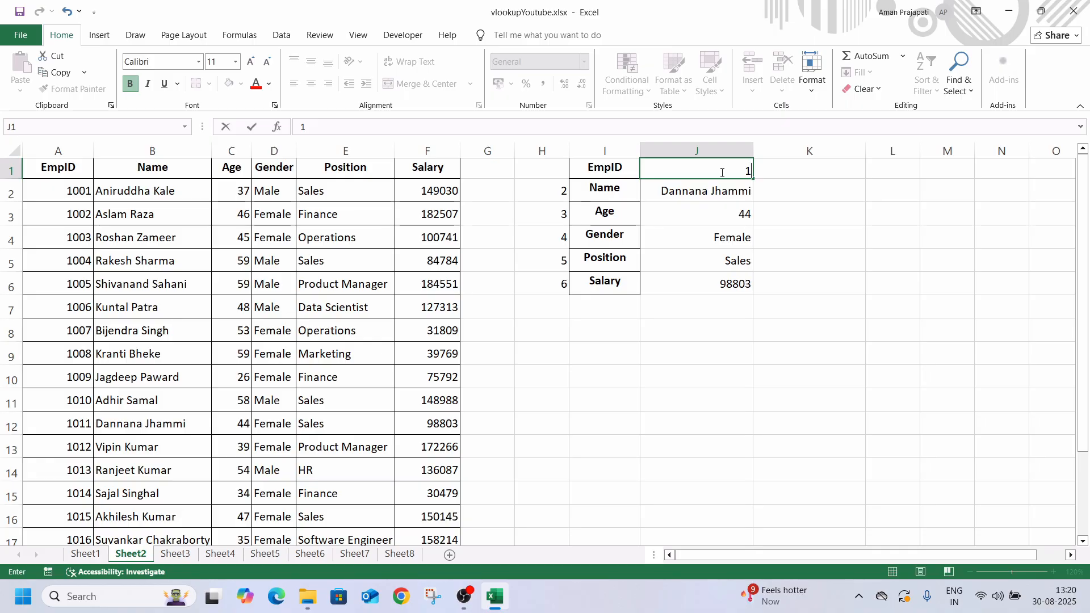
text(00)
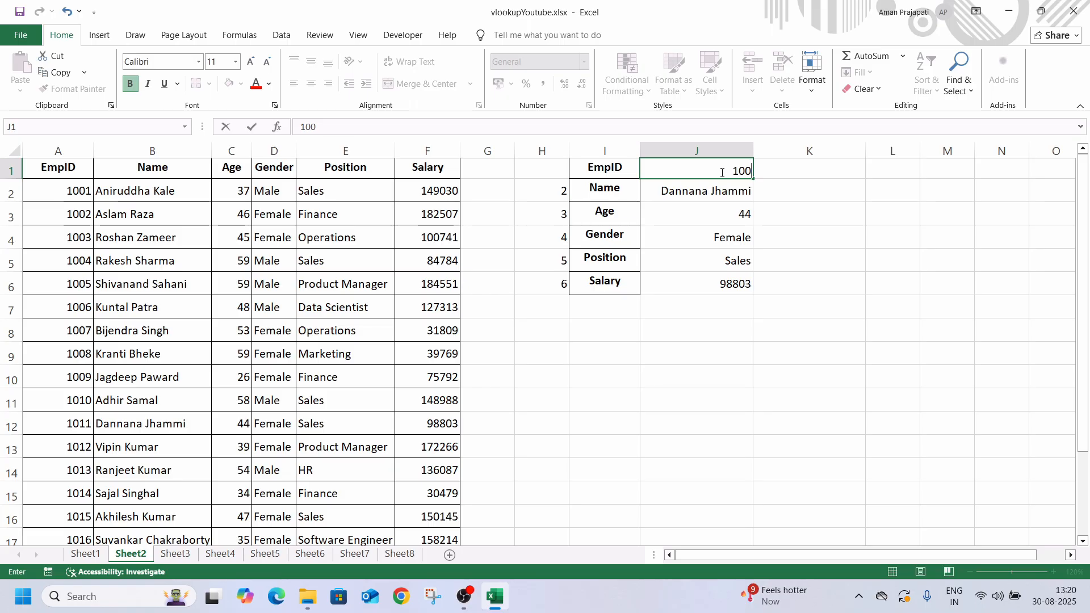
text(7)
key(Return)
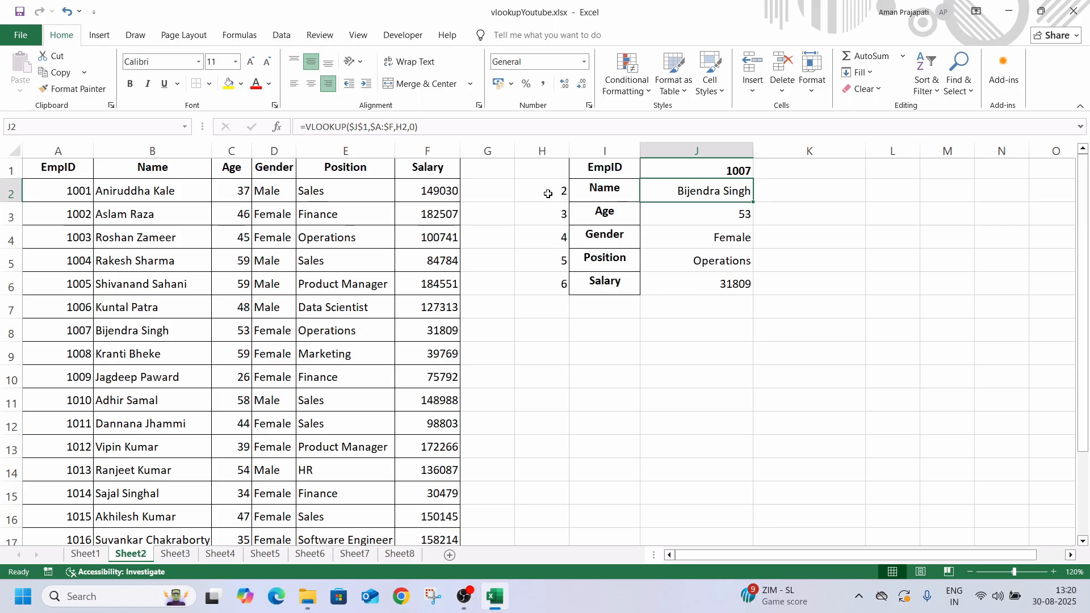
Clear the helper column index numbers from H2:H6
drag(548, 193, 553, 293)
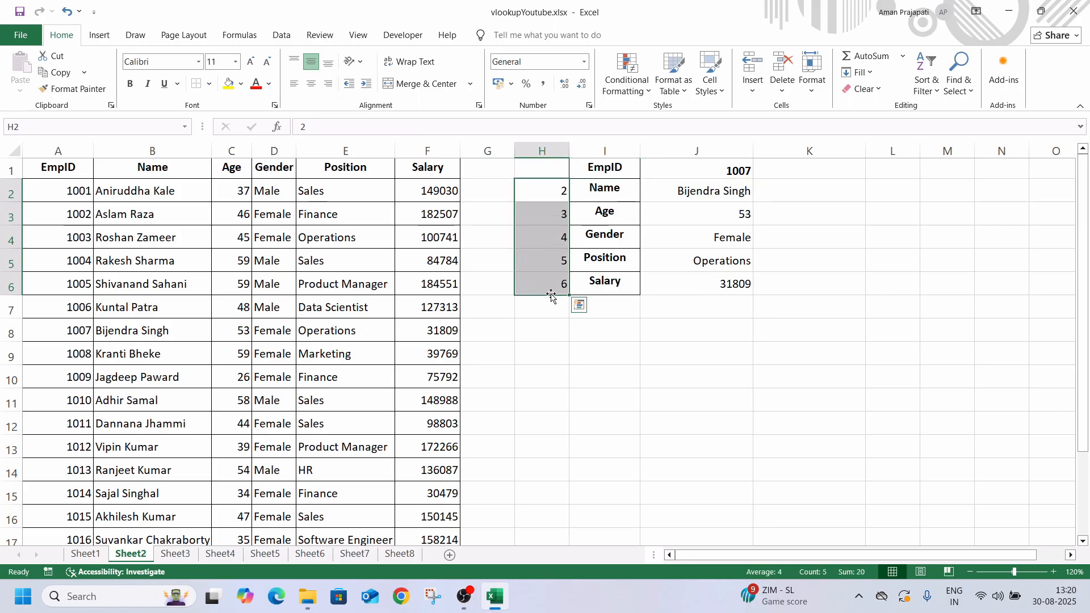
key(BackSpace)
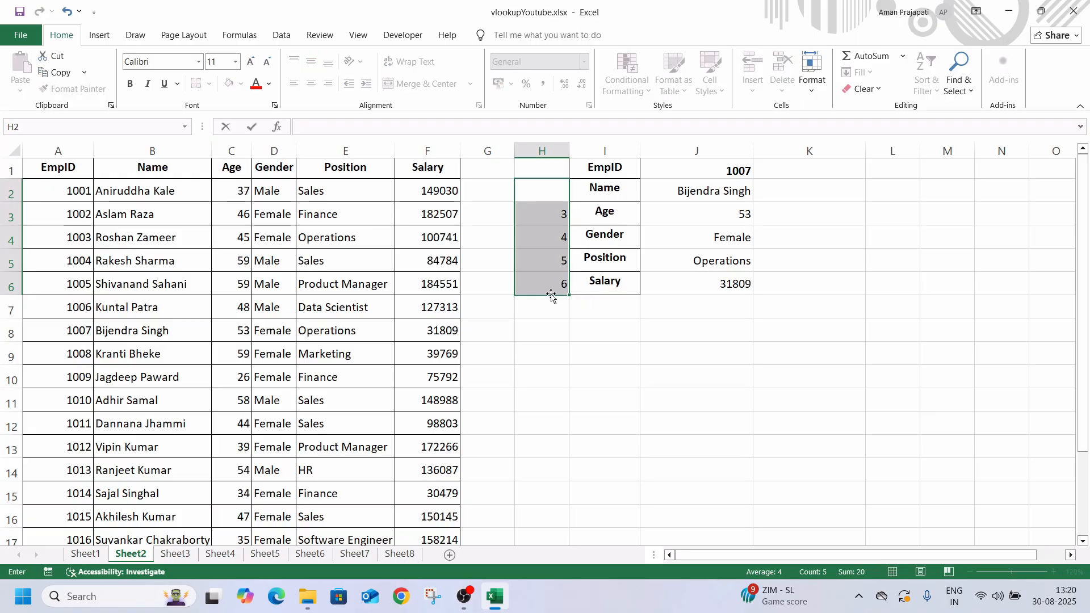
click(553, 352)
drag(542, 193, 542, 298)
key(Delete)
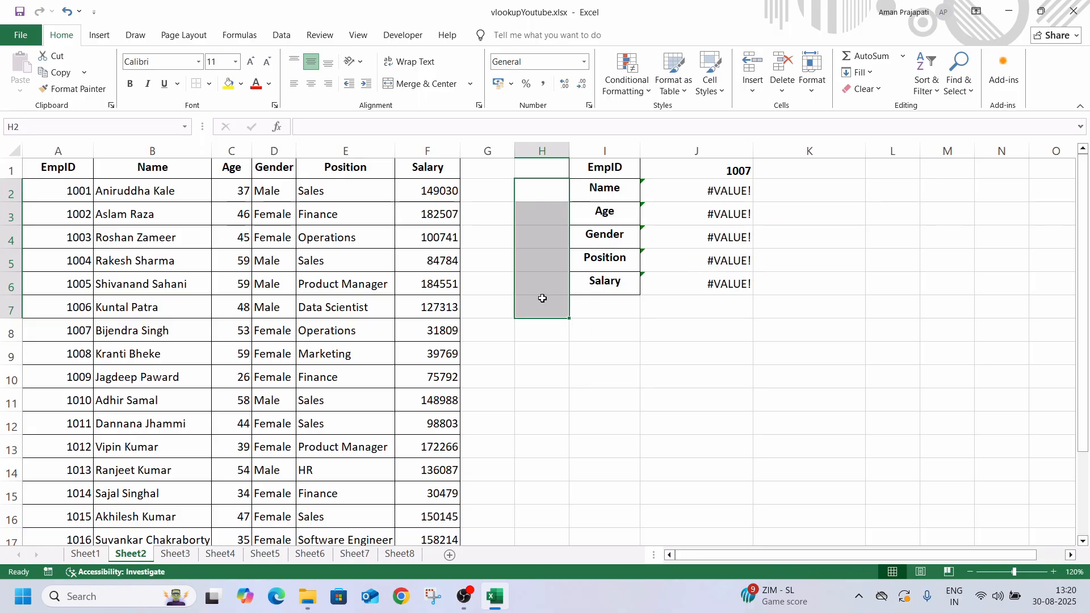
click(581, 344)
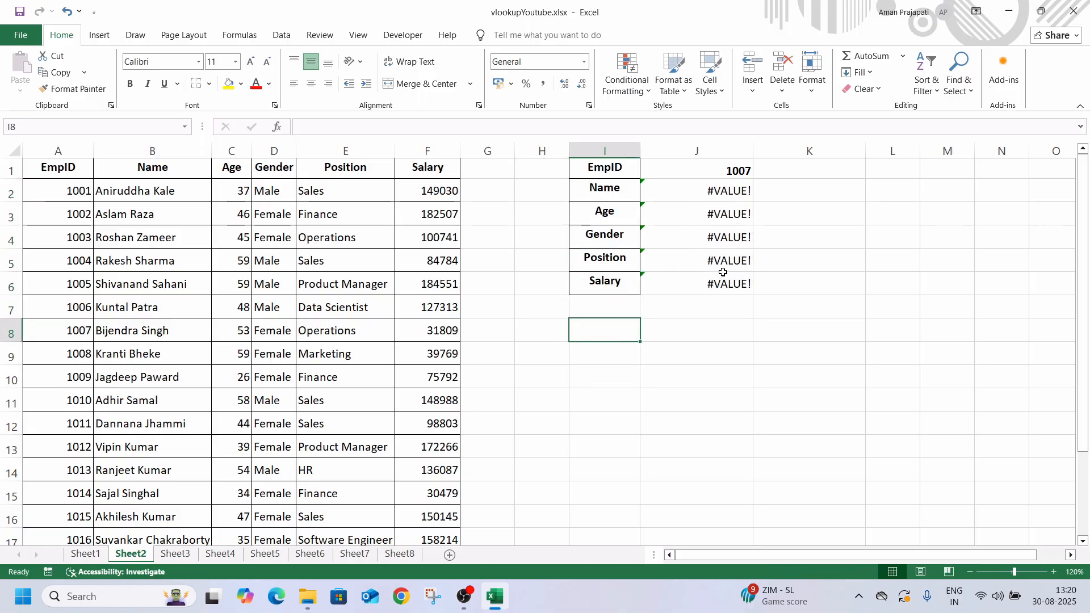
Enter the helper column index numbers 2, 3, 4, 5 and 6 in cells H2 through H6
click(538, 194)
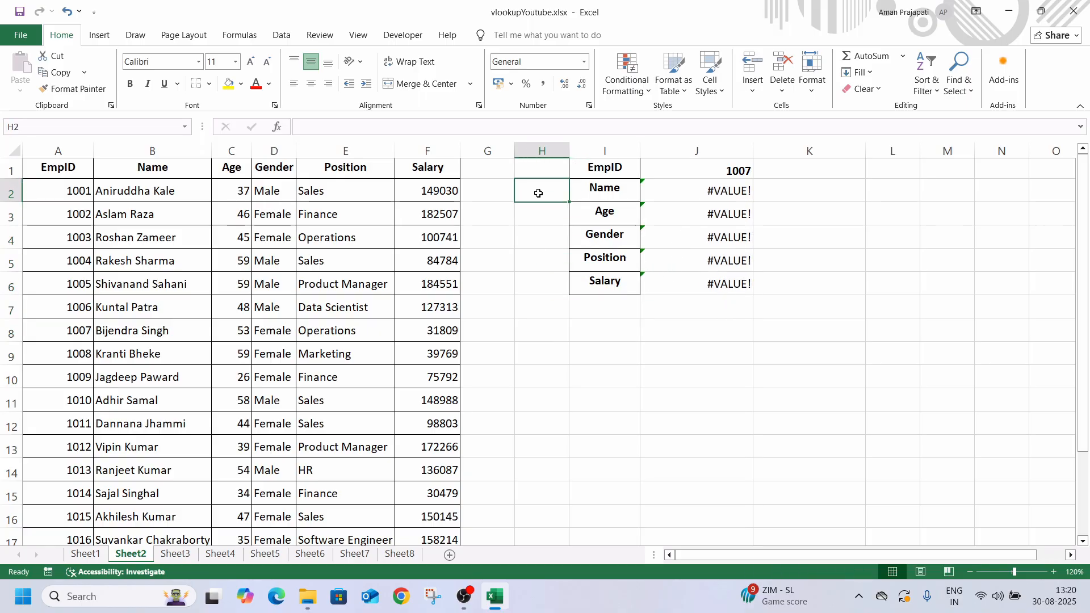
text(2)
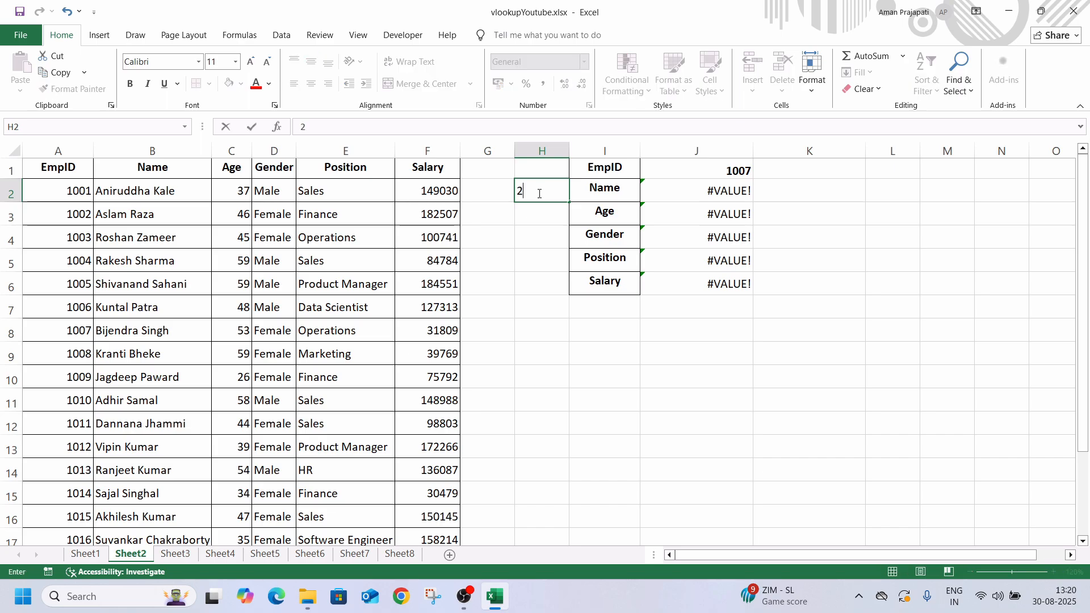
key(Return)
text(3)
key(Return)
text(4)
key(Return)
text(5)
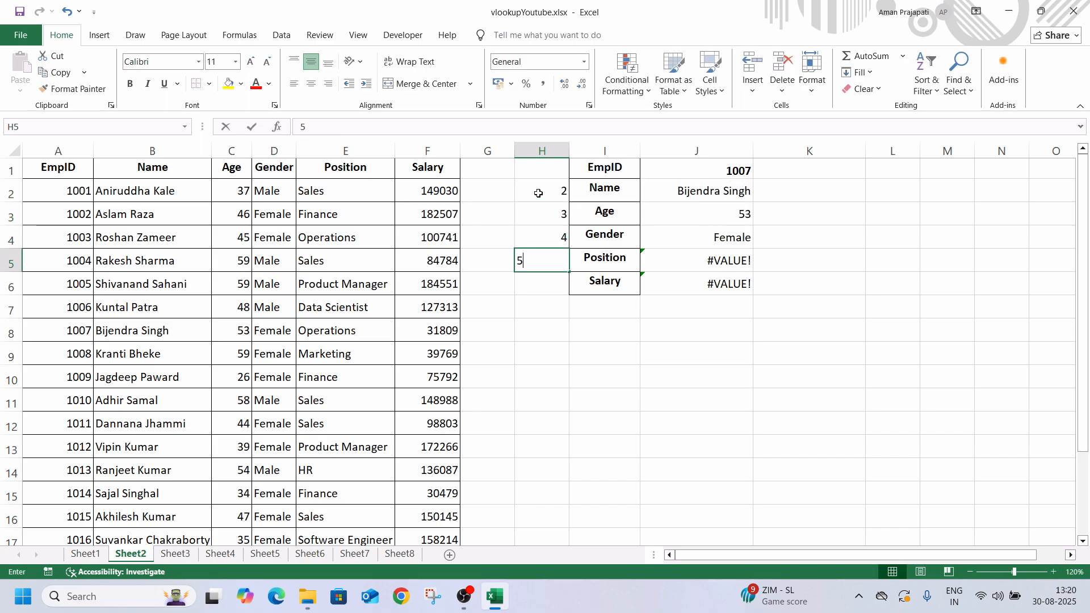
key(Return)
text(6)
key(Return)
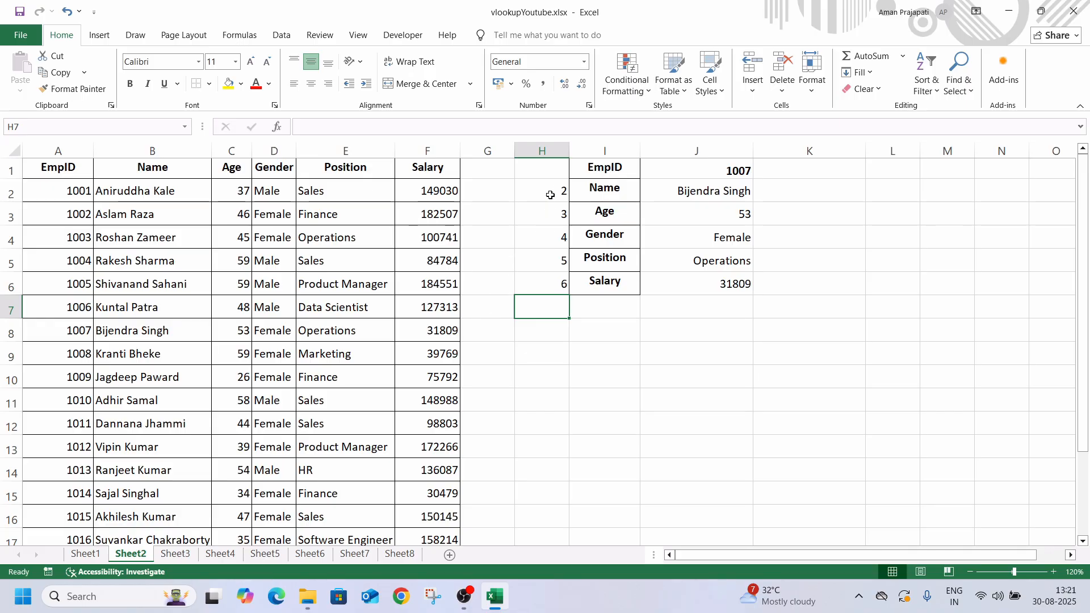
Clear the helper index numbers from H2:H6 and the VLOOKUP formulas from J2:J6
click(667, 197)
drag(548, 199, 552, 275)
key(Delete)
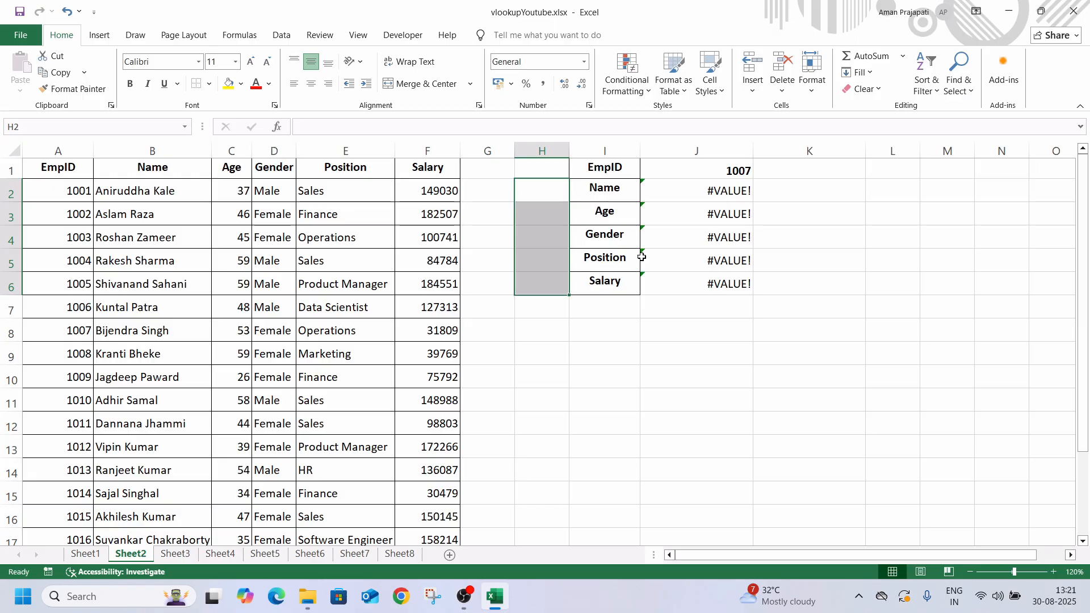
drag(674, 192, 679, 289)
key(Delete)
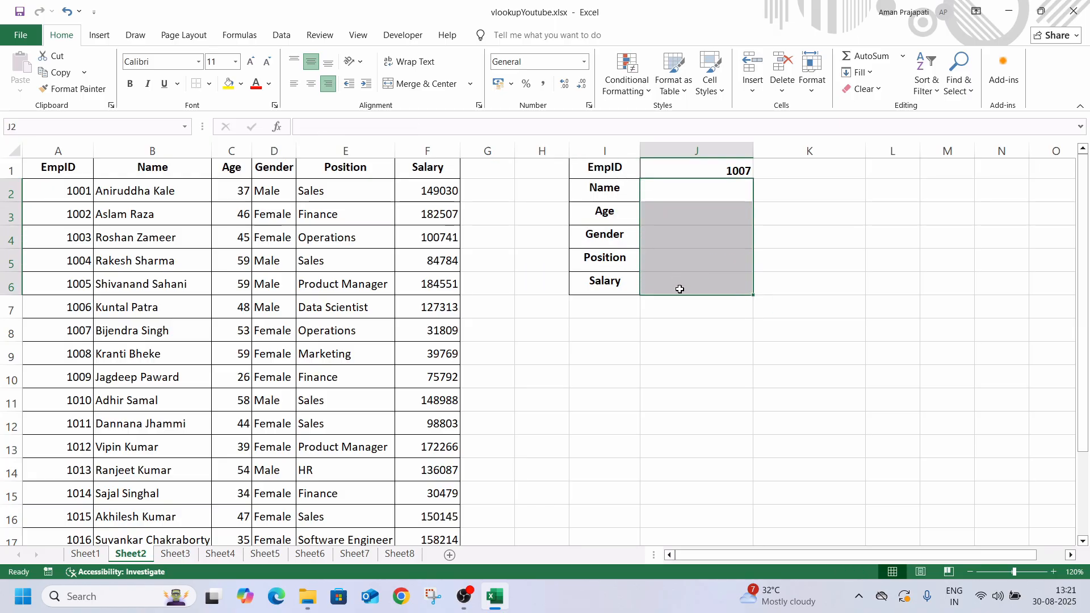